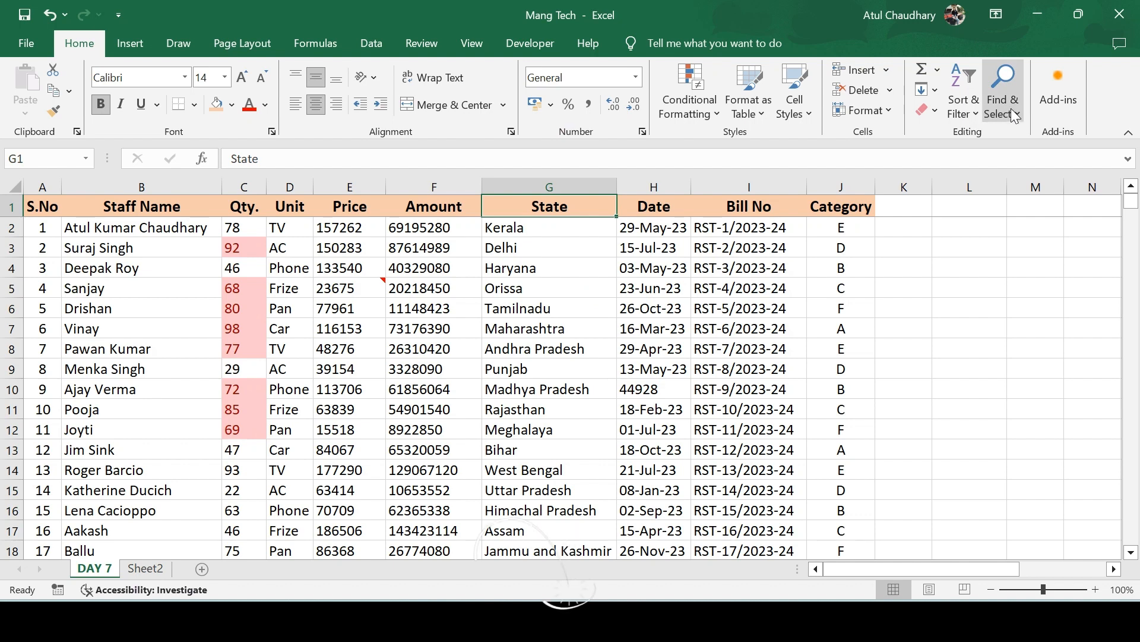
# Search the worksheet for the first name of the staff member listed in row 8.
pyautogui.click(1013, 113)
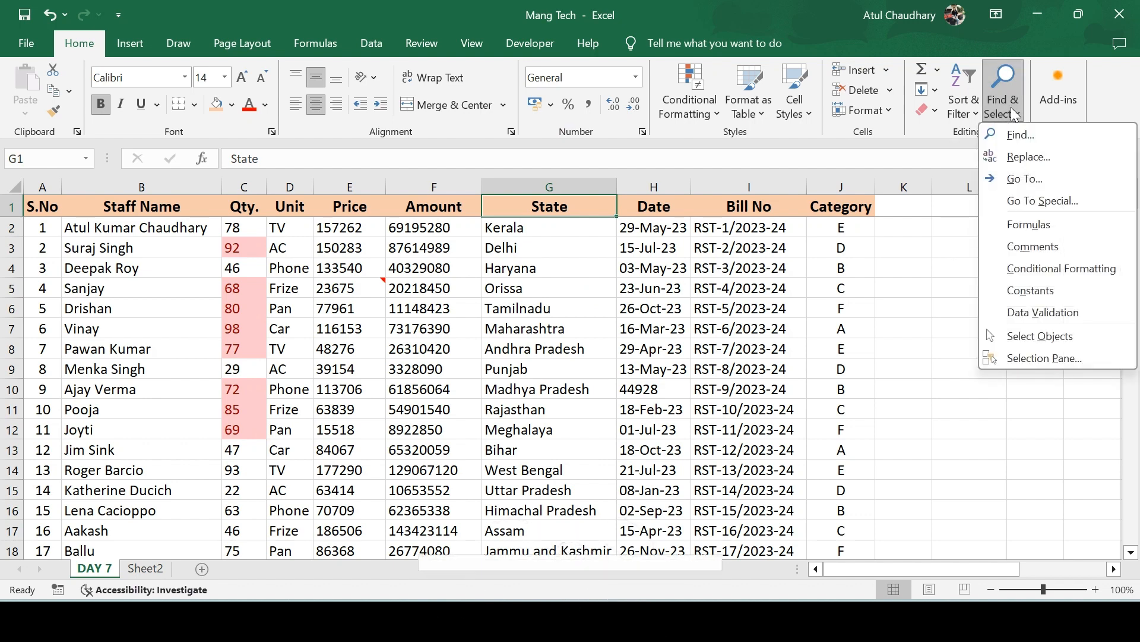
pyautogui.click(1022, 135)
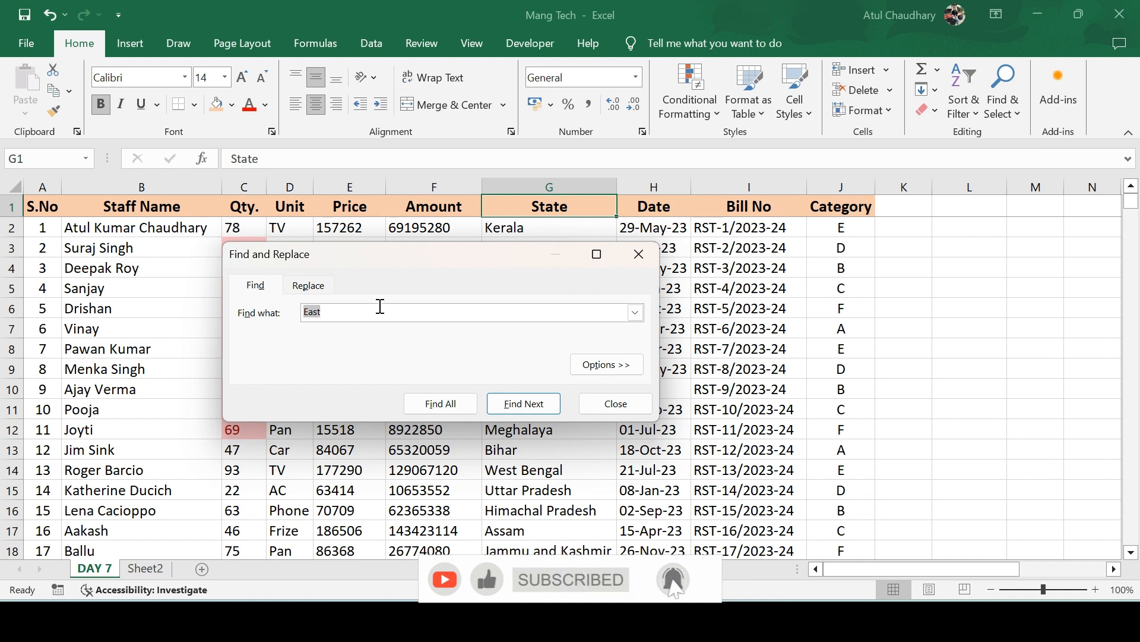
pyautogui.press('BackSpace')
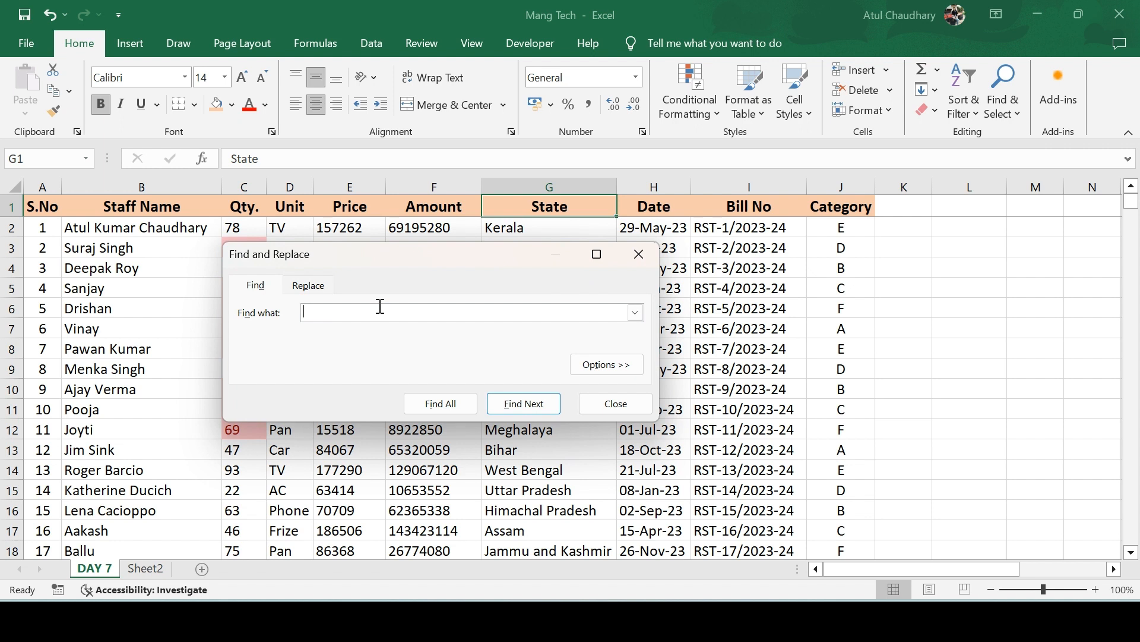
pyautogui.write('Pawan')
pyautogui.press('Return')
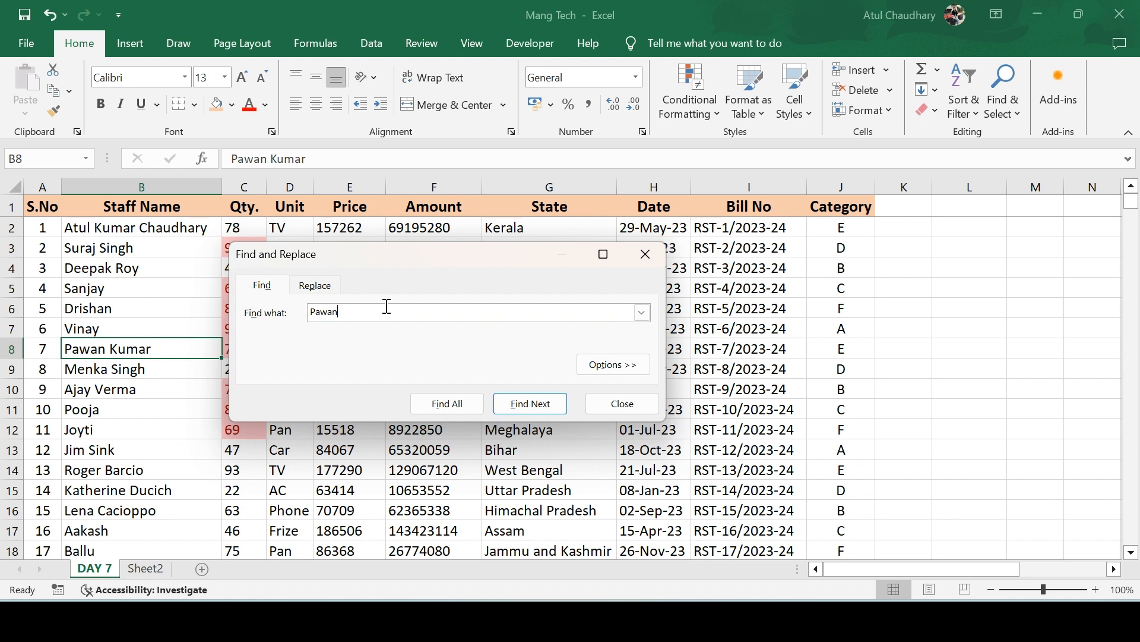
pyautogui.click(313, 285)
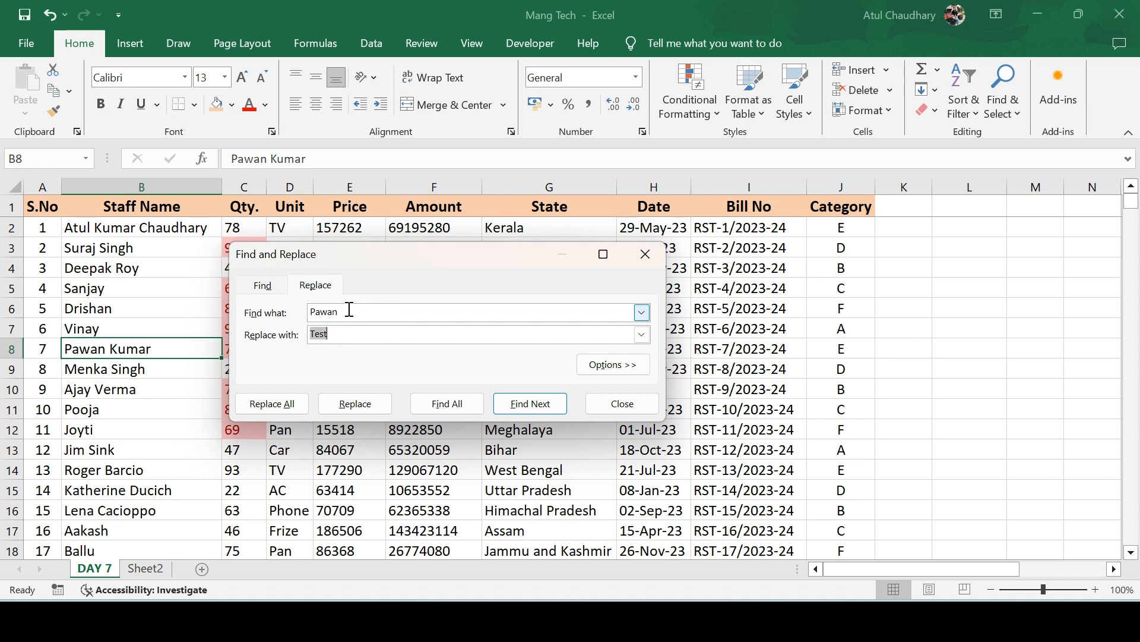
pyautogui.press('Escape')
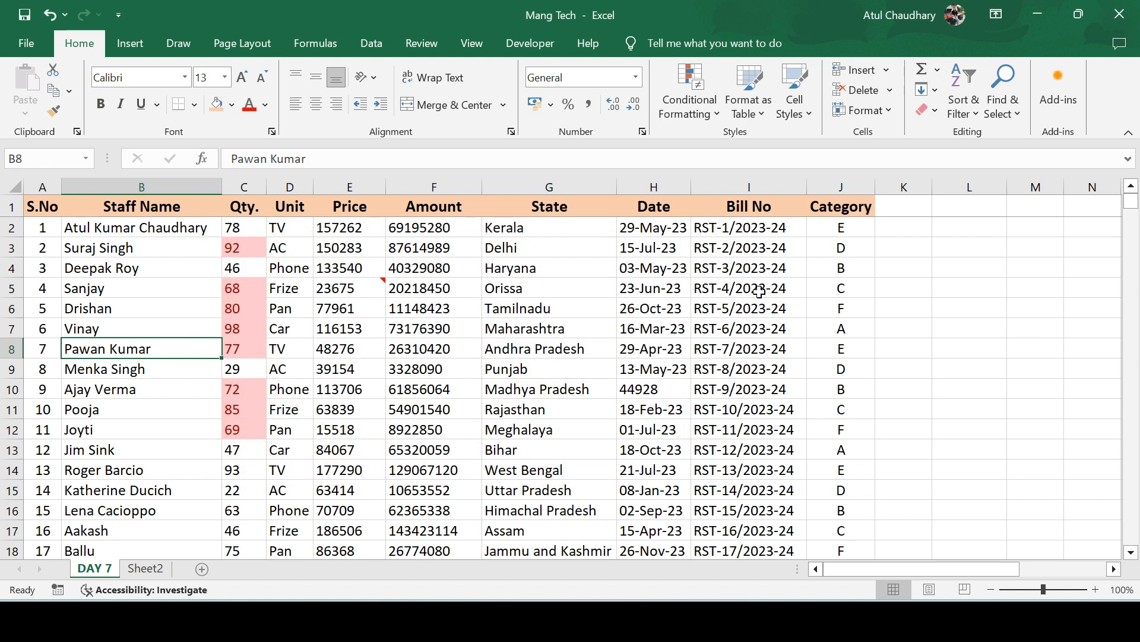
# Replace every A with Test in the Category column's data, from J2 down to the last record.
pyautogui.click(842, 284)
pyautogui.hotkey('ctrl', 'Up')
pyautogui.press('Down')
pyautogui.hotkey('ctrl', 'shift', 'Down')
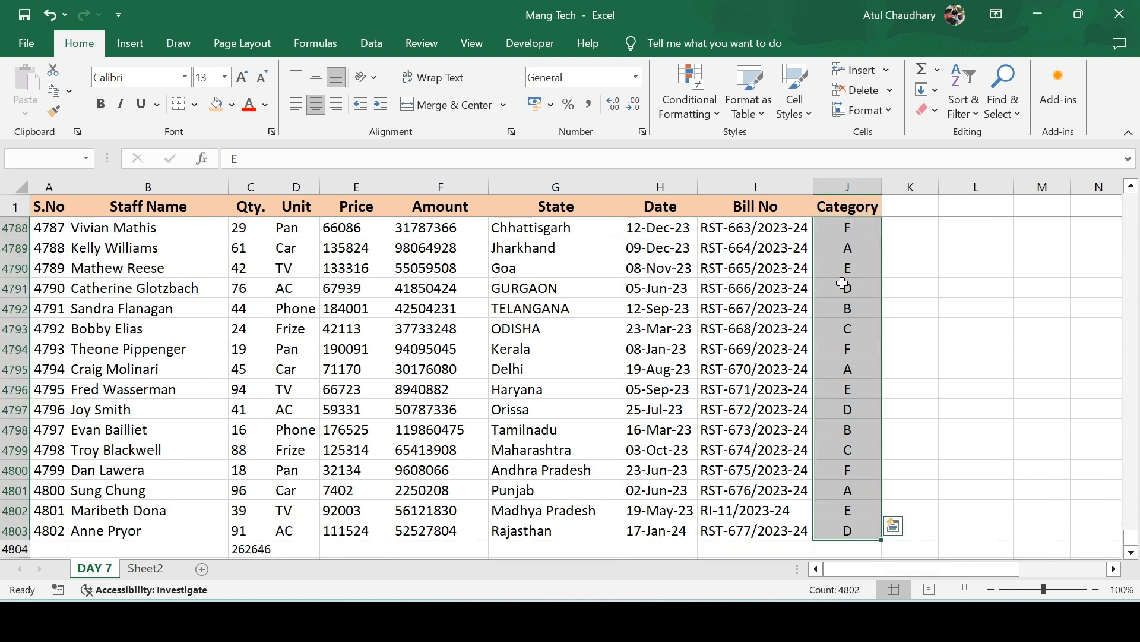
pyautogui.hotkey('ctrl', 'f')
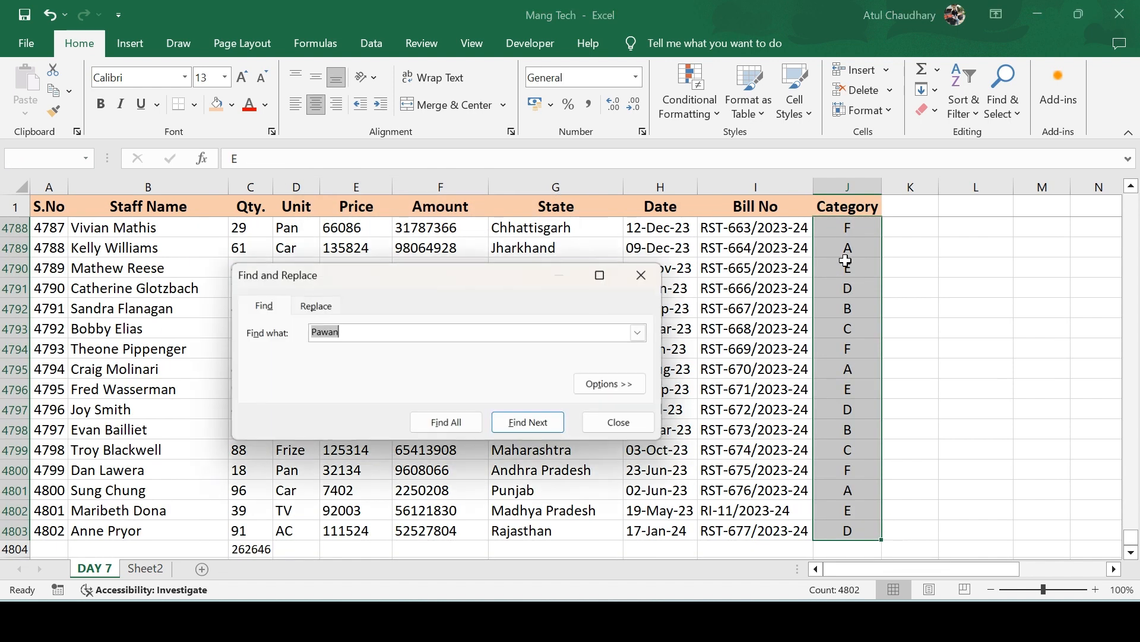
pyautogui.click(315, 305)
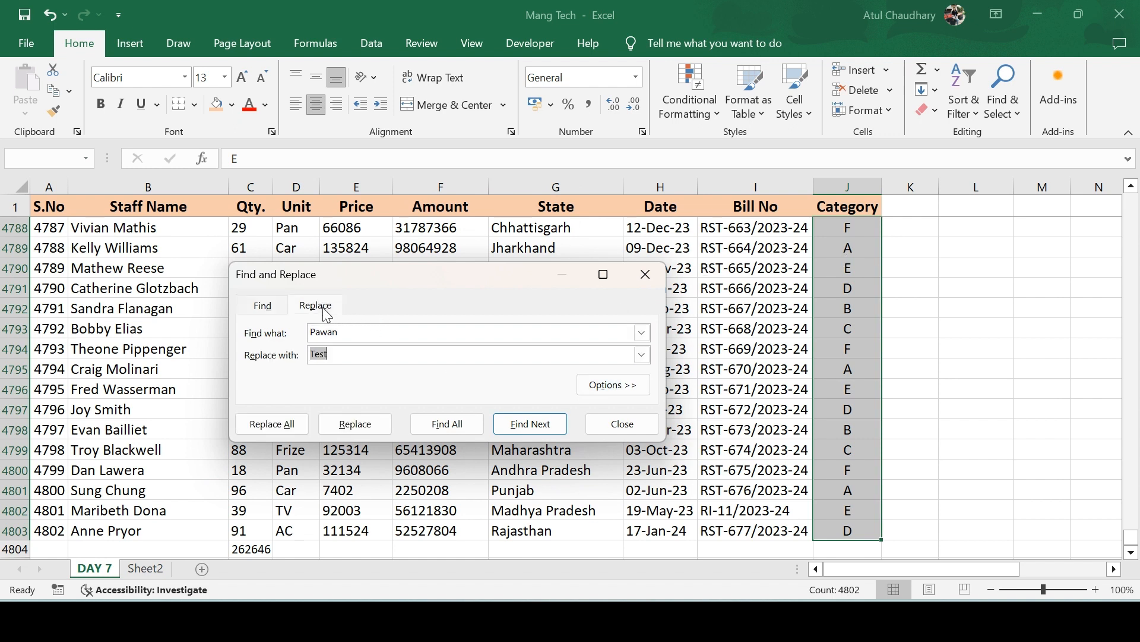
pyautogui.click(342, 331)
pyautogui.doubleClick(342, 331)
pyautogui.write('A')
pyautogui.press('Tab')
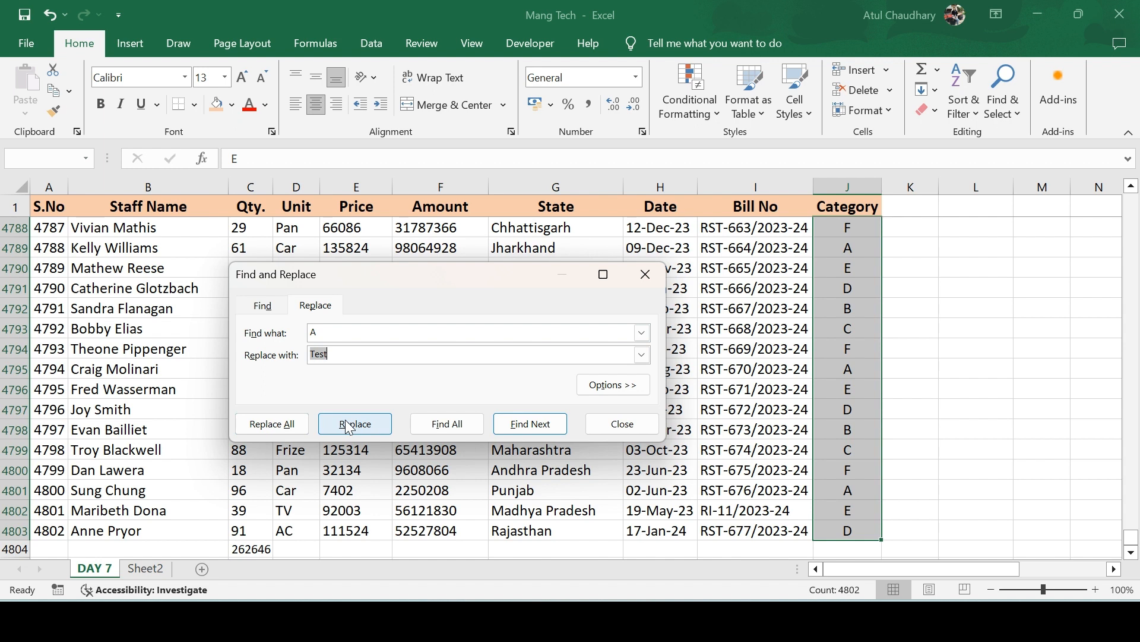
pyautogui.click(287, 424)
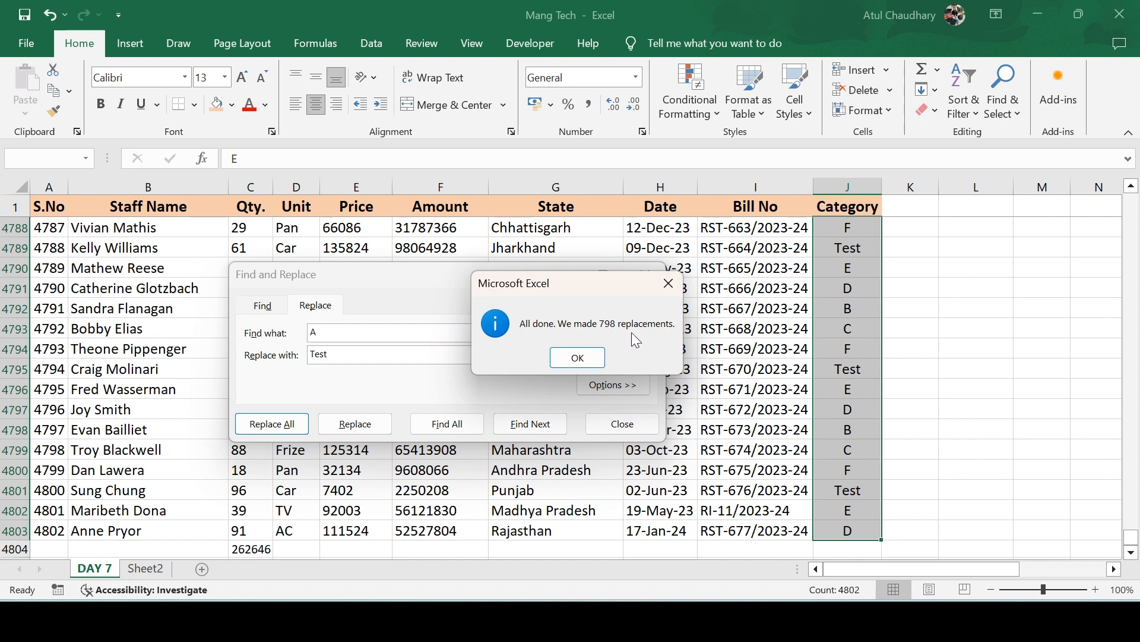
pyautogui.click(579, 360)
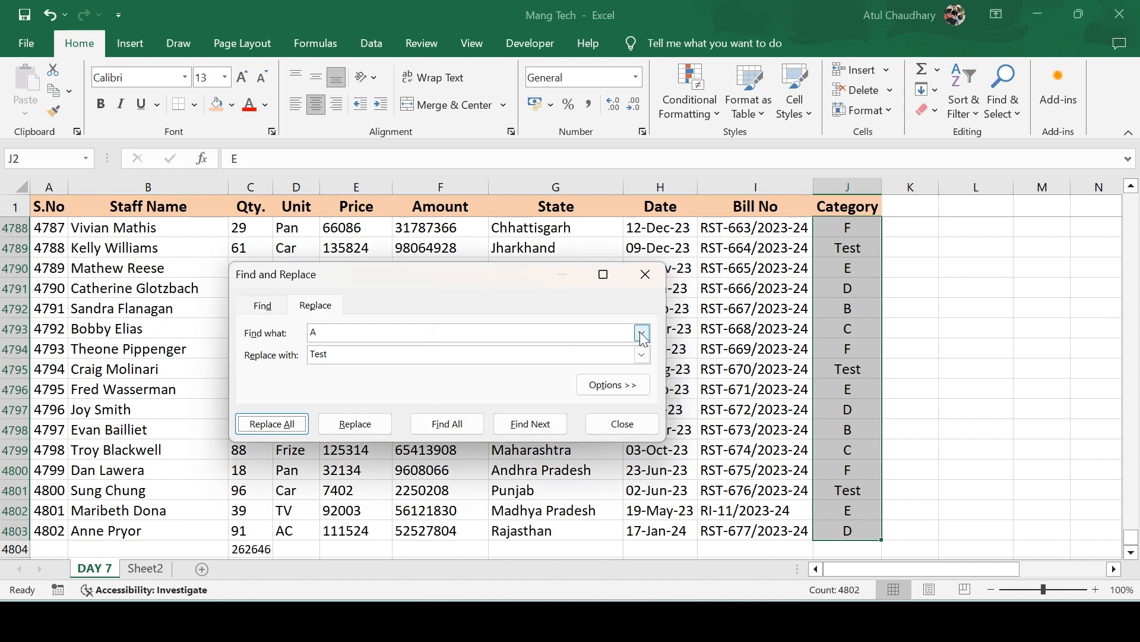
pyautogui.click(620, 425)
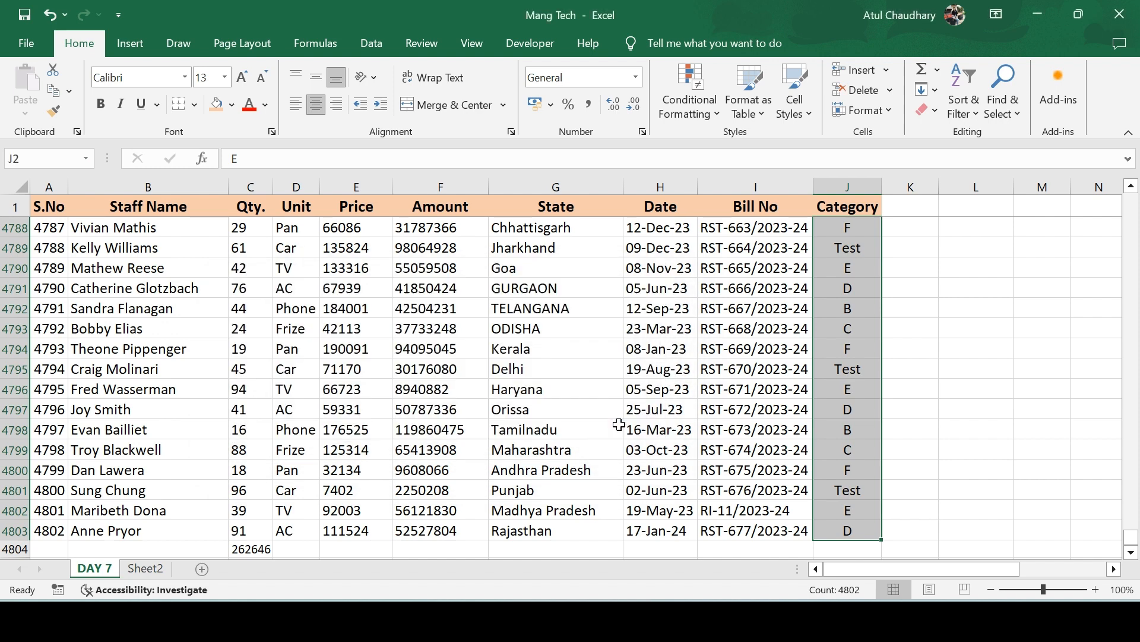
# Check the Category column's upper entries for the replaced values and return to cell A1.
pyautogui.press('Right')
pyautogui.press('Right')
pyautogui.press('Left')
pyautogui.press('Left')
pyautogui.press('Down')
pyautogui.press('Down')
pyautogui.press('Down')
pyautogui.press('Down')
pyautogui.press('Down')
pyautogui.press('Down')
pyautogui.press('Down')
pyautogui.press('Down')
pyautogui.press('Down')
pyautogui.press('Down')
pyautogui.press('Down')
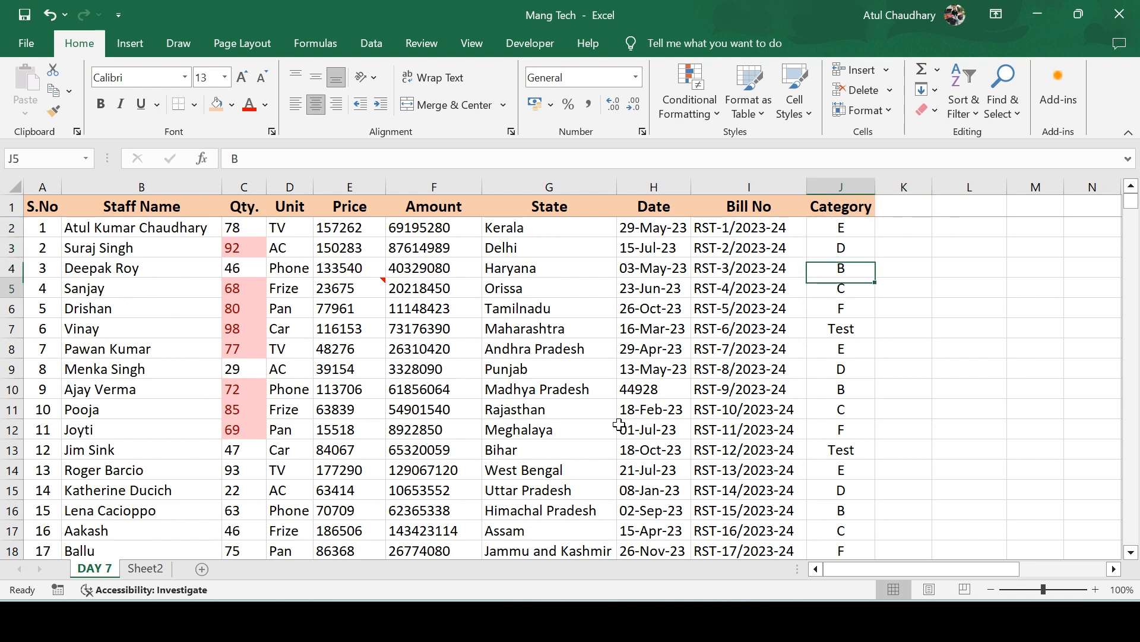
pyautogui.hotkey('ctrl', 'Up')
pyautogui.hotkey('ctrl', 'Left')
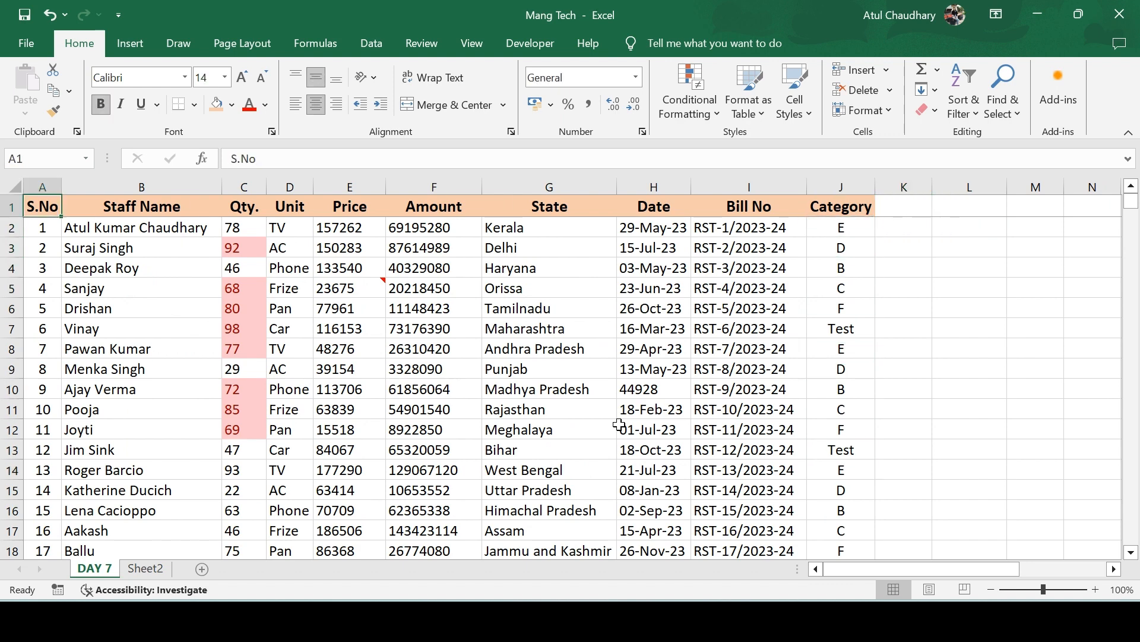
# Jump to cell J1 with the Go To command.
pyautogui.click(992, 104)
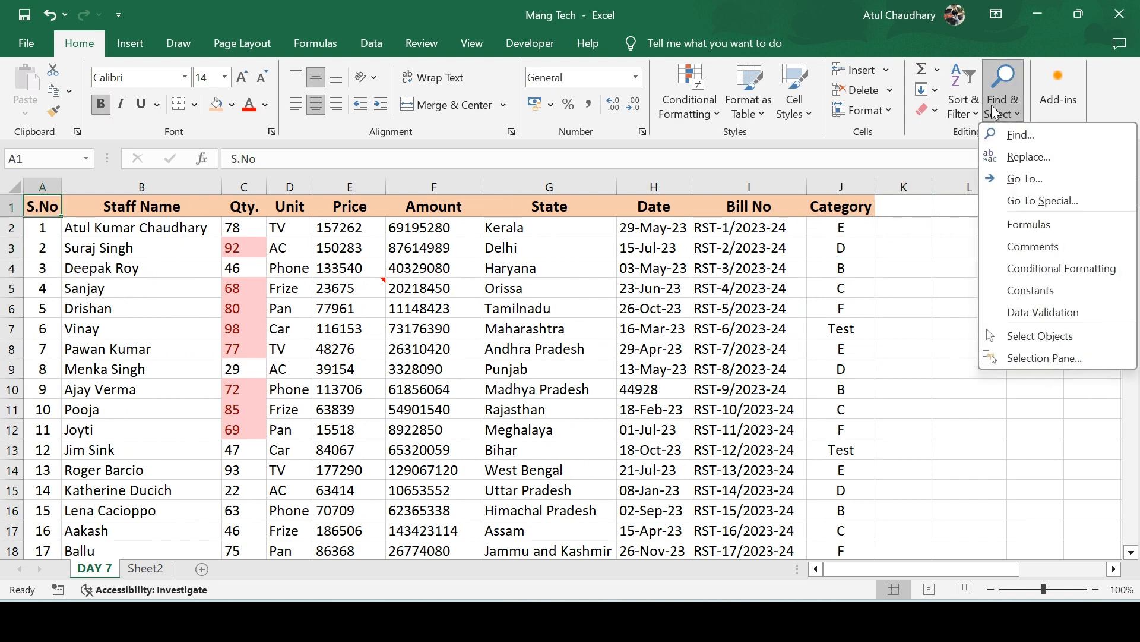
pyautogui.click(1031, 179)
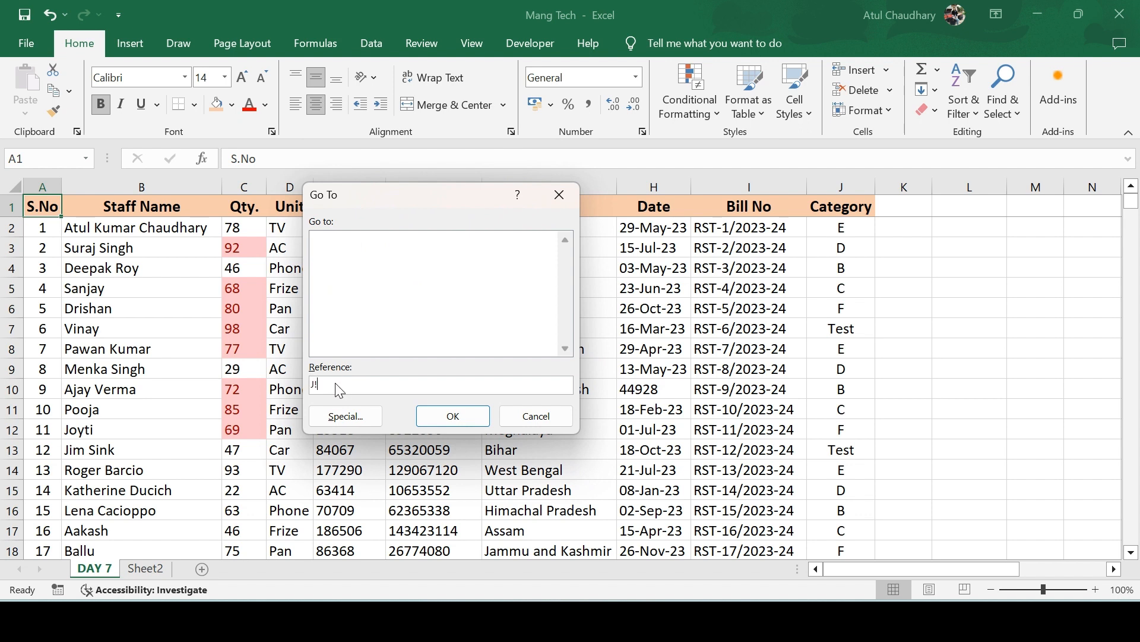
pyautogui.write('1')
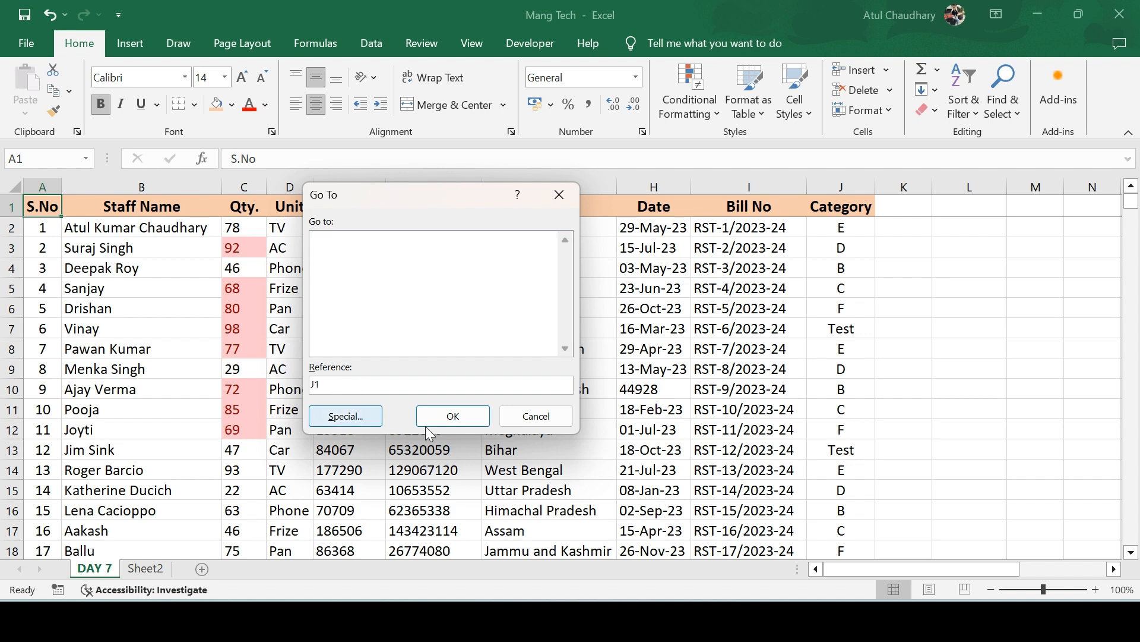
pyautogui.click(442, 423)
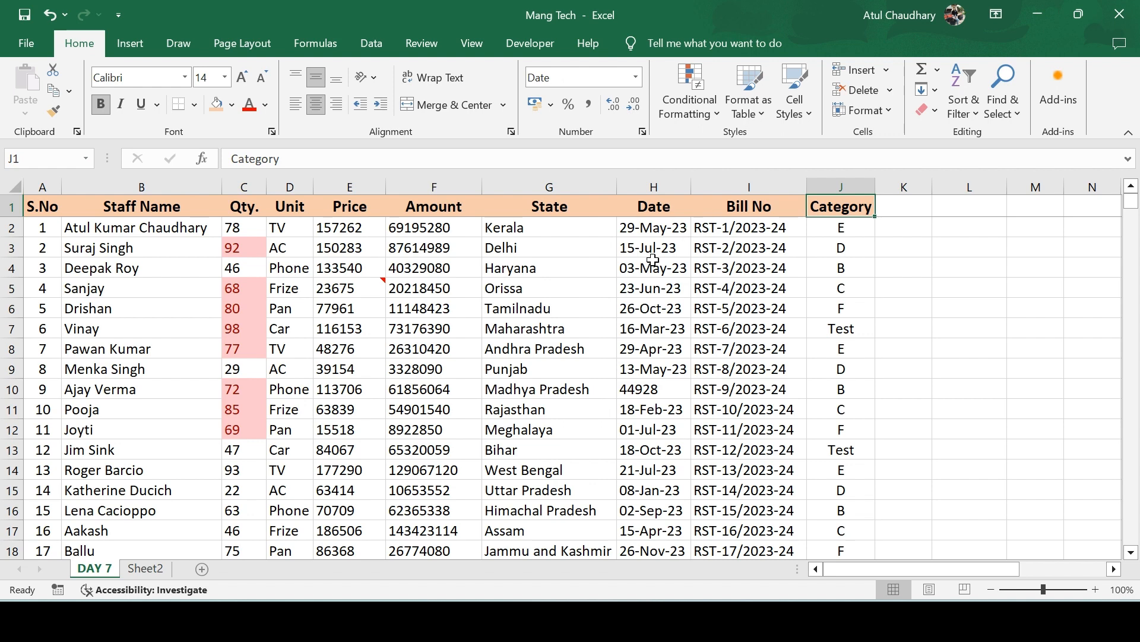
pyautogui.hotkey('ctrl', 'g')
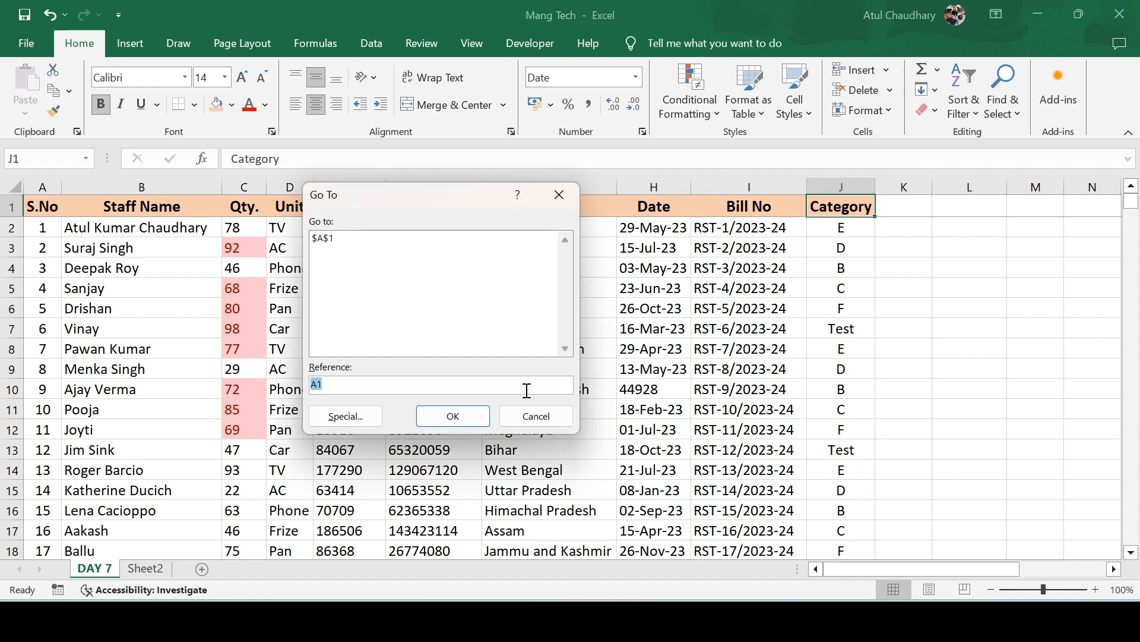
pyautogui.click(347, 413)
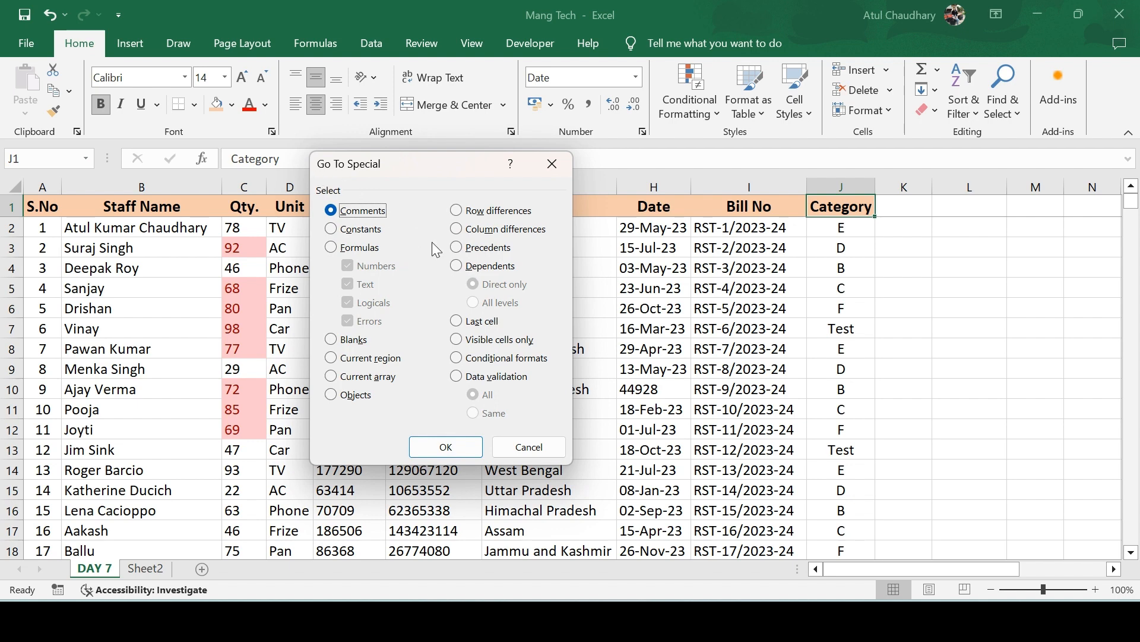
pyautogui.click(552, 164)
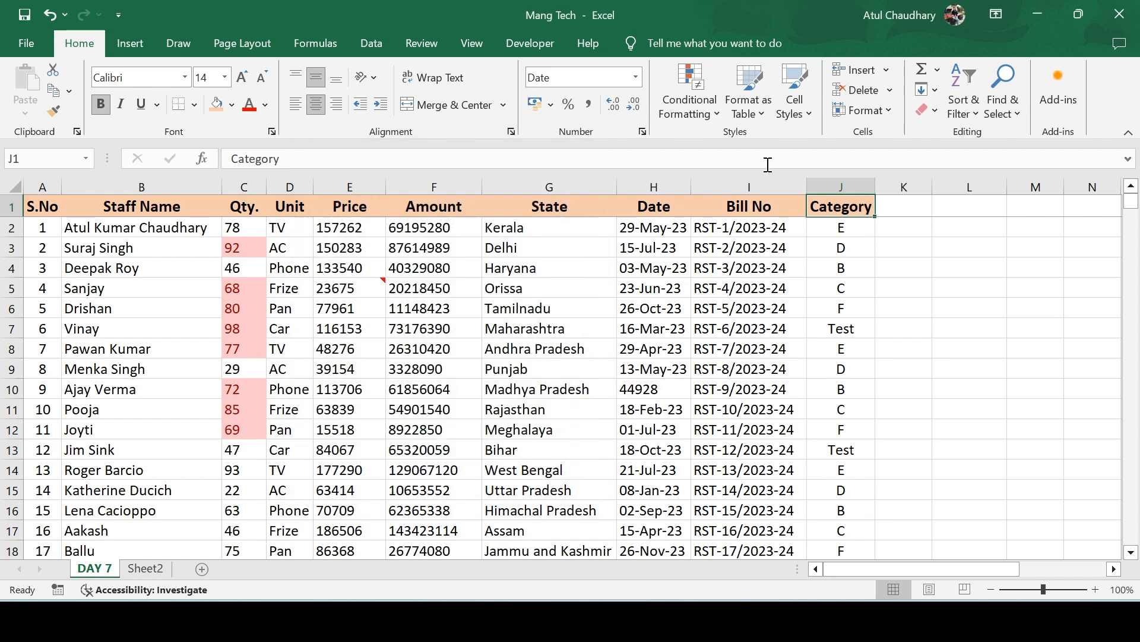
# Select the cells containing comments with Go To Special and display the attached note.
pyautogui.click(1017, 95)
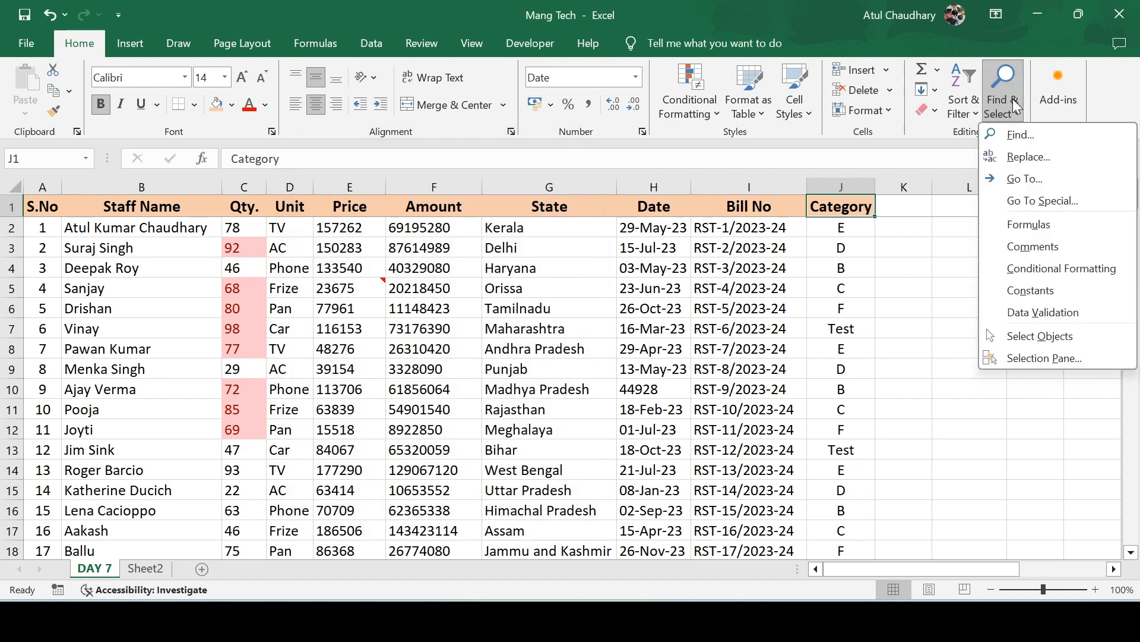
pyautogui.click(1020, 201)
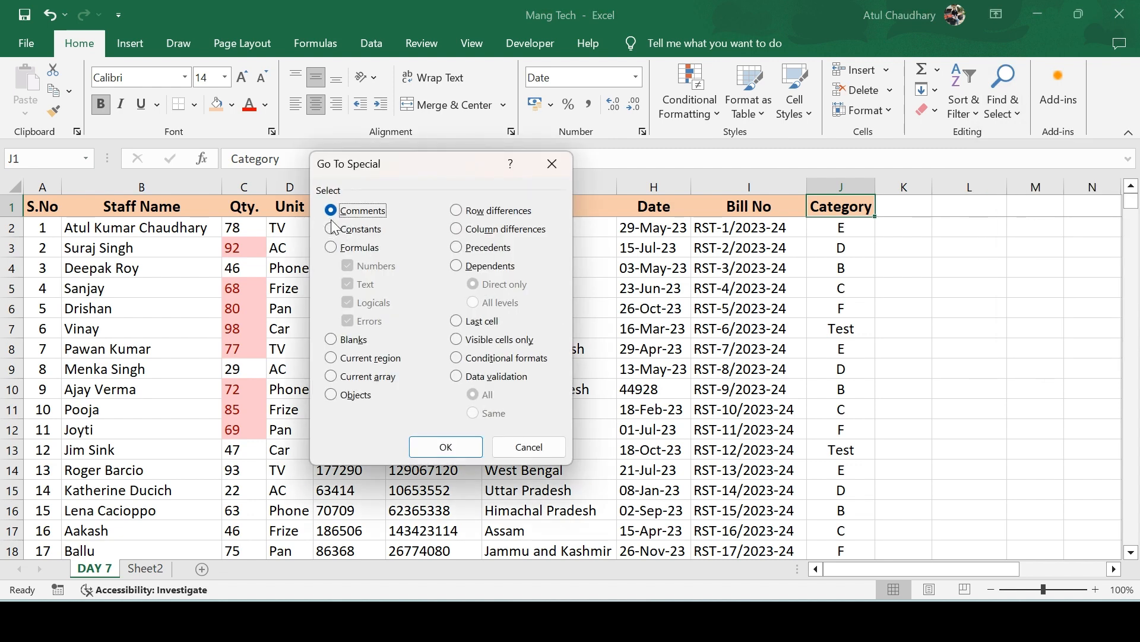
pyautogui.click(446, 447)
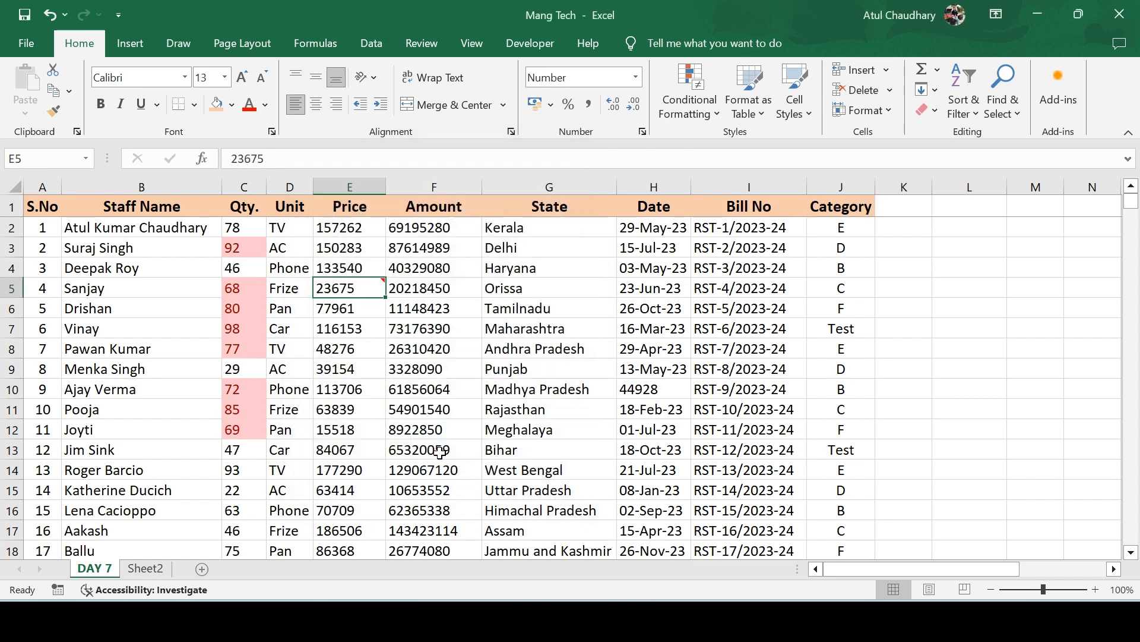
pyautogui.moveTo(350, 286)
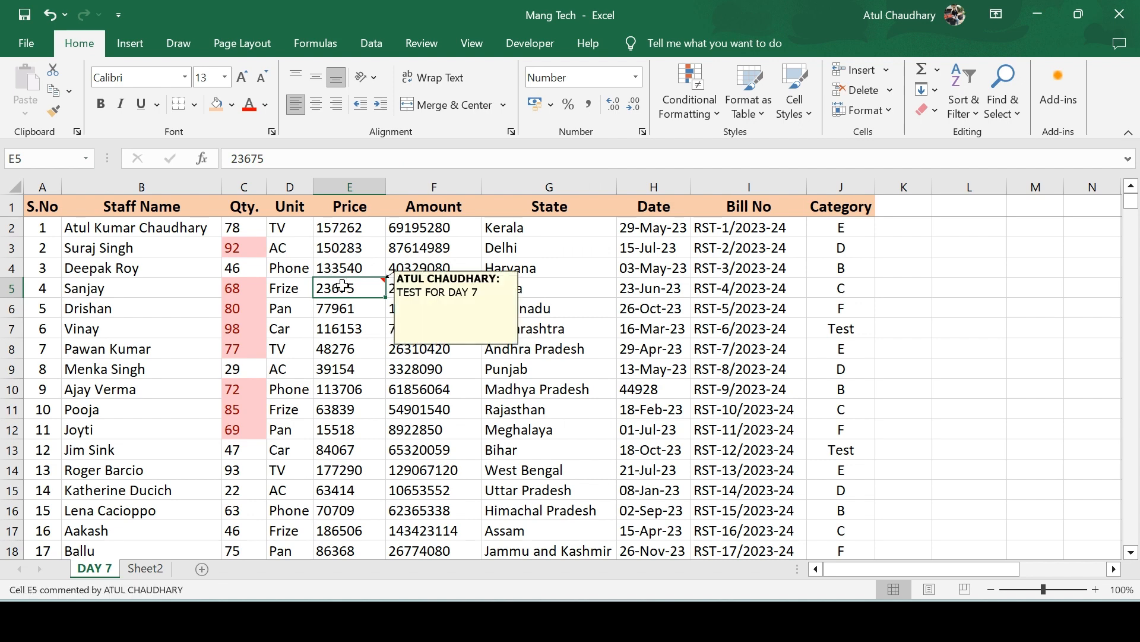
# Select only numeric constants with Go To Special, excluding Text, Logicals and Errors, and look across the highlighted columns.
pyautogui.hotkey('ctrl', 'g')
pyautogui.click(344, 417)
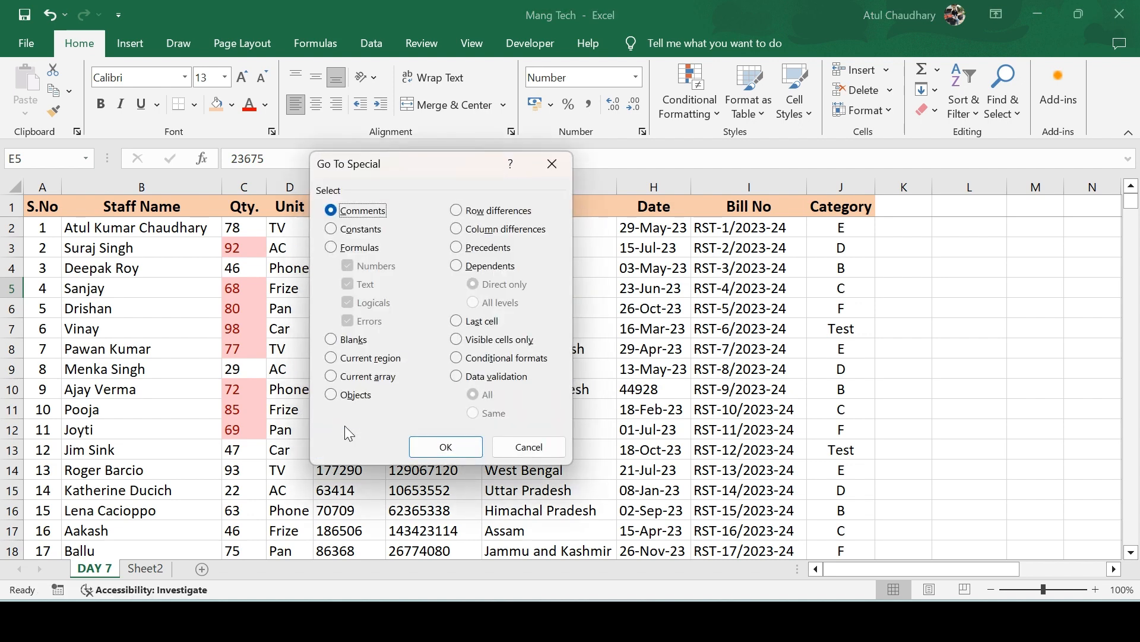
pyautogui.click(331, 230)
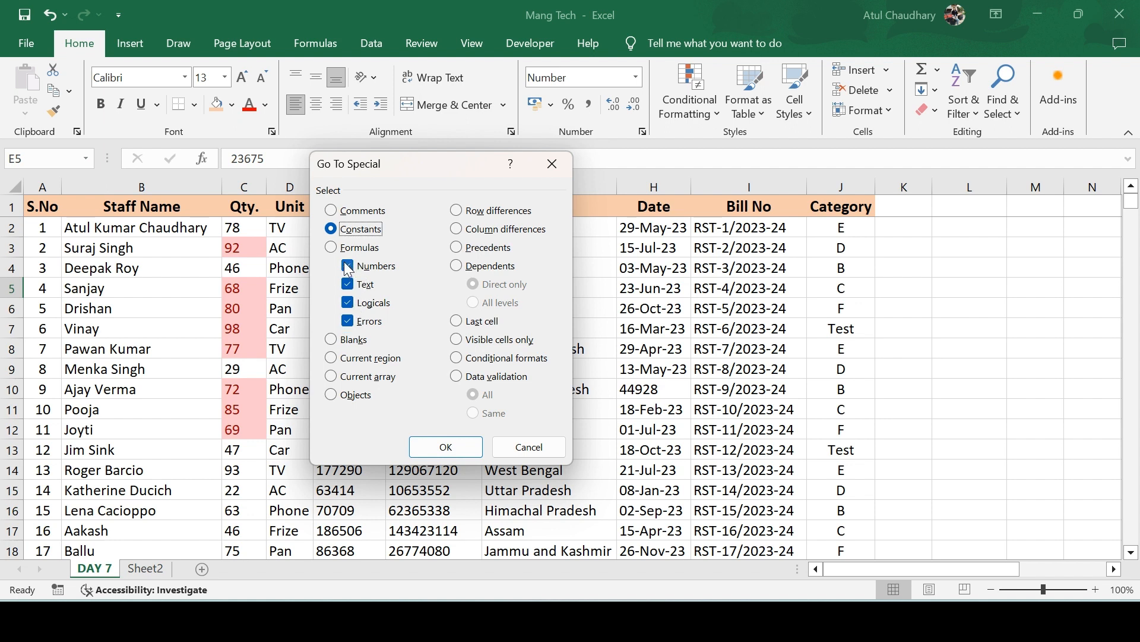
pyautogui.click(348, 284)
pyautogui.click(347, 303)
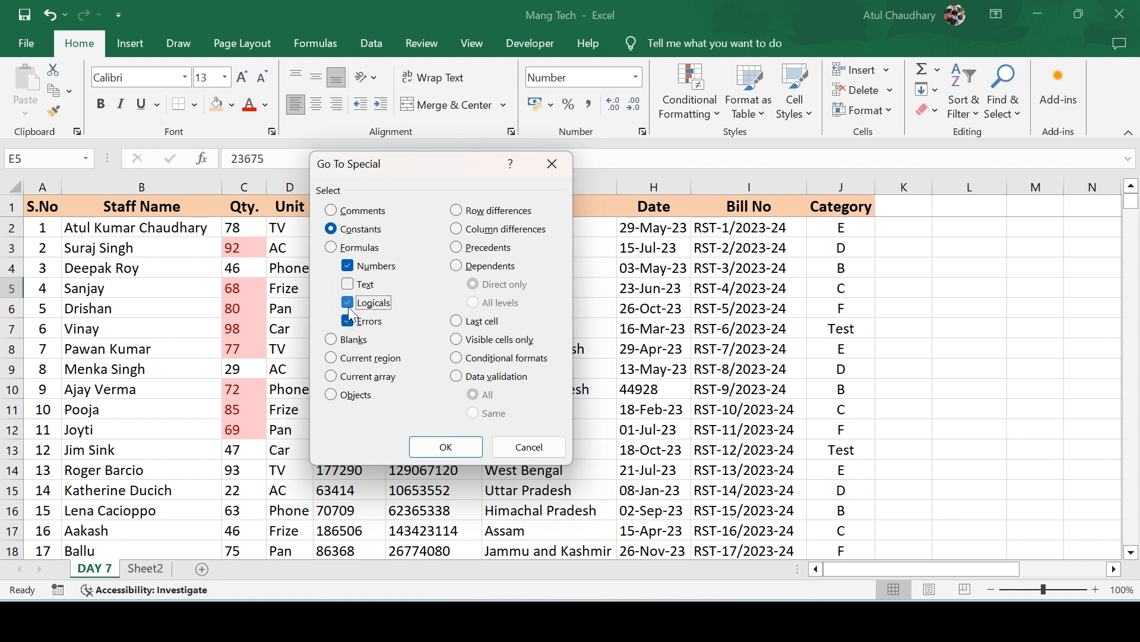
pyautogui.click(348, 321)
pyautogui.click(421, 445)
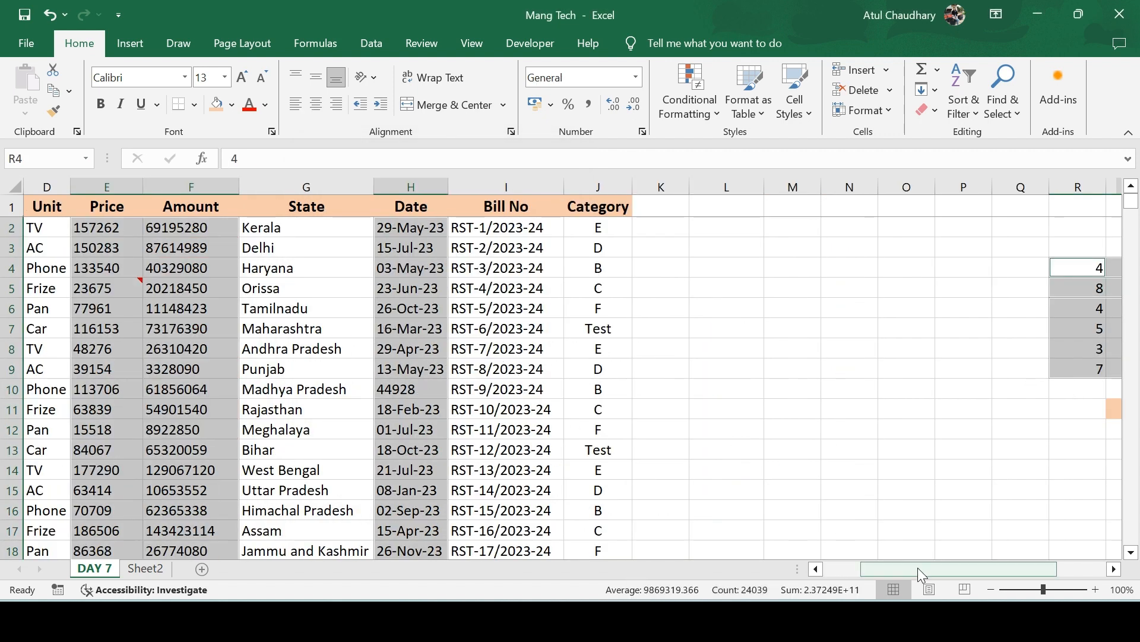
pyautogui.moveTo(917, 568); pyautogui.dragTo(880, 568)
# Select all formula cells with Go To Special, including Numbers, Text, Logicals and Errors, and clear the selection after viewing them.
pyautogui.click(161, 349)
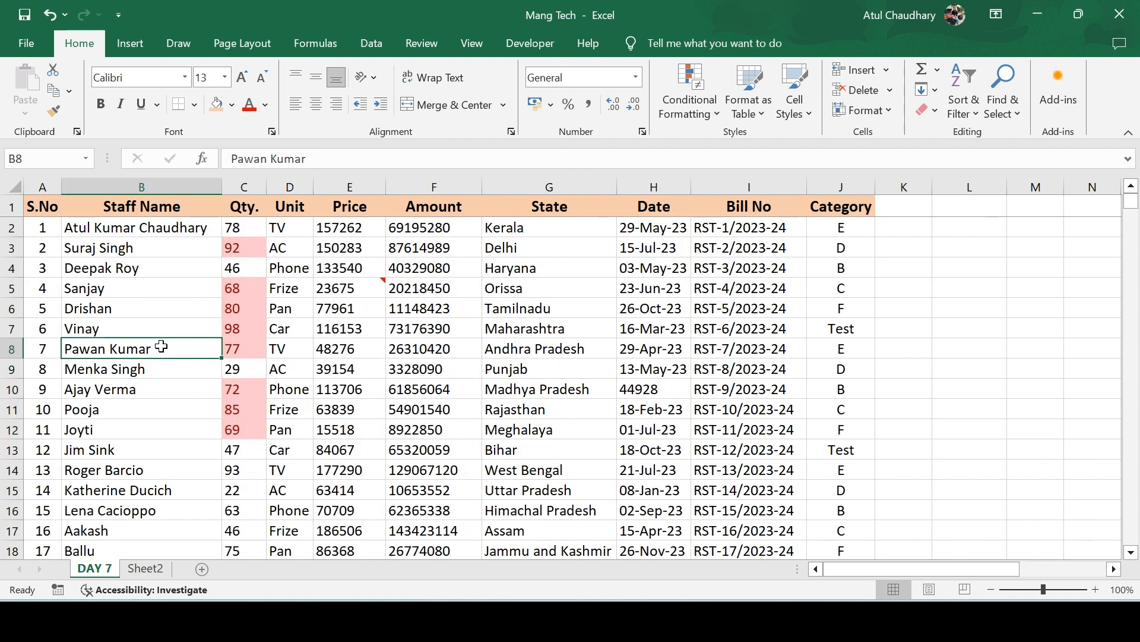
pyautogui.hotkey('ctrl', 'g')
pyautogui.click(344, 412)
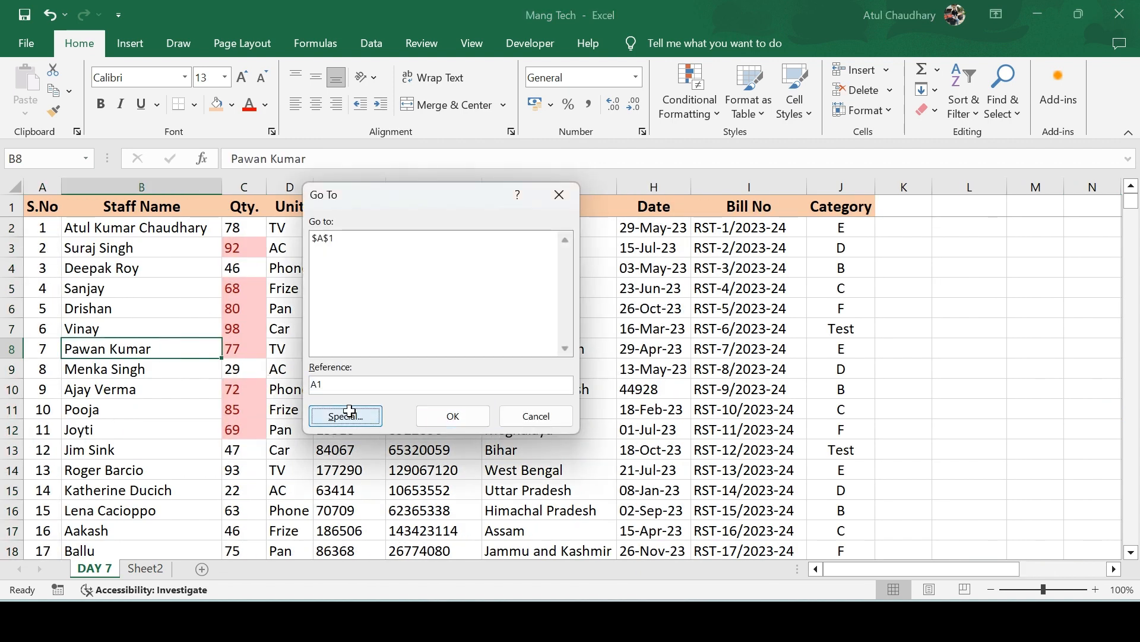
pyautogui.click(332, 248)
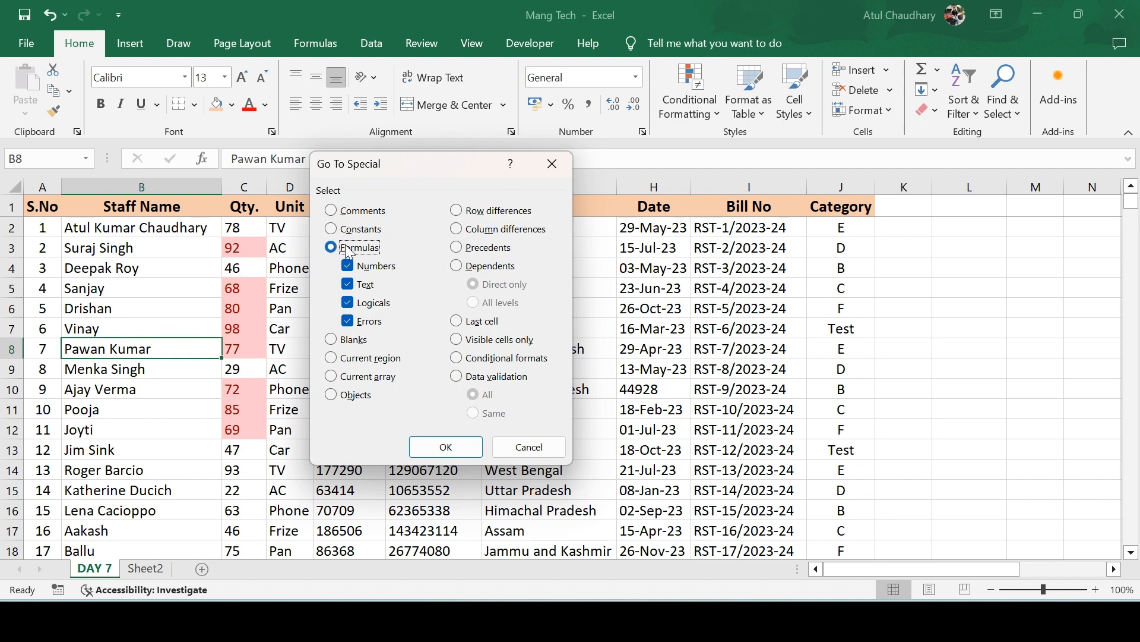
pyautogui.click(434, 446)
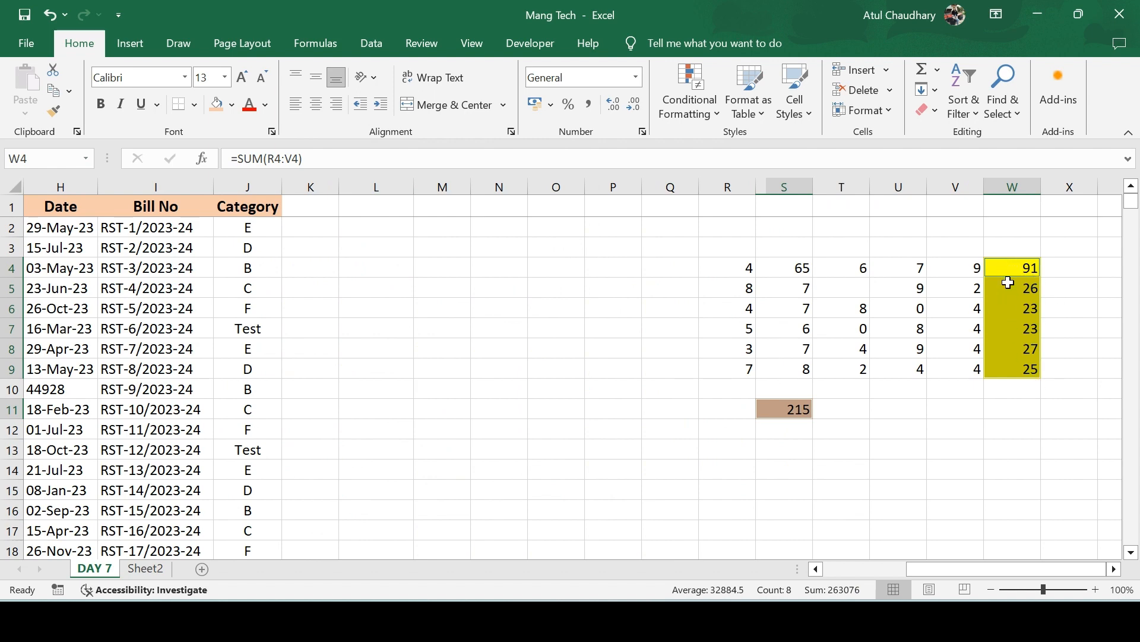
pyautogui.click(149, 323)
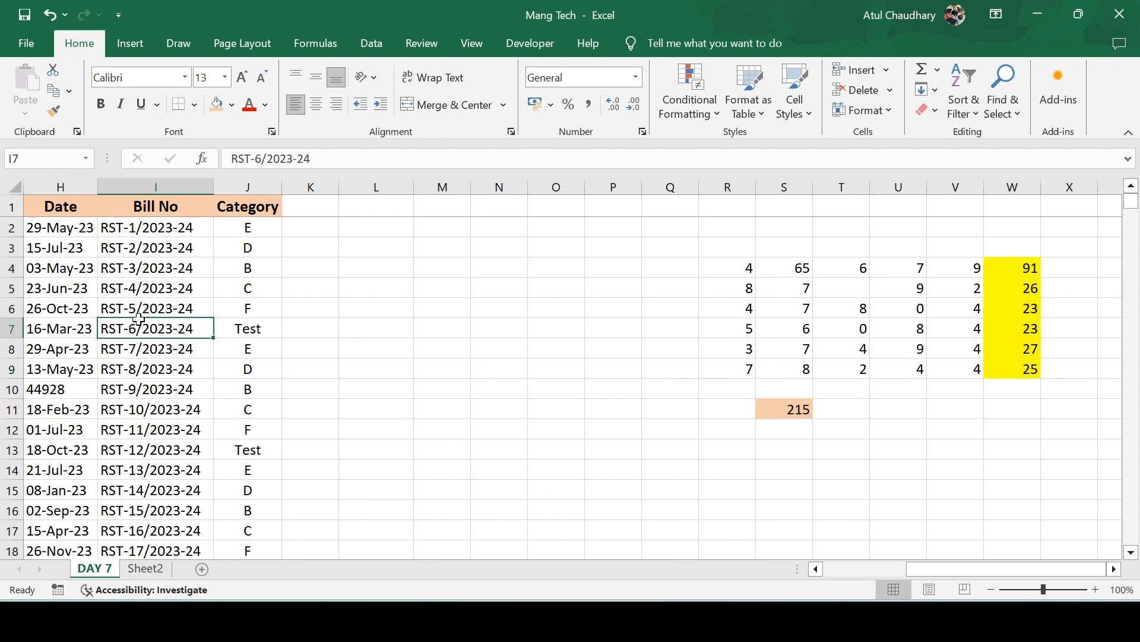
pyautogui.hotkey('ctrl', 'Left')
pyautogui.hotkey('ctrl', 'Up')
pyautogui.press('Right')
pyautogui.press('Down')
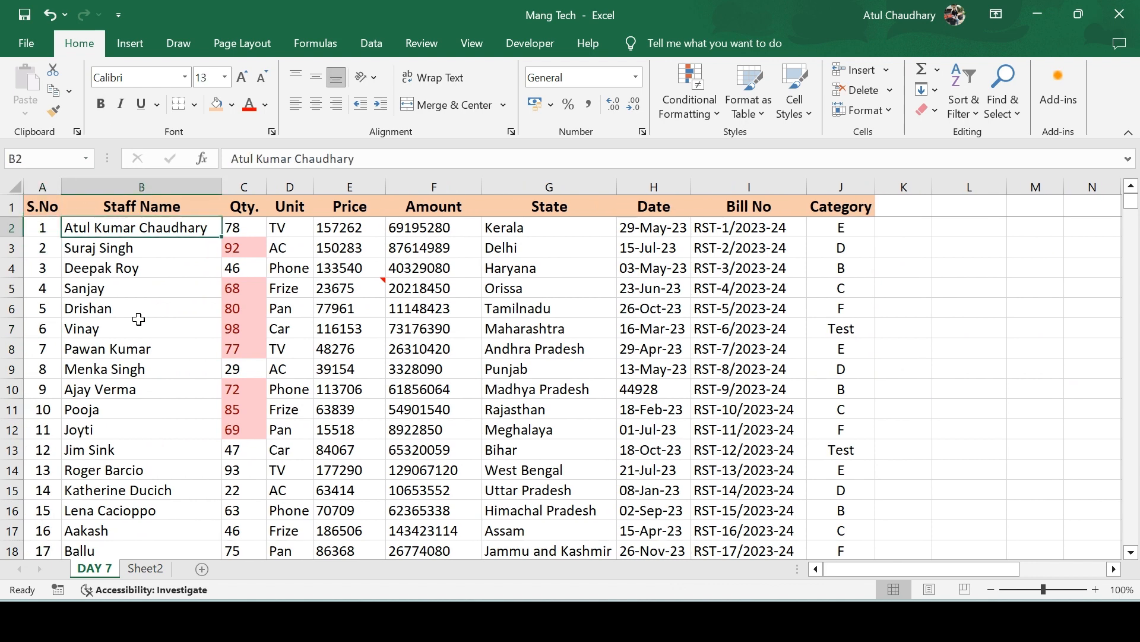
pyautogui.hotkey('ctrl', 'f')
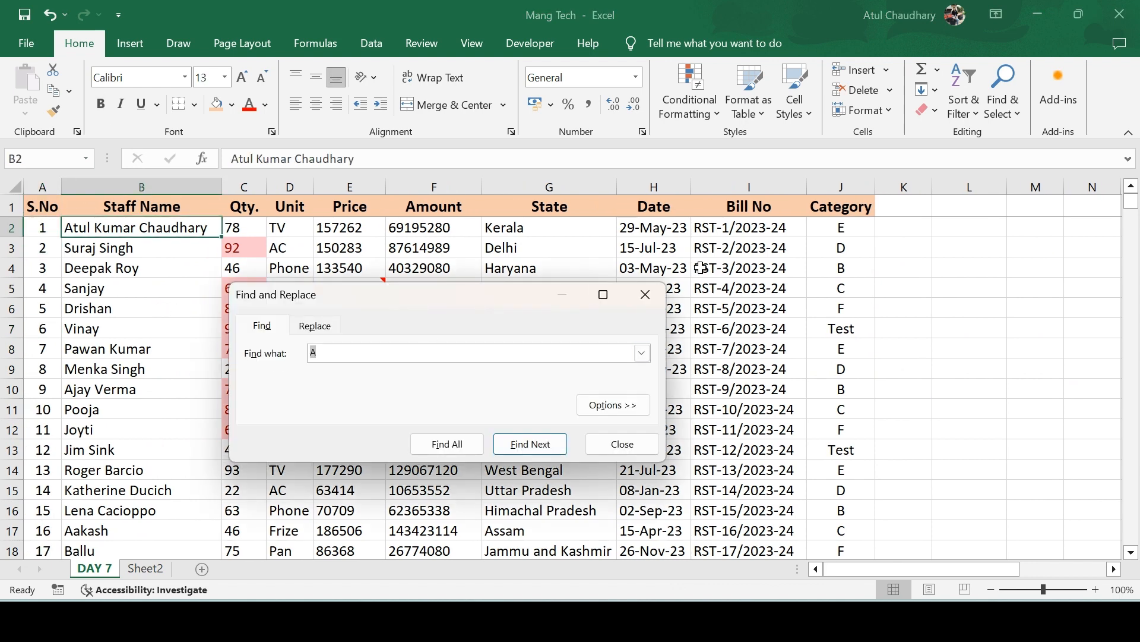
pyautogui.click(646, 295)
pyautogui.hotkey('ctrl', 'g')
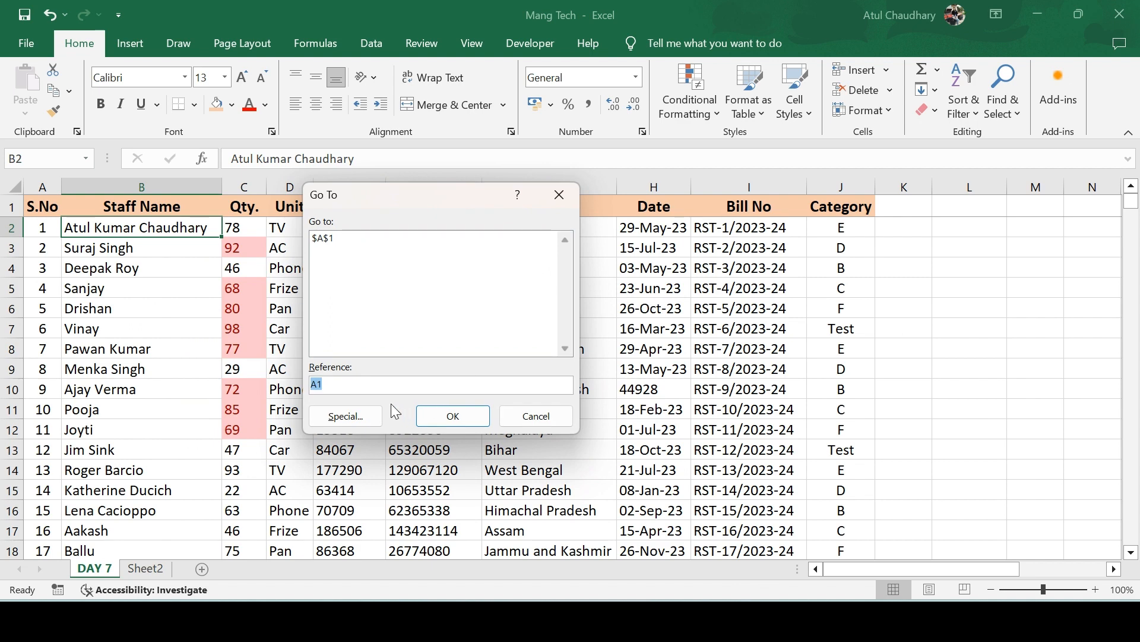
pyautogui.click(347, 412)
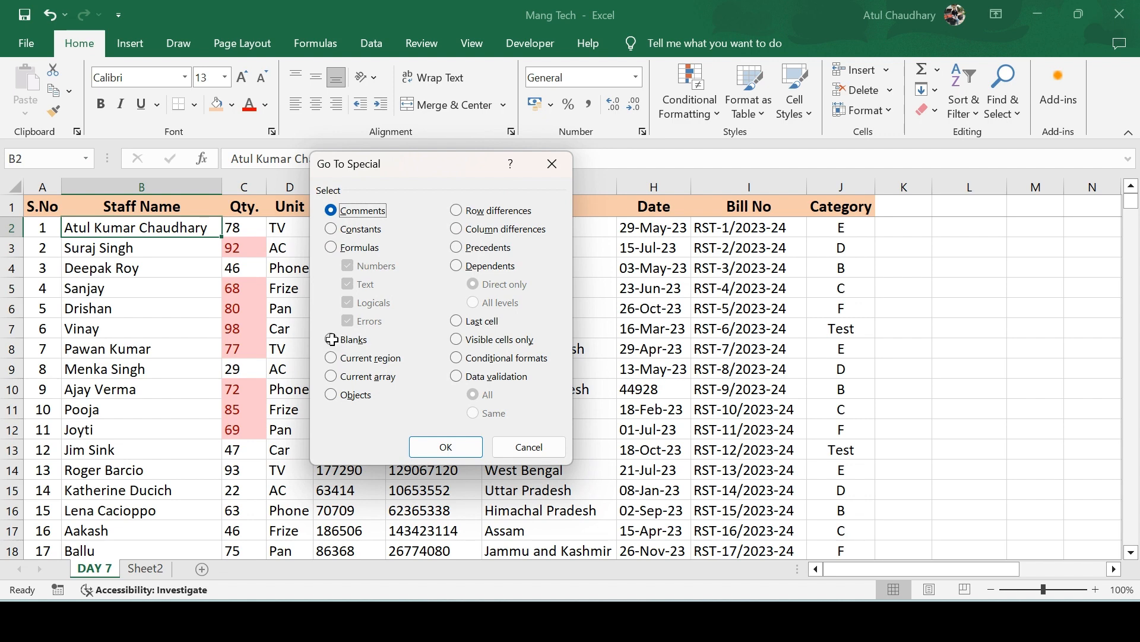
pyautogui.press('Escape')
# Clear the Staff Name entries in cells B8 and B11.
pyautogui.click(295, 346)
pyautogui.press('Left')
pyautogui.press('Left')
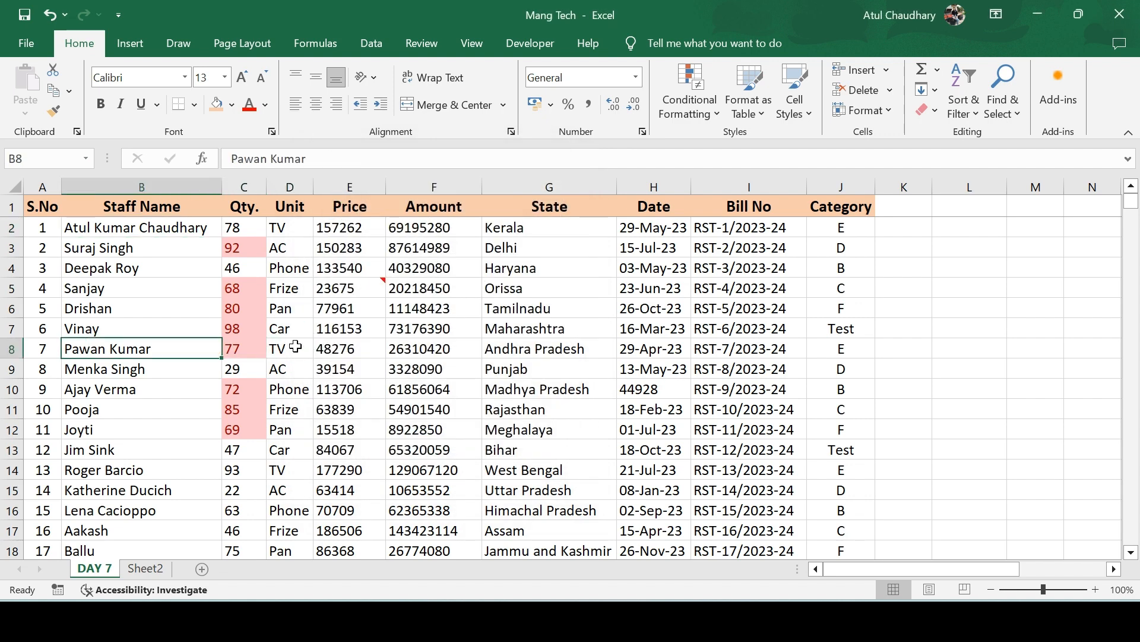
pyautogui.press('Delete')
pyautogui.press('Down')
pyautogui.press('Down')
pyautogui.press('Down')
pyautogui.press('Delete')
# Clear the Price and Bill No entries in row 11, cells E11 and I11.
pyautogui.press('Right')
pyautogui.press('Right')
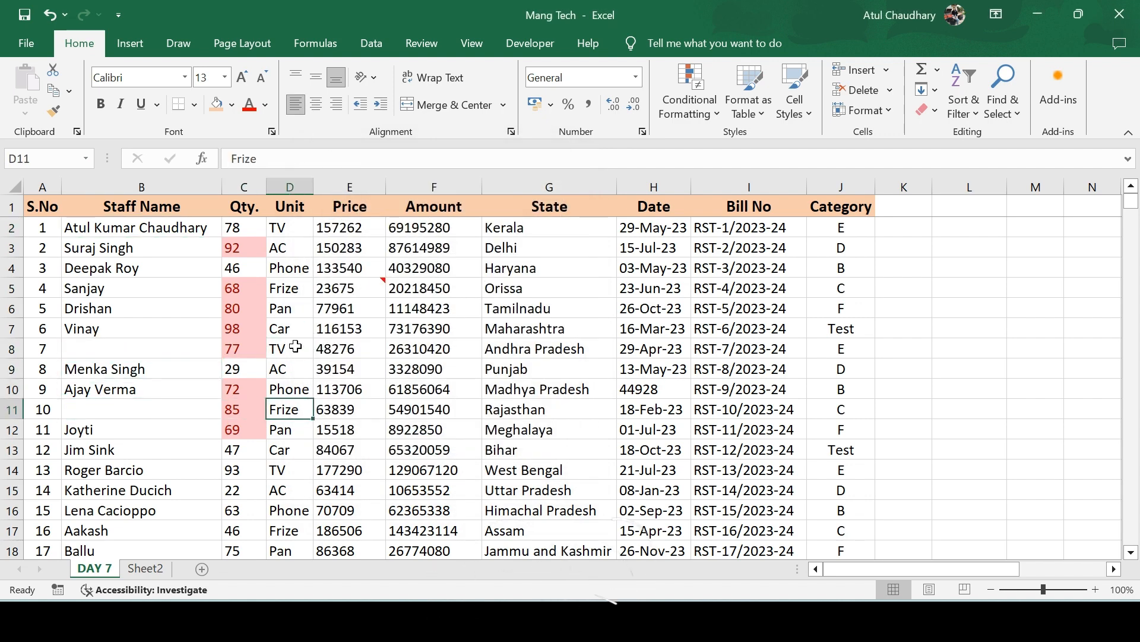
pyautogui.press('Right')
pyautogui.press('Delete')
pyautogui.press('Right')
pyautogui.press('Right')
pyautogui.press('Right')
pyautogui.press('Right')
pyautogui.press('Delete')
# Clear the Bill No entry in I14 and the Amount entries in F14 and F17.
pyautogui.press('Down')
pyautogui.press('Down')
pyautogui.press('Down')
pyautogui.press('Delete')
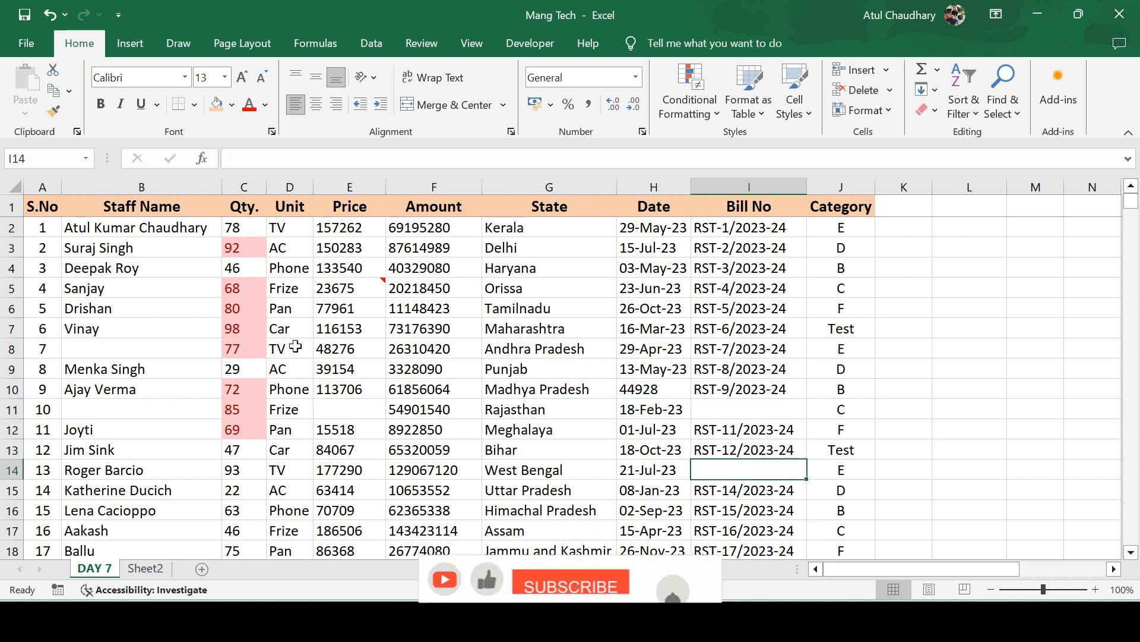
pyautogui.press('Left')
pyautogui.press('Left')
pyautogui.press('Left')
pyautogui.press('Delete')
pyautogui.press('Down')
pyautogui.press('Down')
pyautogui.press('Down')
pyautogui.press('Delete')
# Select the whole data table from the S.No header in A1 through J4803.
pyautogui.press('Left')
pyautogui.press('Left')
pyautogui.press('Left')
pyautogui.press('Left')
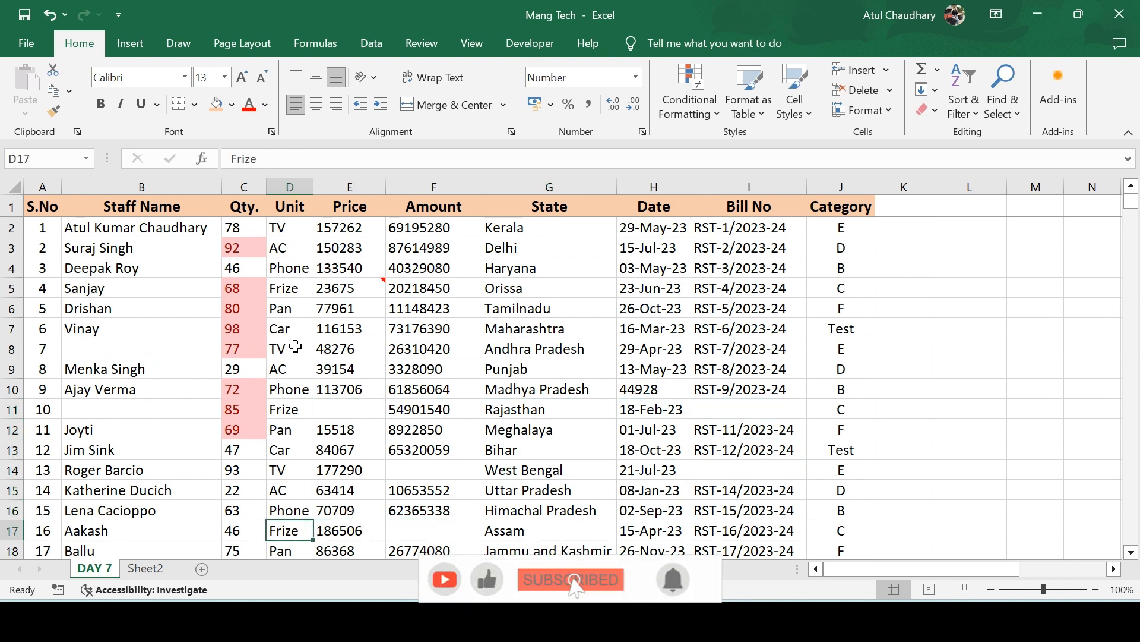
pyautogui.press('Up')
pyautogui.press('Up')
pyautogui.press('Up')
pyautogui.press('Up')
pyautogui.press('Up')
pyautogui.press('Up')
pyautogui.press('Up')
pyautogui.hotkey('ctrl', 'Home')
pyautogui.hotkey('ctrl', 'shift', 'Down')
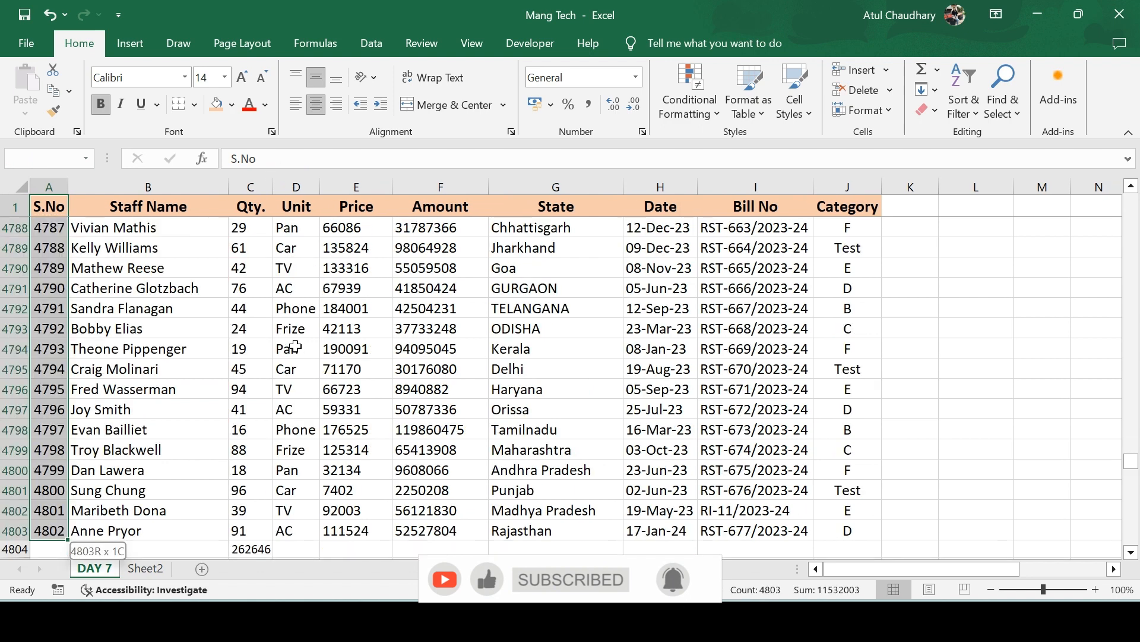
pyautogui.hotkey('ctrl', 'shift', 'Right')
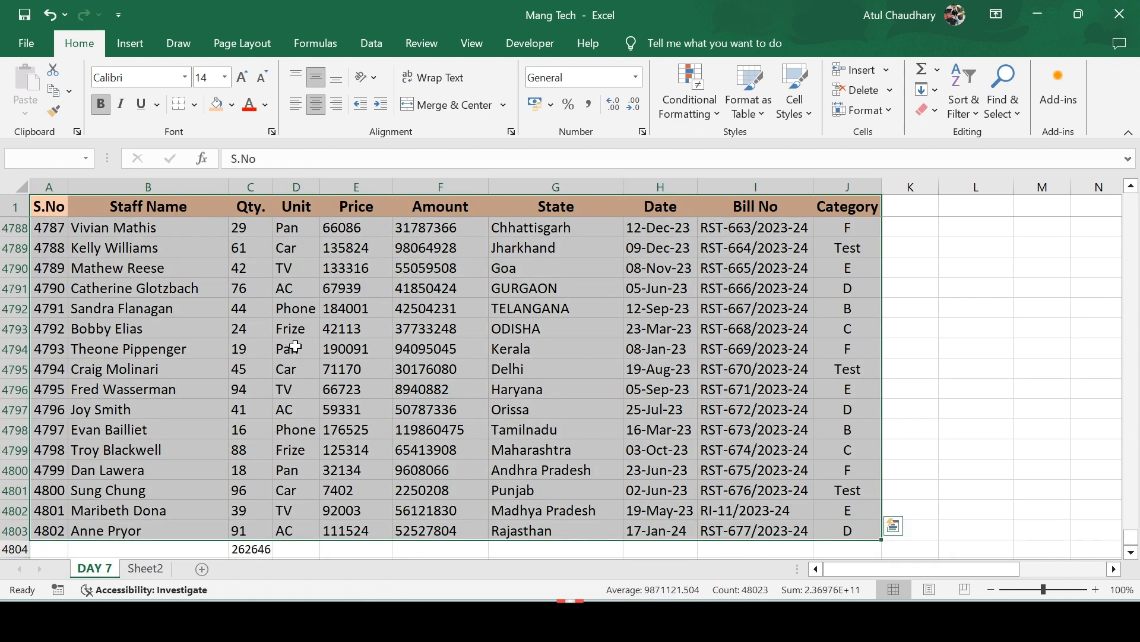
# Select only the blank cells within the table using Go To Special with Blanks.
pyautogui.hotkey('ctrl', 'g')
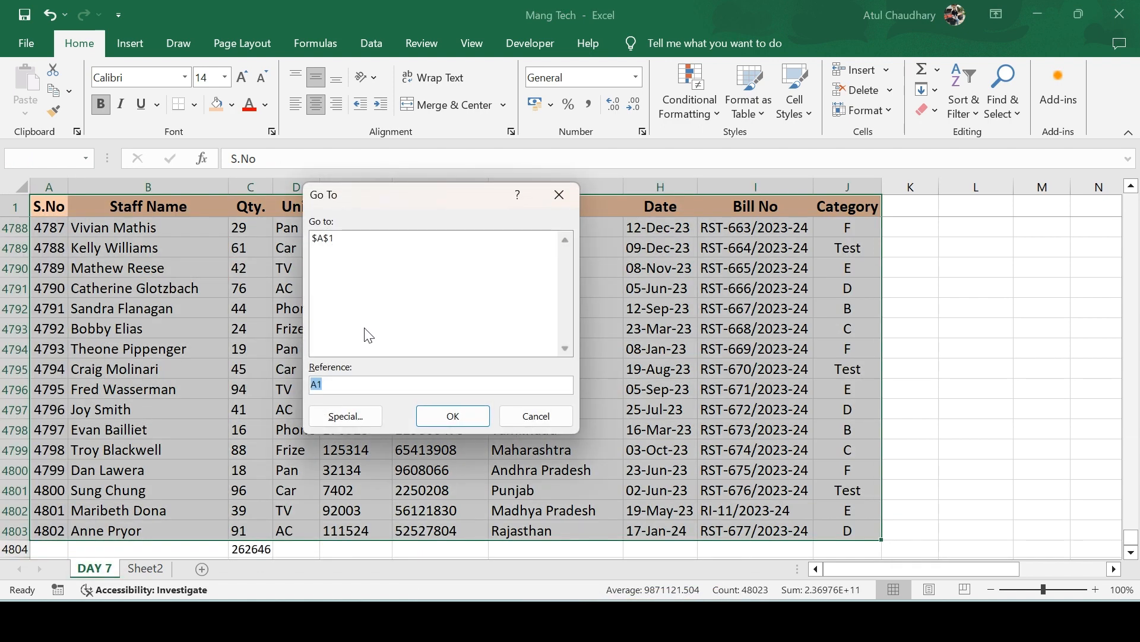
pyautogui.click(361, 414)
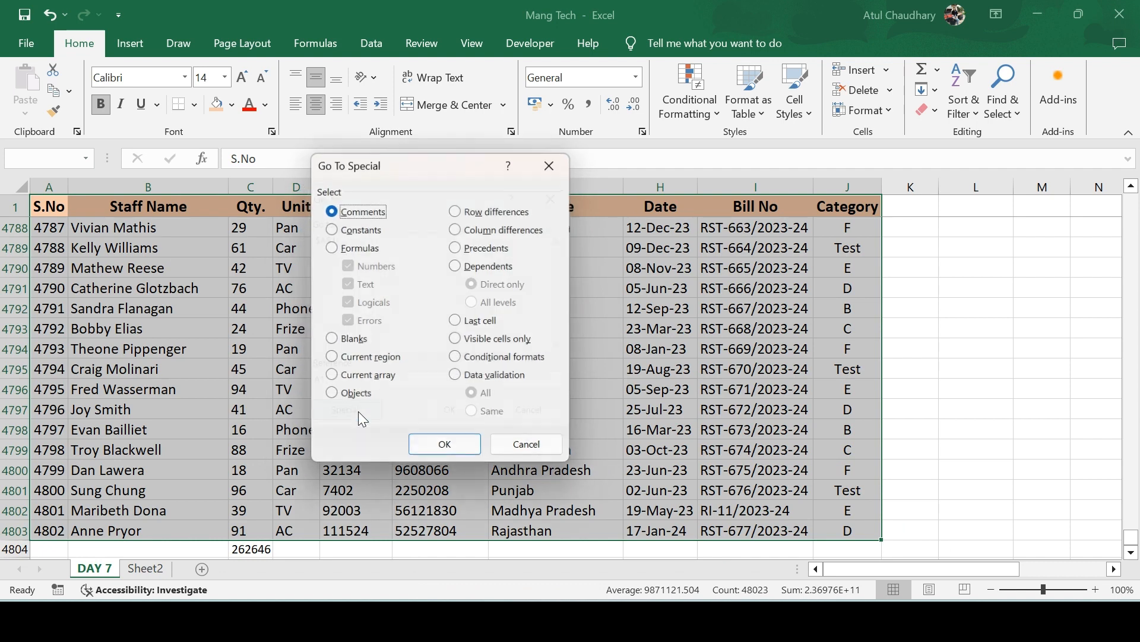
pyautogui.click(334, 339)
pyautogui.click(455, 446)
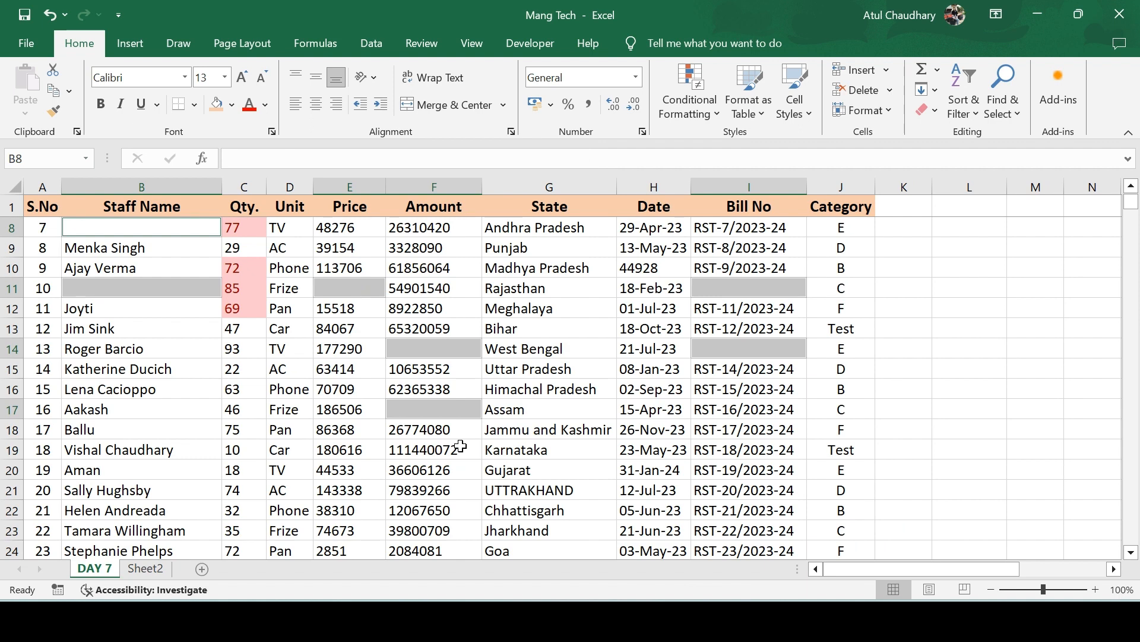
# Fill all the selected blank cells at once with the formula =0 and look over the filled cells.
pyautogui.write('=')
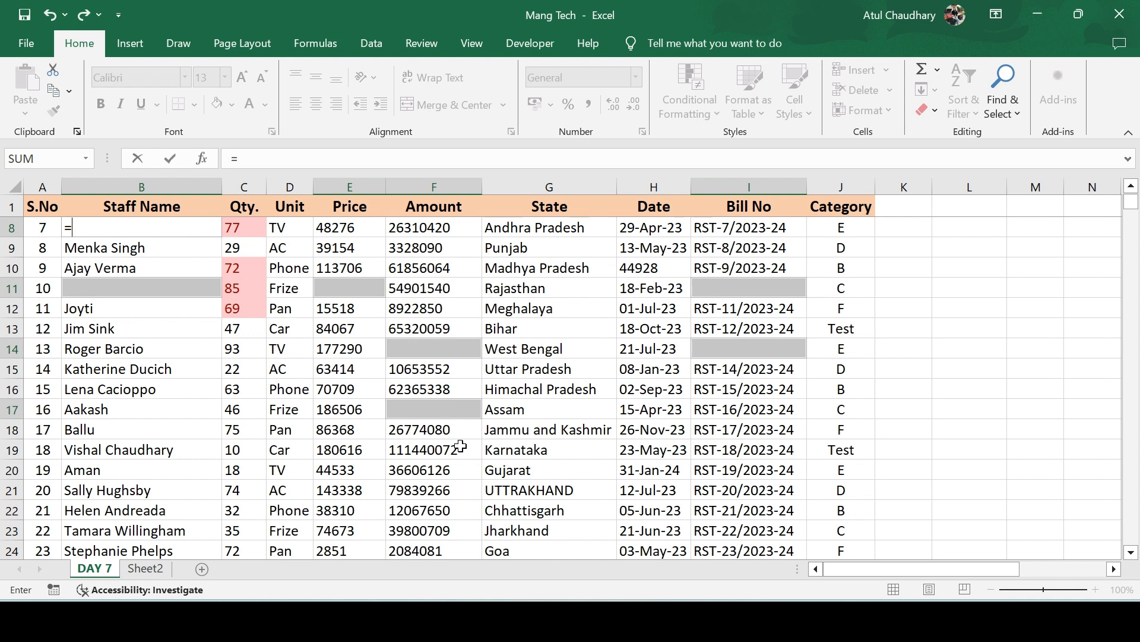
pyautogui.write('0')
pyautogui.hotkey('ctrl', 'Return')
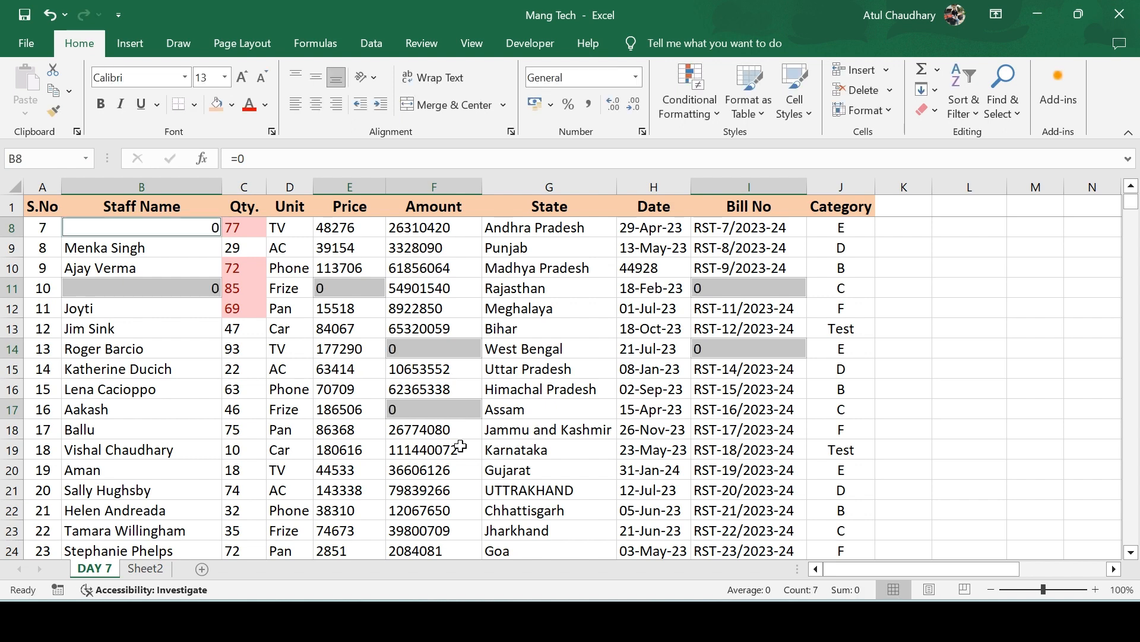
pyautogui.press('Up')
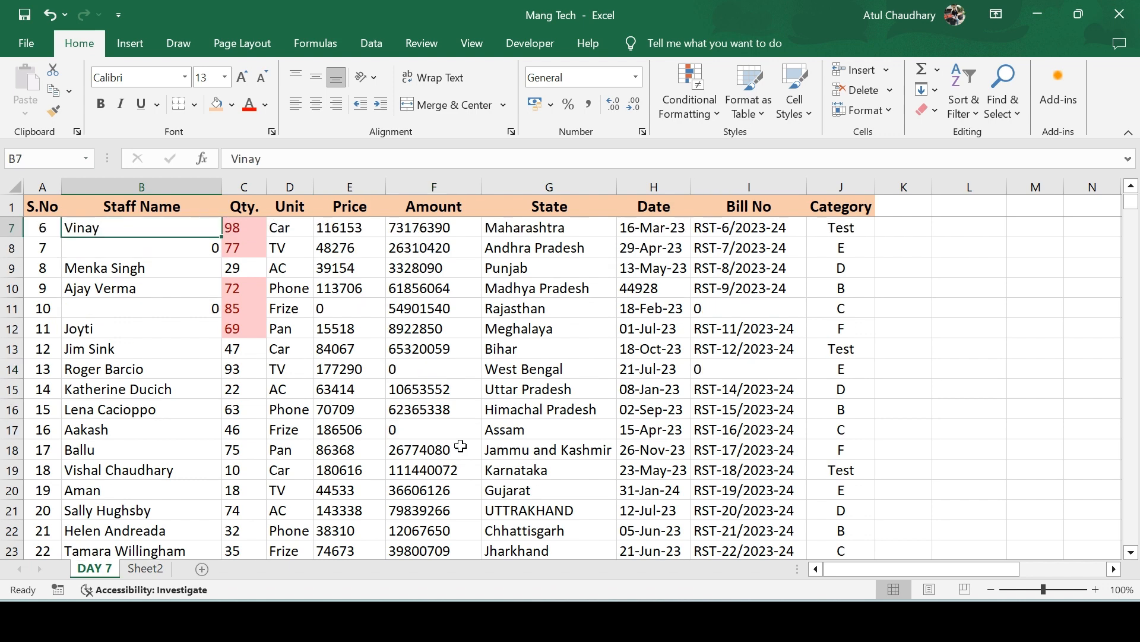
pyautogui.press('Down')
pyautogui.press('Down')
pyautogui.press('Down')
pyautogui.press('Down')
pyautogui.press('Down')
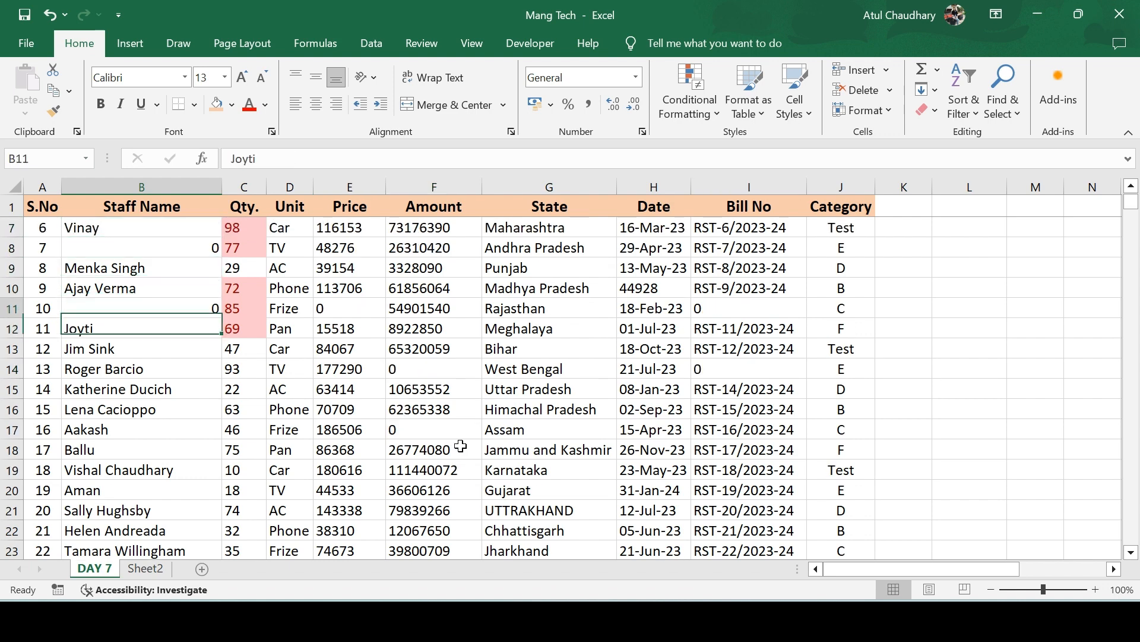
# Replace the formula in cell B8 with its value using copy and Paste Special Values.
pyautogui.press('Up')
pyautogui.press('Up')
pyautogui.press('Up')
pyautogui.press('Up')
pyautogui.hotkey('ctrl', 'c')
pyautogui.hotkey('alt', 'e')
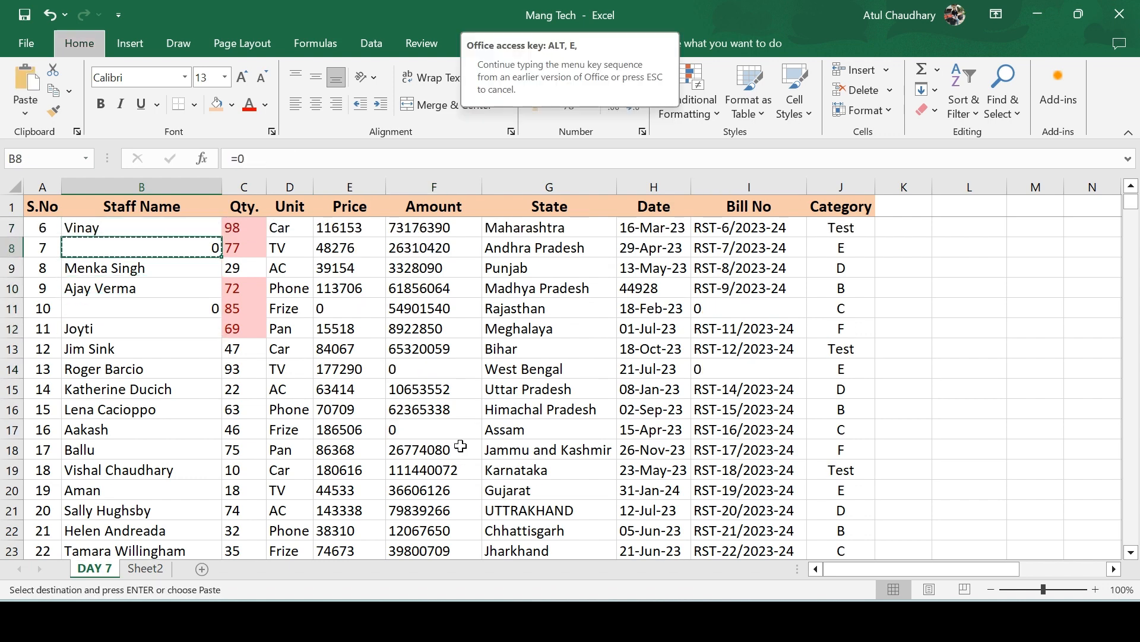
pyautogui.press('s')
pyautogui.press('v')
pyautogui.press('Return')
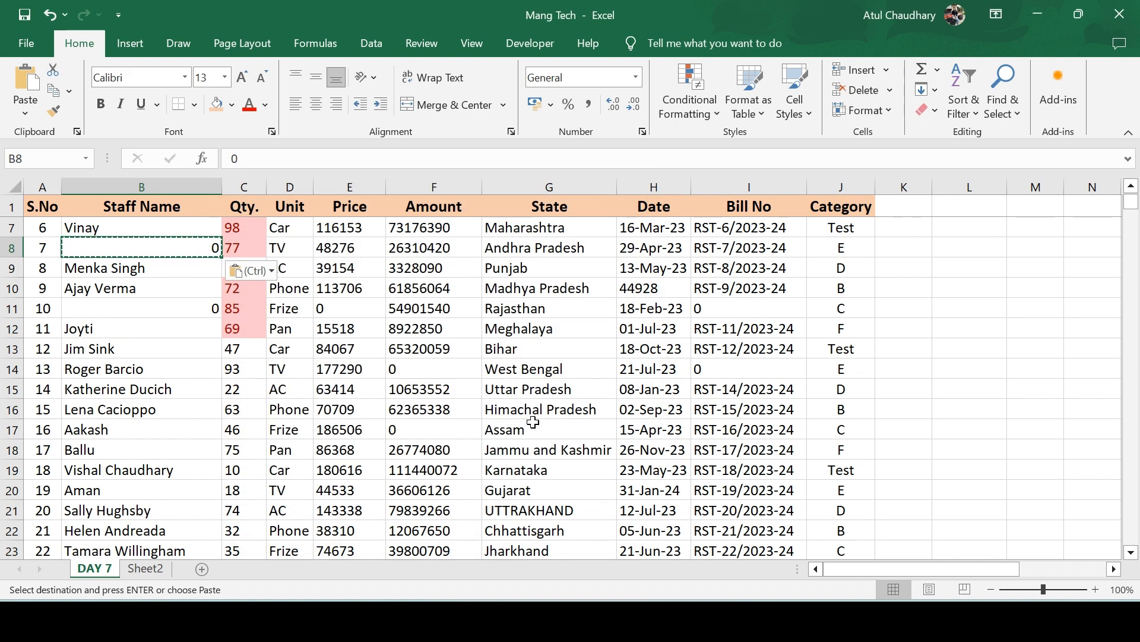
pyautogui.press('Escape')
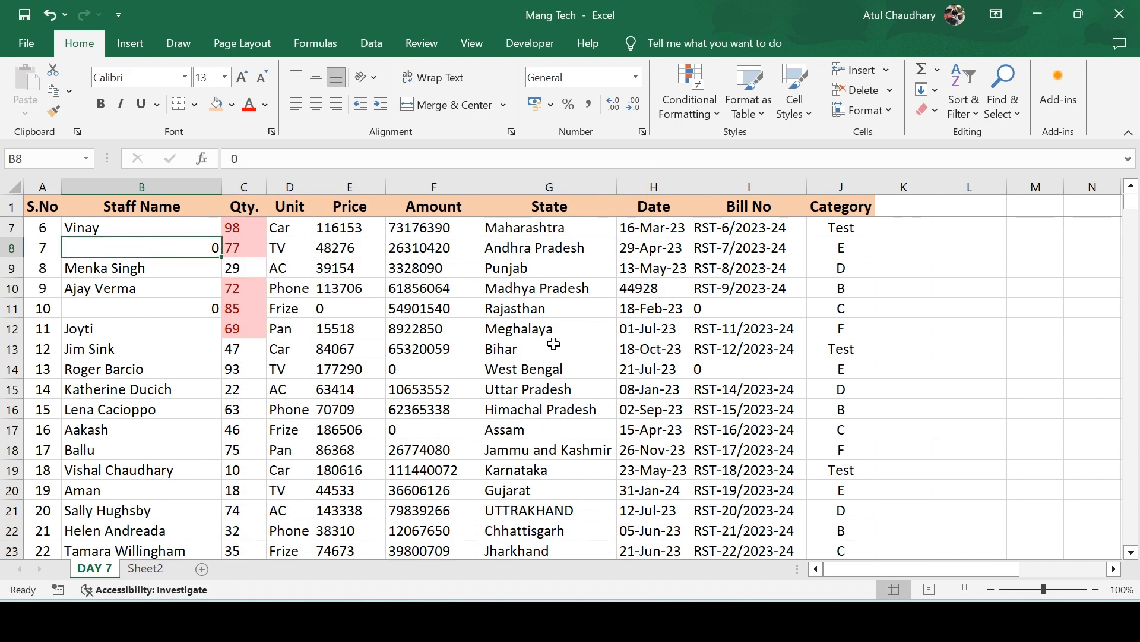
# Select the table around B8 using Go To Special with Current region, and clear the selection after viewing it.
pyautogui.hotkey('ctrl', 'g')
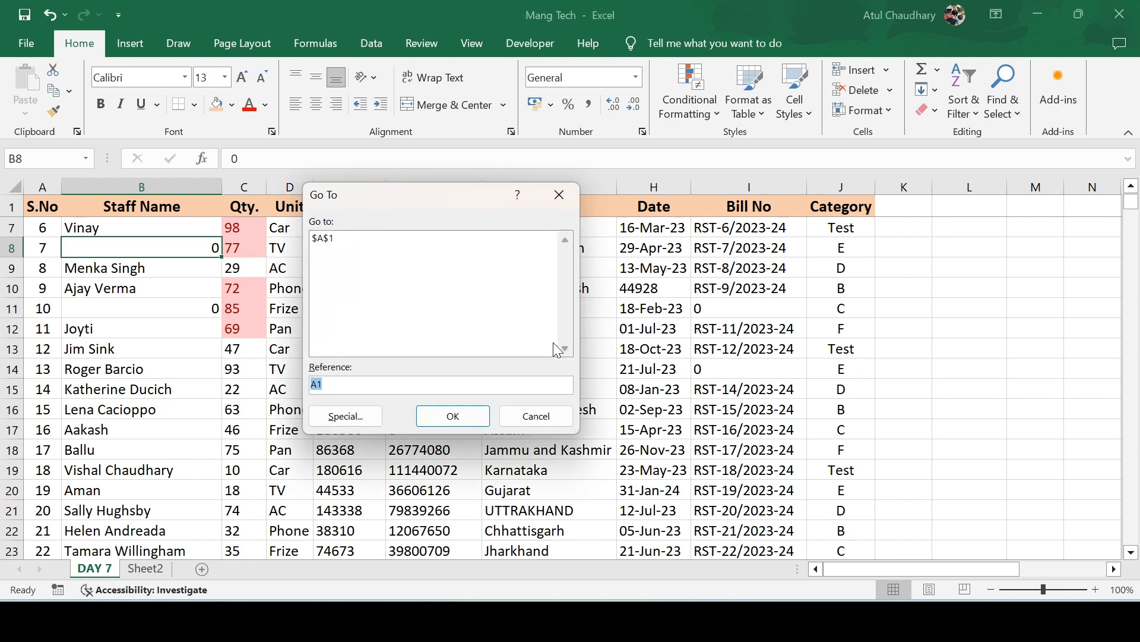
pyautogui.click(352, 417)
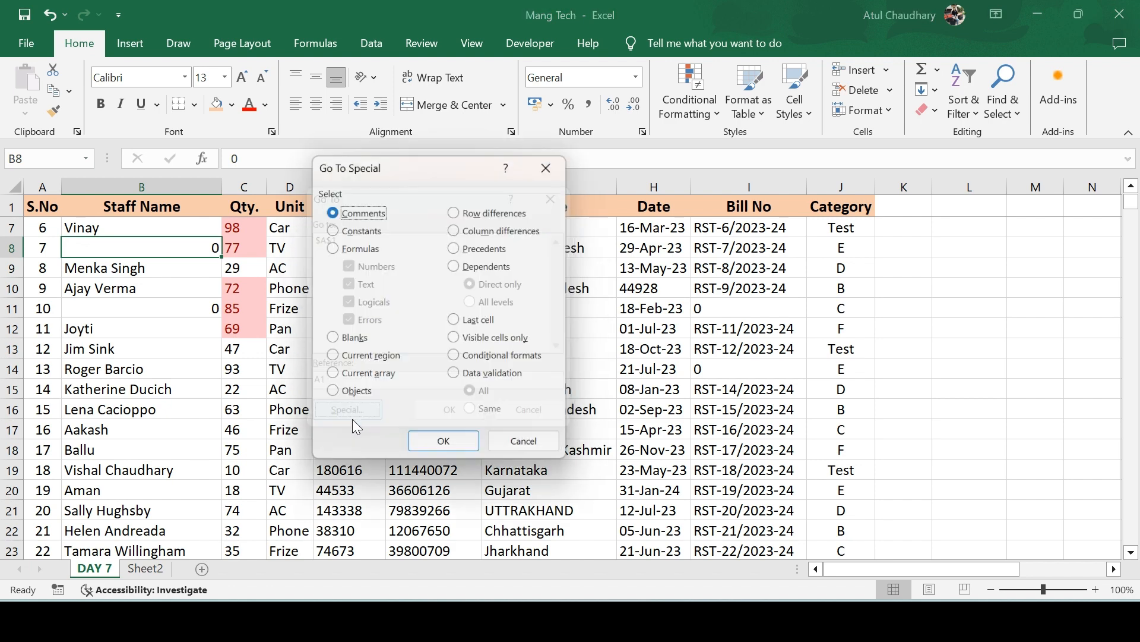
pyautogui.click(331, 358)
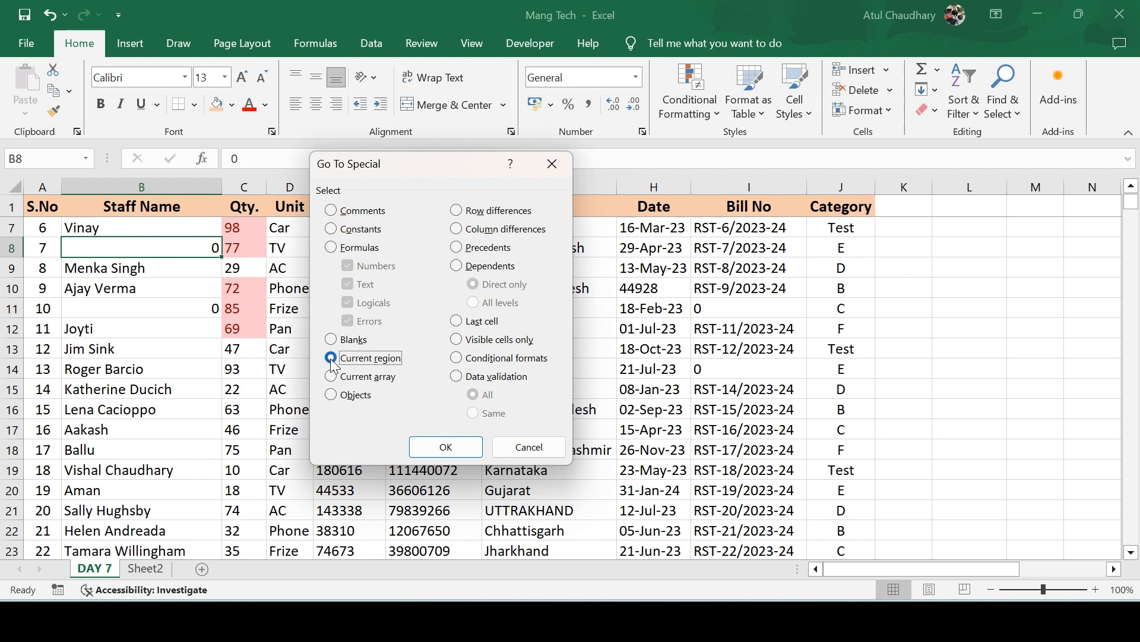
pyautogui.click(440, 447)
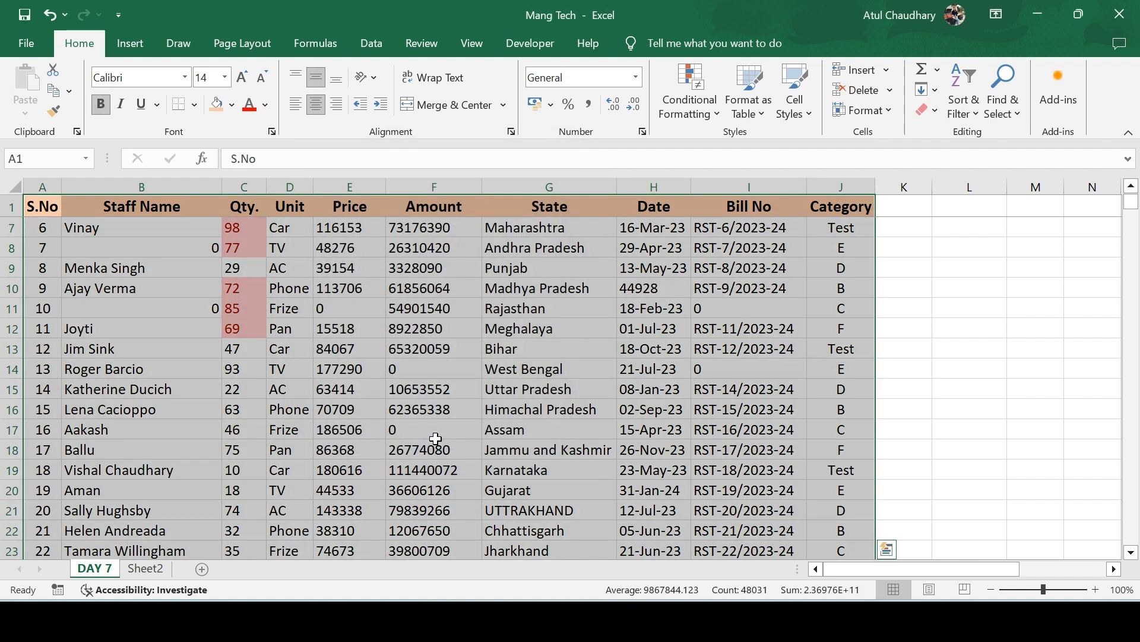
pyautogui.click(394, 412)
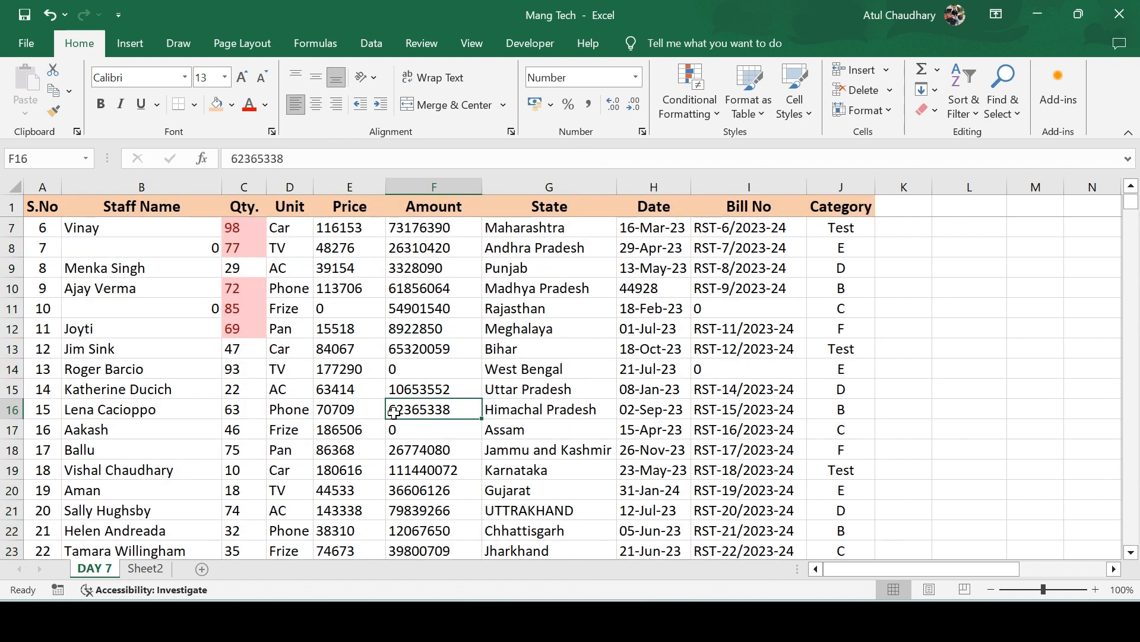
pyautogui.hotkey('ctrl', 'g')
pyautogui.click(352, 413)
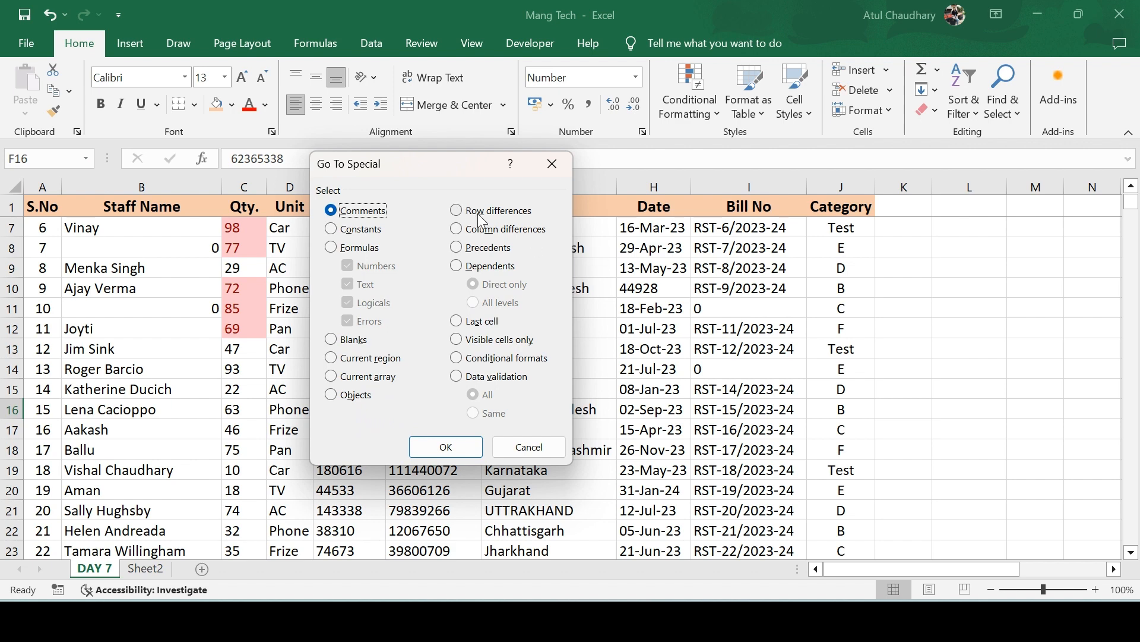
pyautogui.click(557, 172)
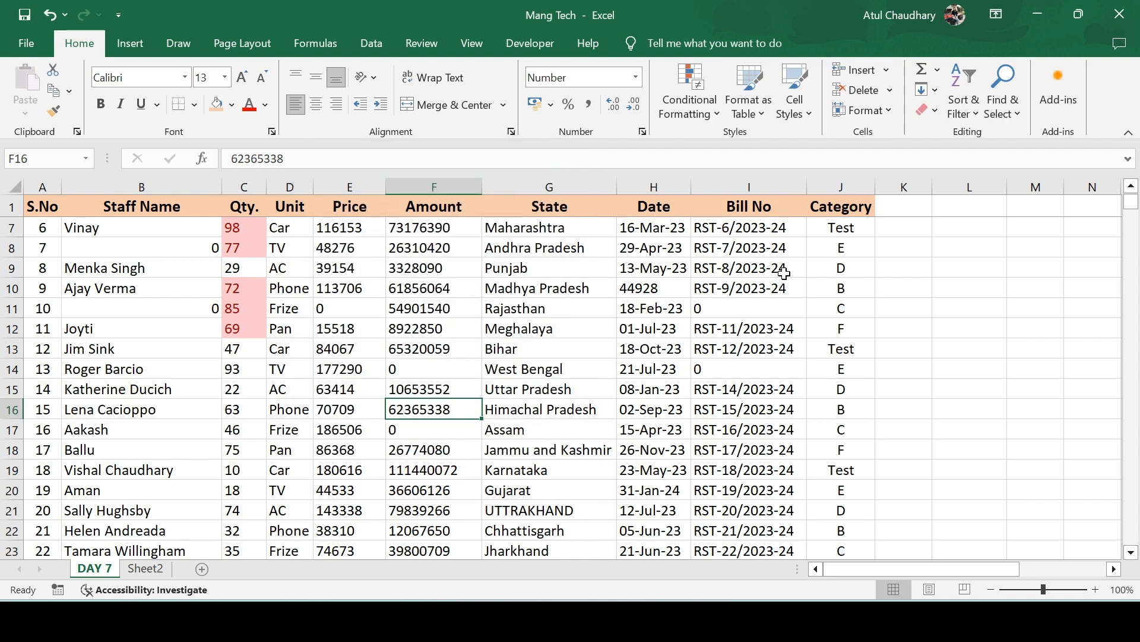
# Switch to Sheet2 and select the row of numbers in C4:F4.
pyautogui.click(145, 568)
pyautogui.click(204, 277)
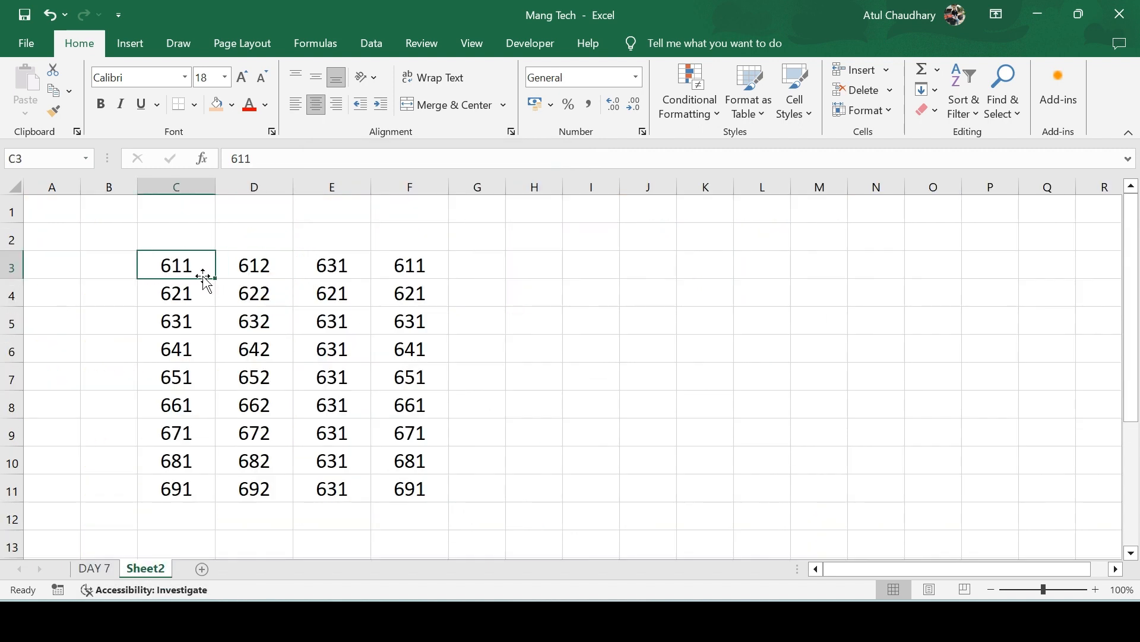
pyautogui.press('Down')
pyautogui.hotkey('shift', 'Right')
pyautogui.hotkey('shift', 'Right')
pyautogui.hotkey('shift', 'Right')
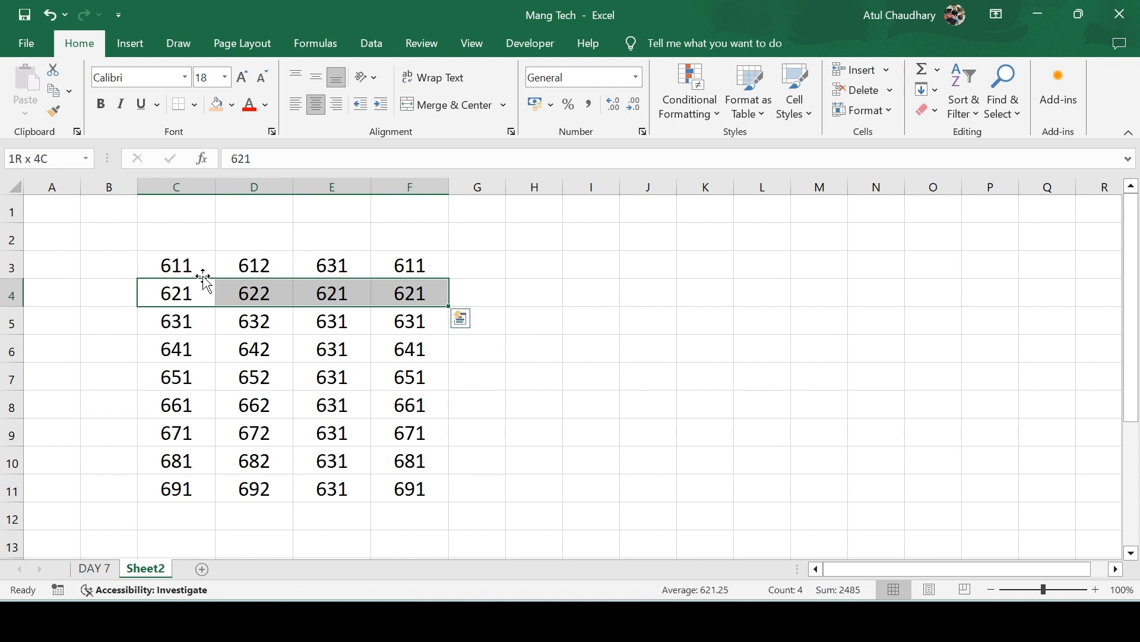
pyautogui.hotkey('ctrl', 'q')
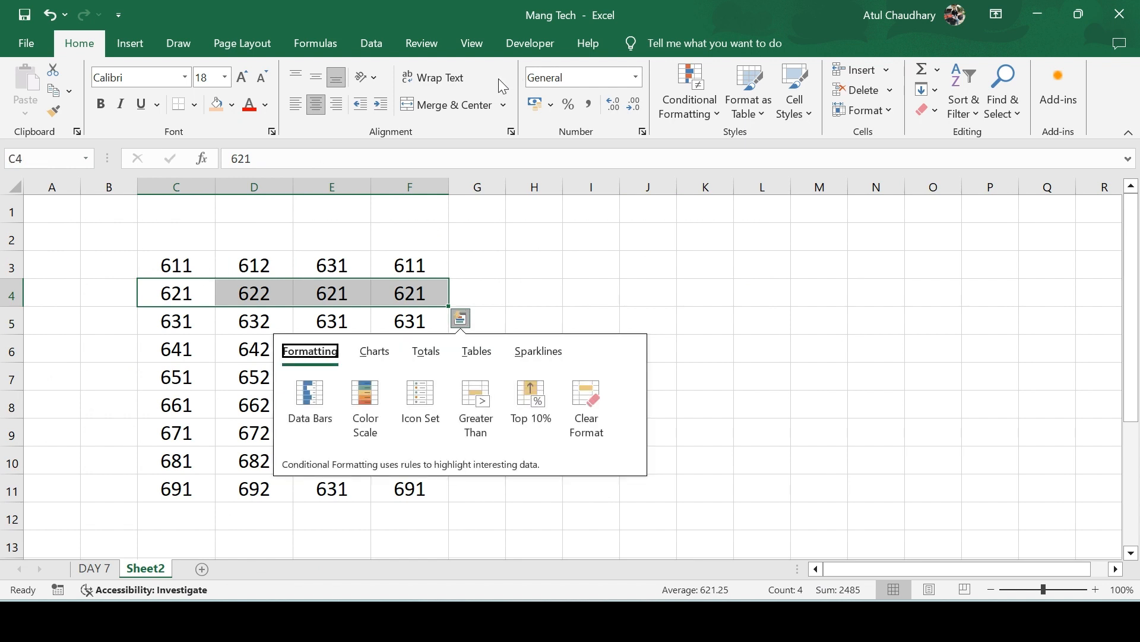
pyautogui.press('Escape')
# Select the differing cell in C4:F4 using Go To Special with Row differences and fill it light orange.
pyautogui.hotkey('ctrl', 'g')
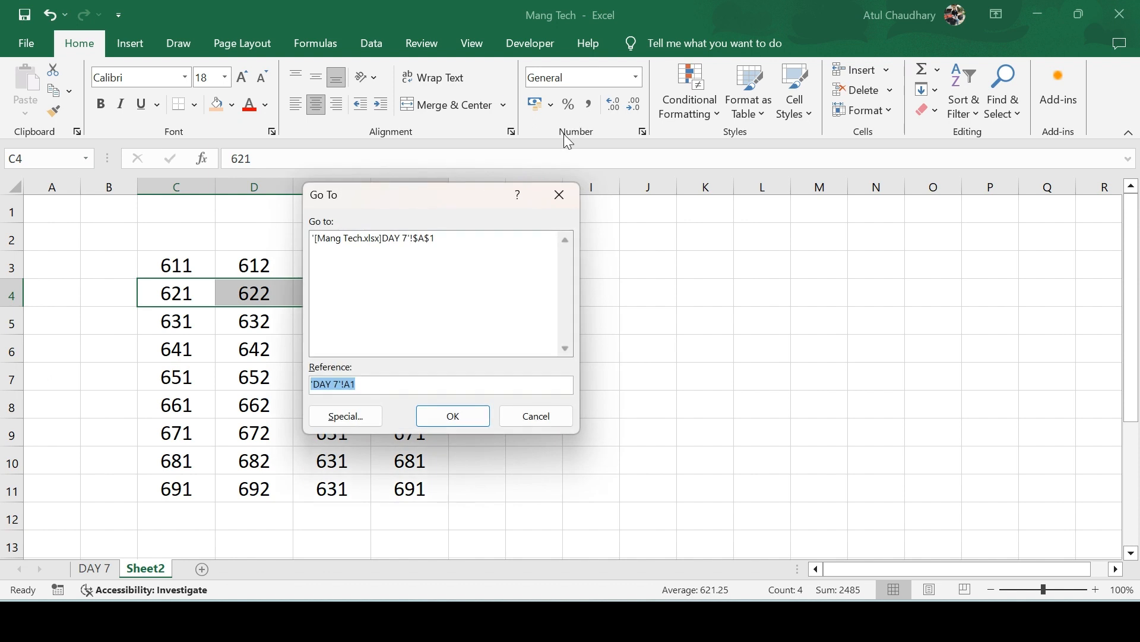
pyautogui.click(351, 418)
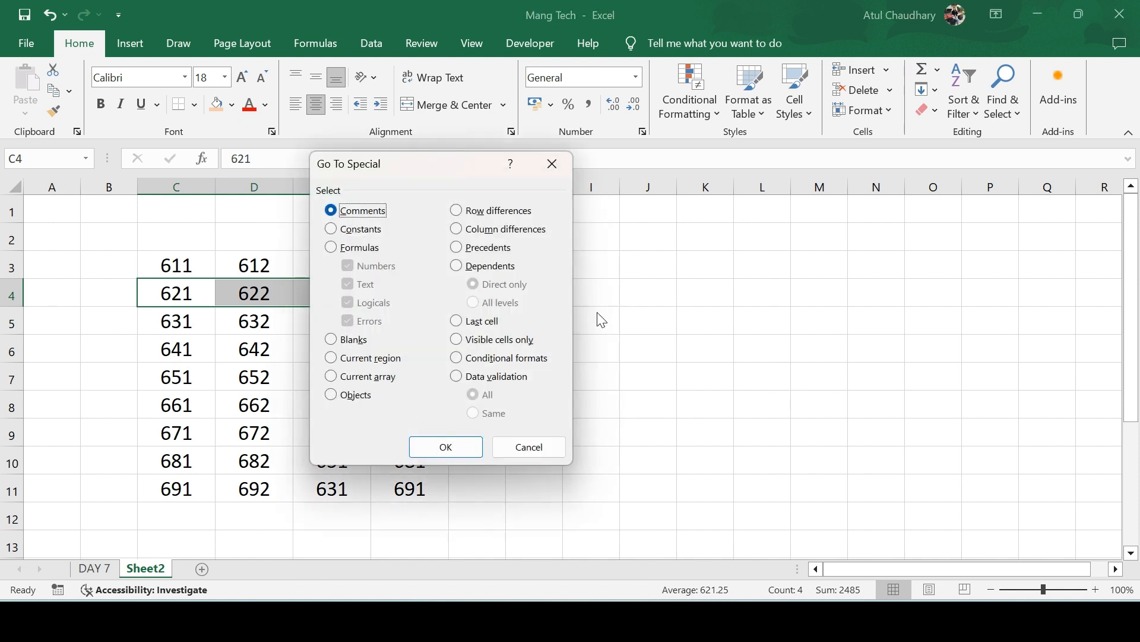
pyautogui.click(457, 210)
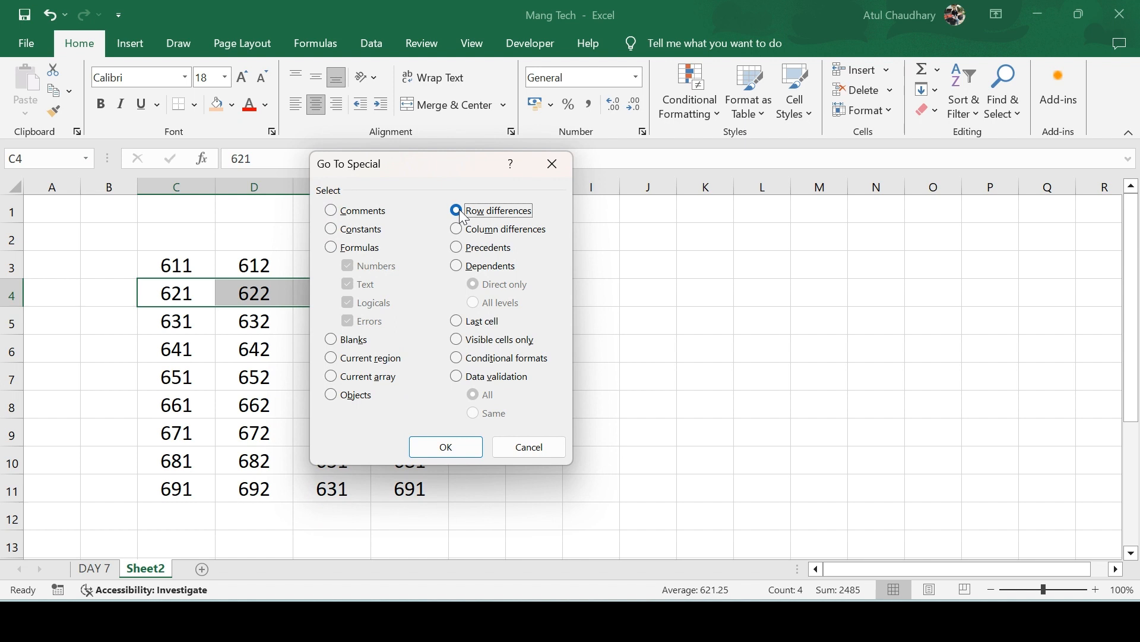
pyautogui.click(447, 446)
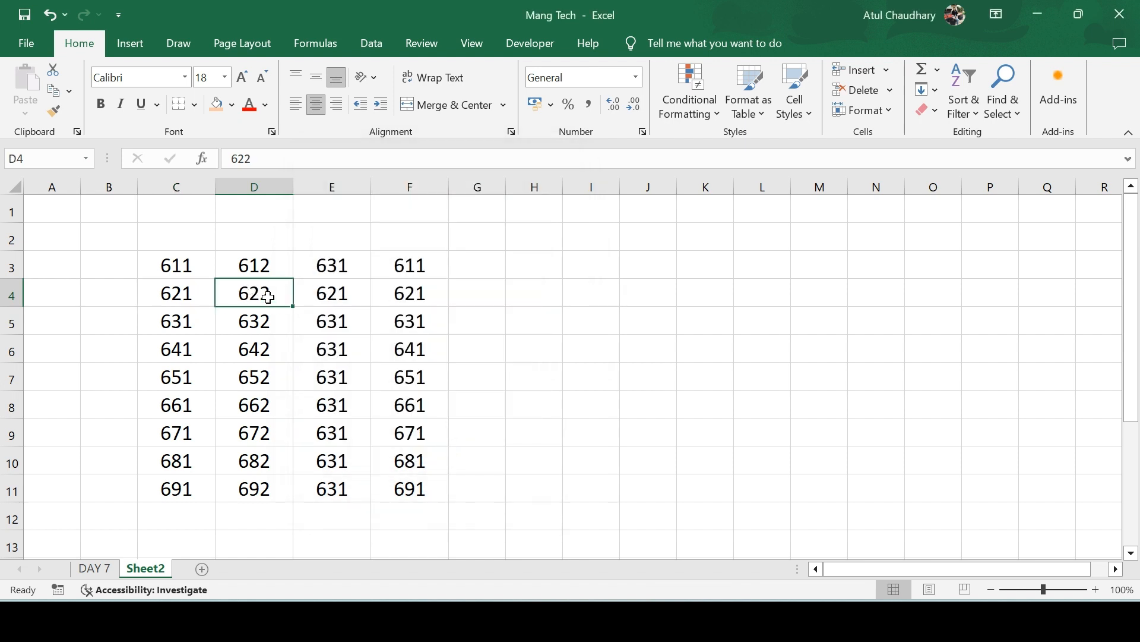
pyautogui.click(217, 105)
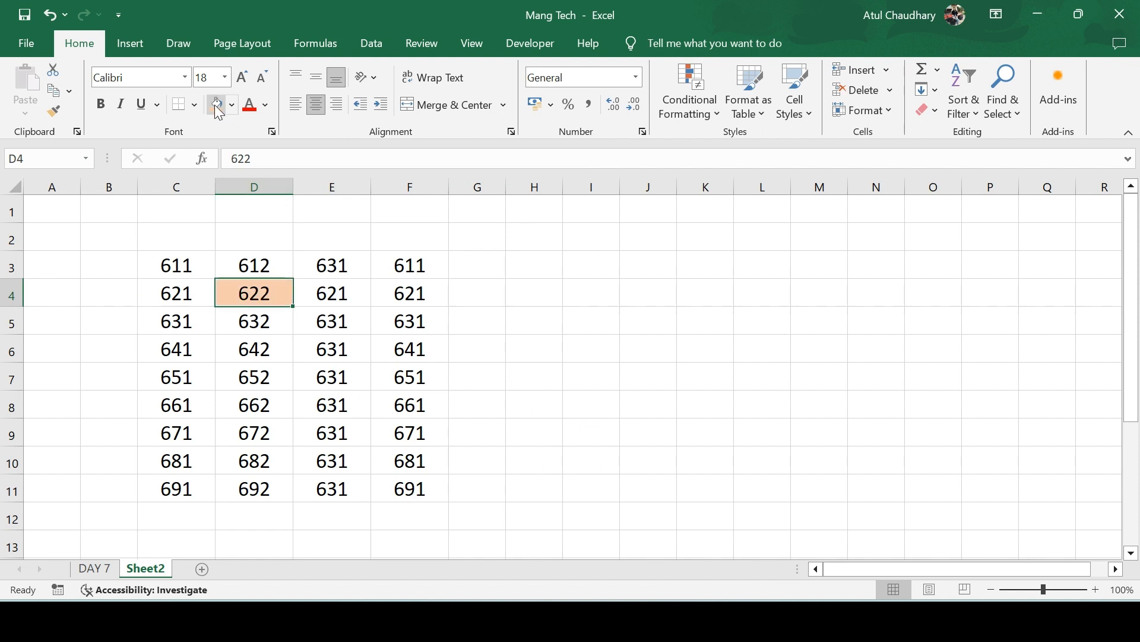
# Compare the values in row 4 of the number grid with the orange cell D4.
pyautogui.click(171, 294)
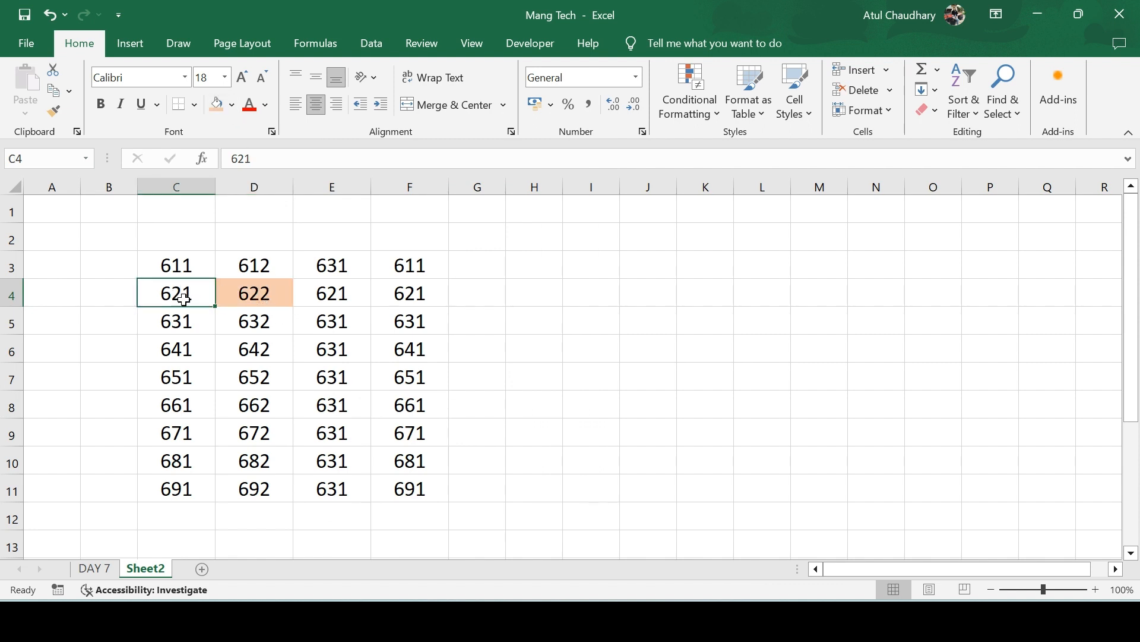
pyautogui.click(323, 296)
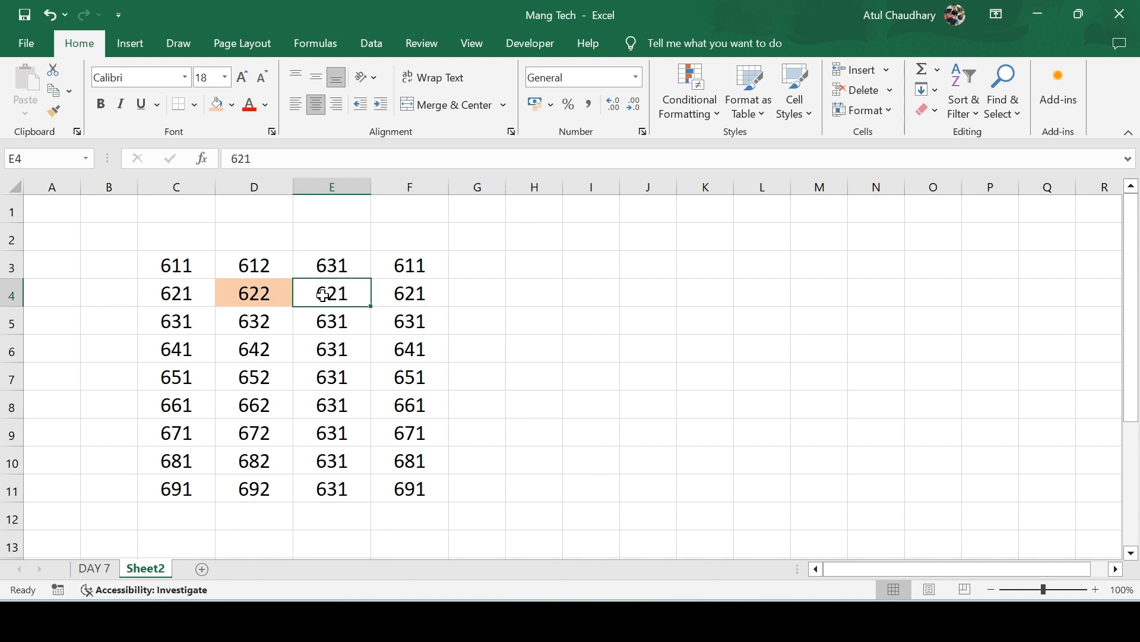
pyautogui.click(439, 300)
pyautogui.click(249, 297)
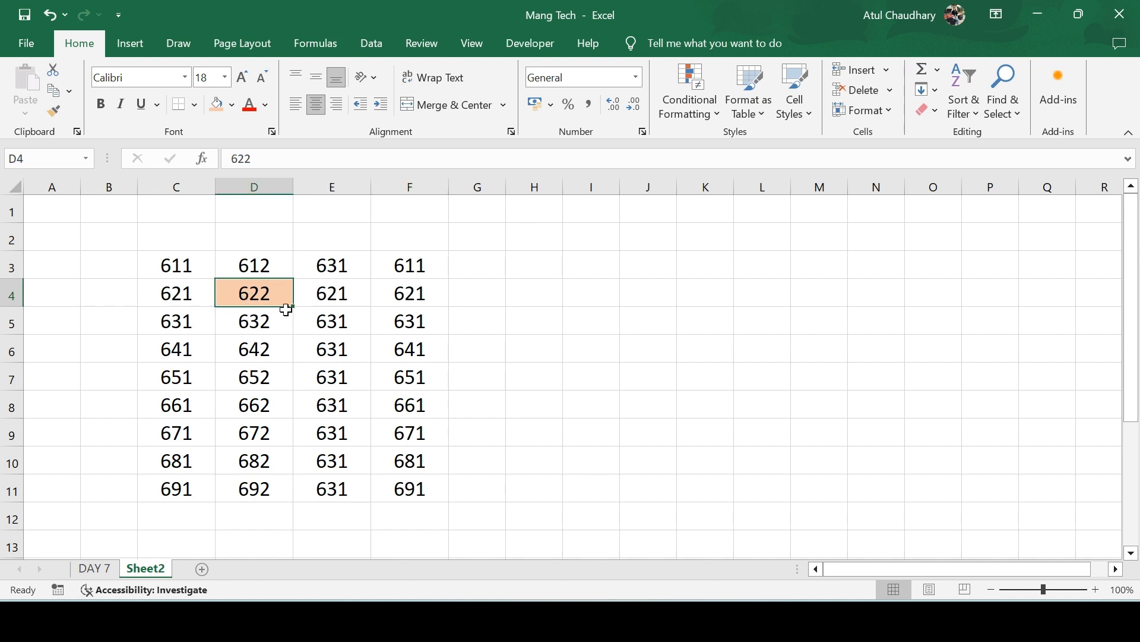
# Select the differing cell in E3:E11 using Go To Special with Column differences, fill it light orange, and compare it with the rest of the column.
pyautogui.click(335, 267)
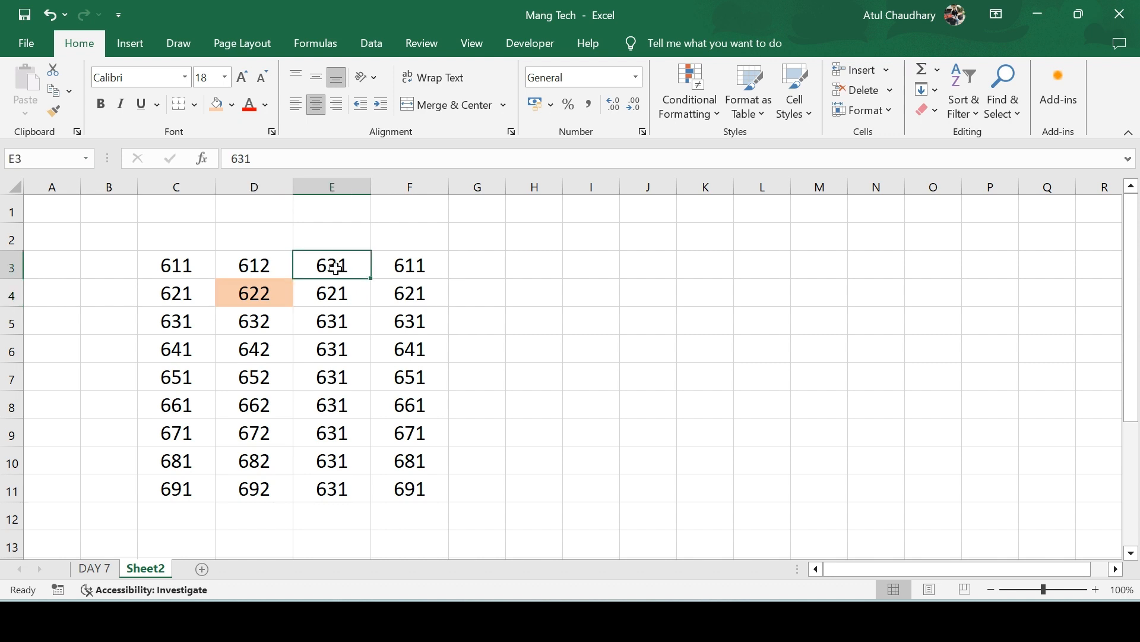
pyautogui.hotkey('ctrl', 'shift', 'Down')
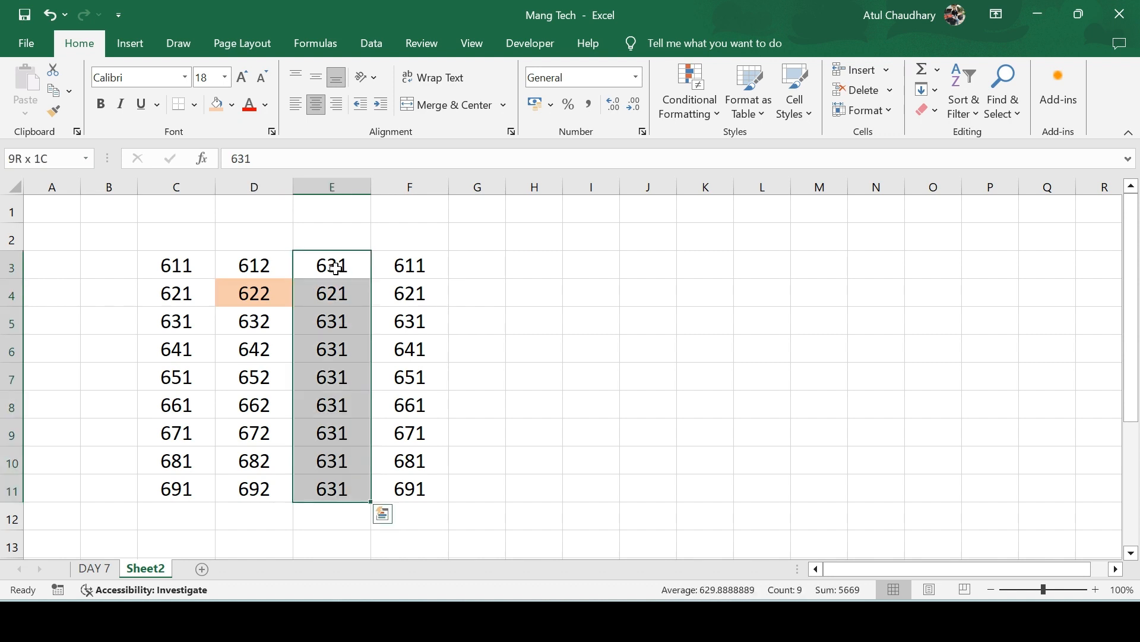
pyautogui.click(1011, 113)
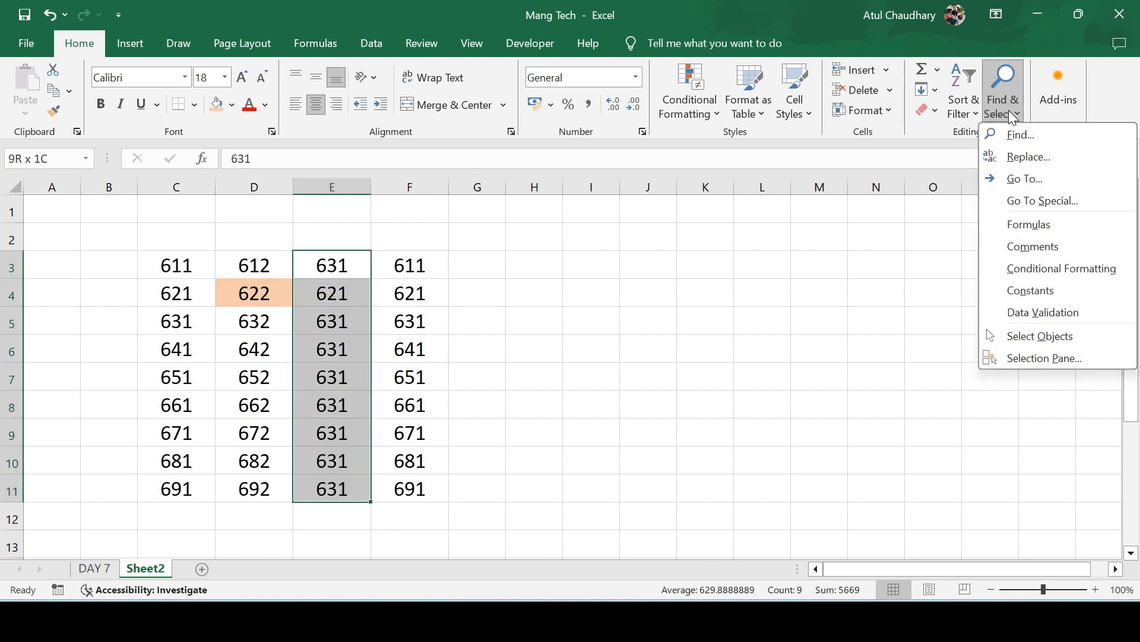
pyautogui.click(1036, 201)
pyautogui.click(457, 229)
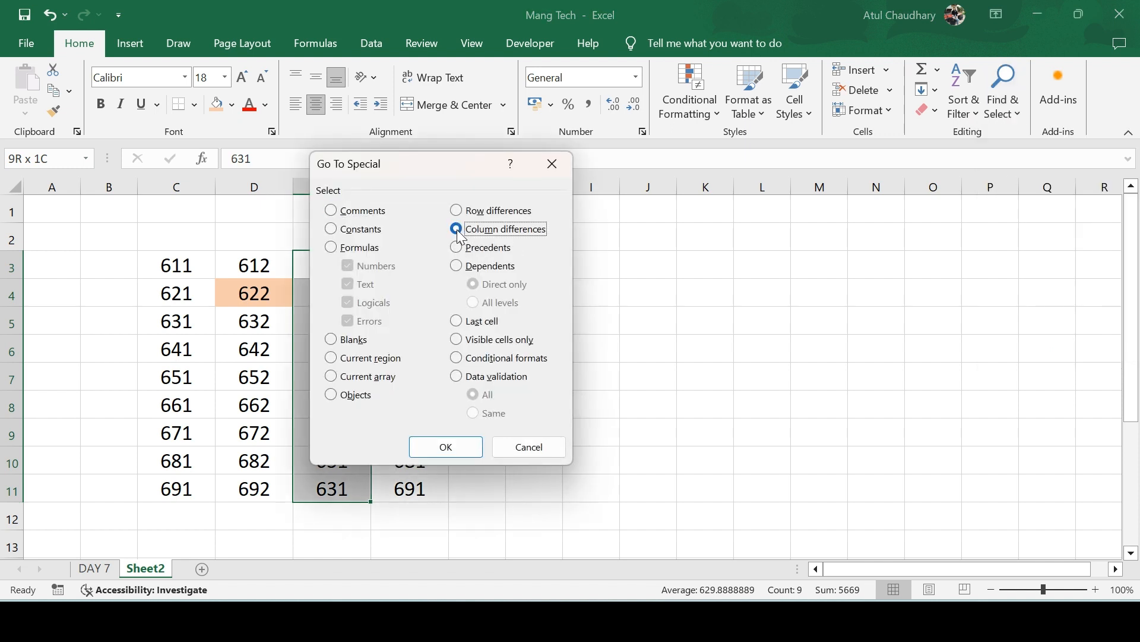
pyautogui.click(450, 445)
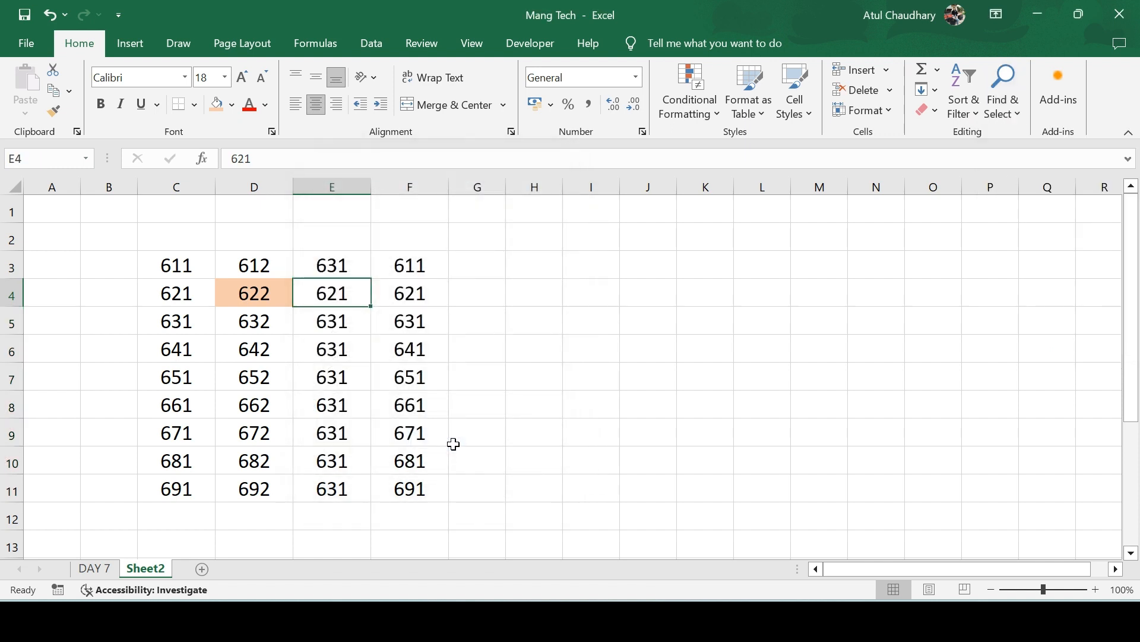
pyautogui.click(218, 106)
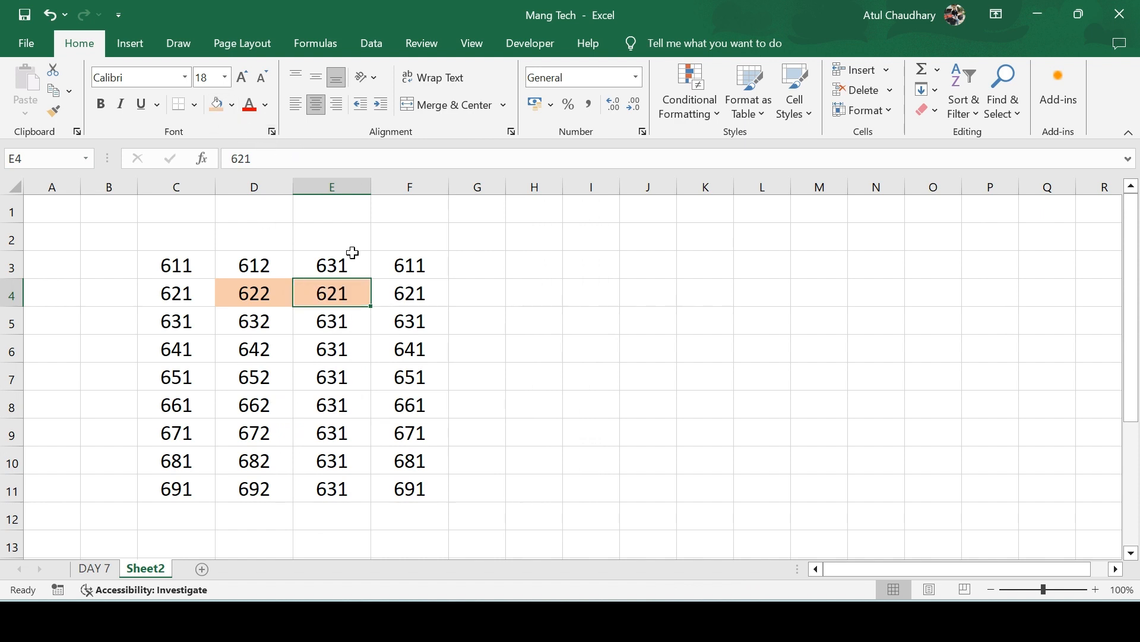
pyautogui.moveTo(352, 265); pyautogui.dragTo(354, 483)
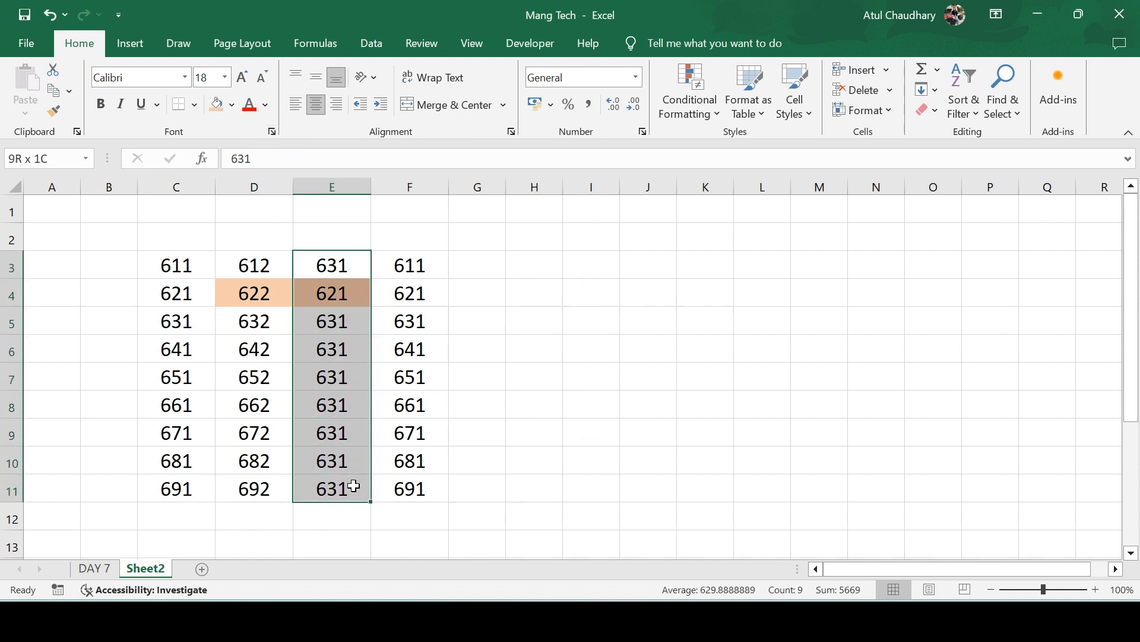
pyautogui.click(336, 297)
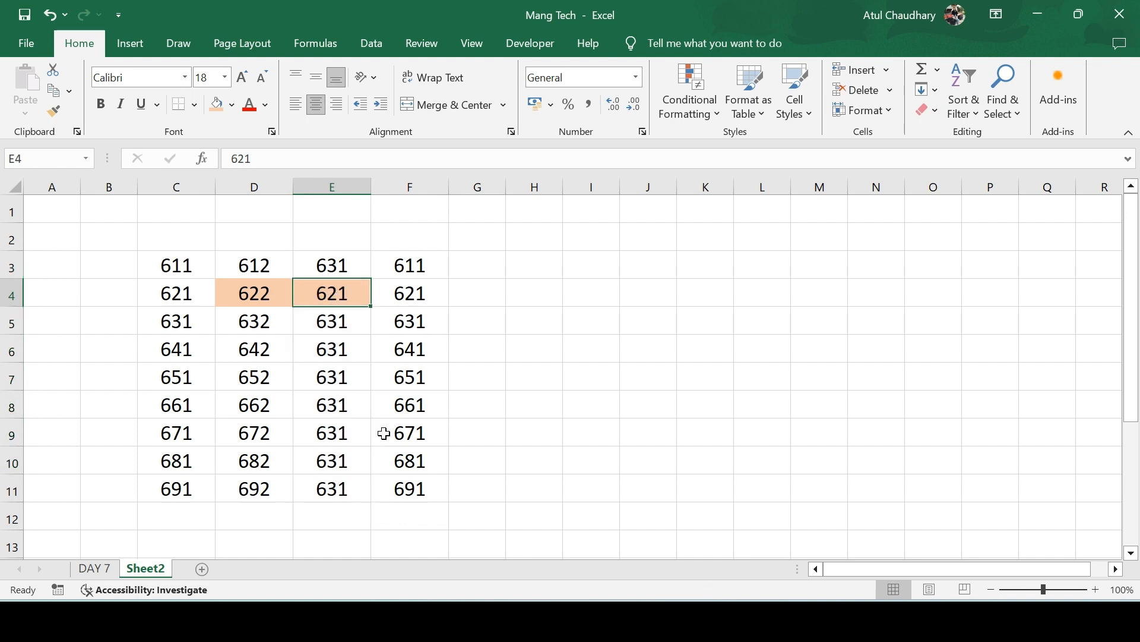
# Switch to the DAY 7 sheet and view the Go To Special options without applying any.
pyautogui.click(95, 569)
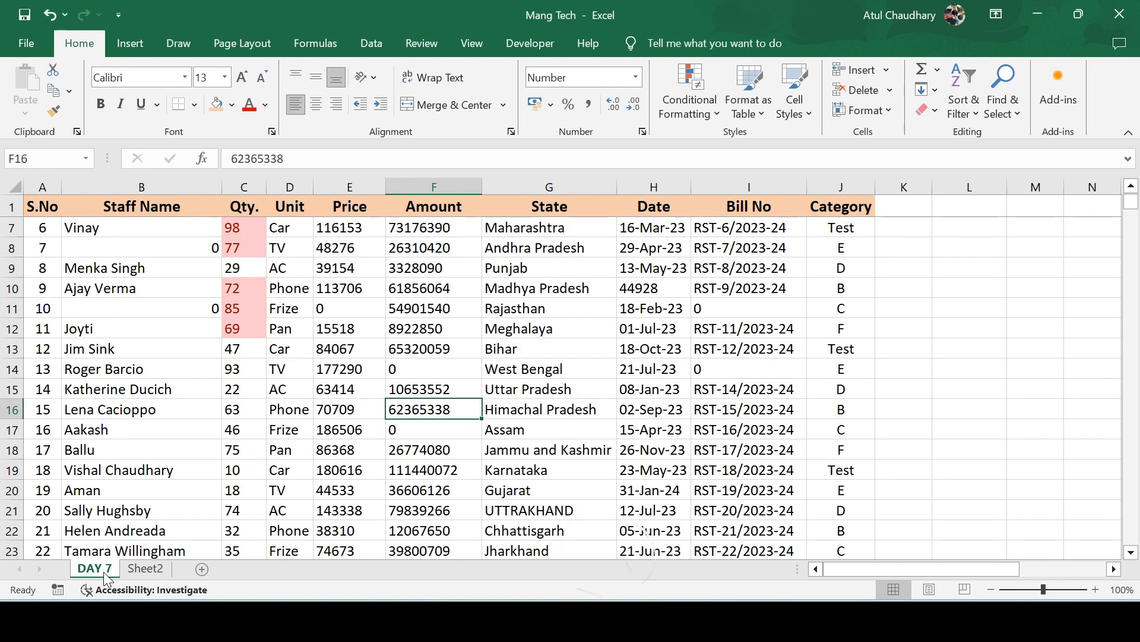
pyautogui.hotkey('ctrl', 'g')
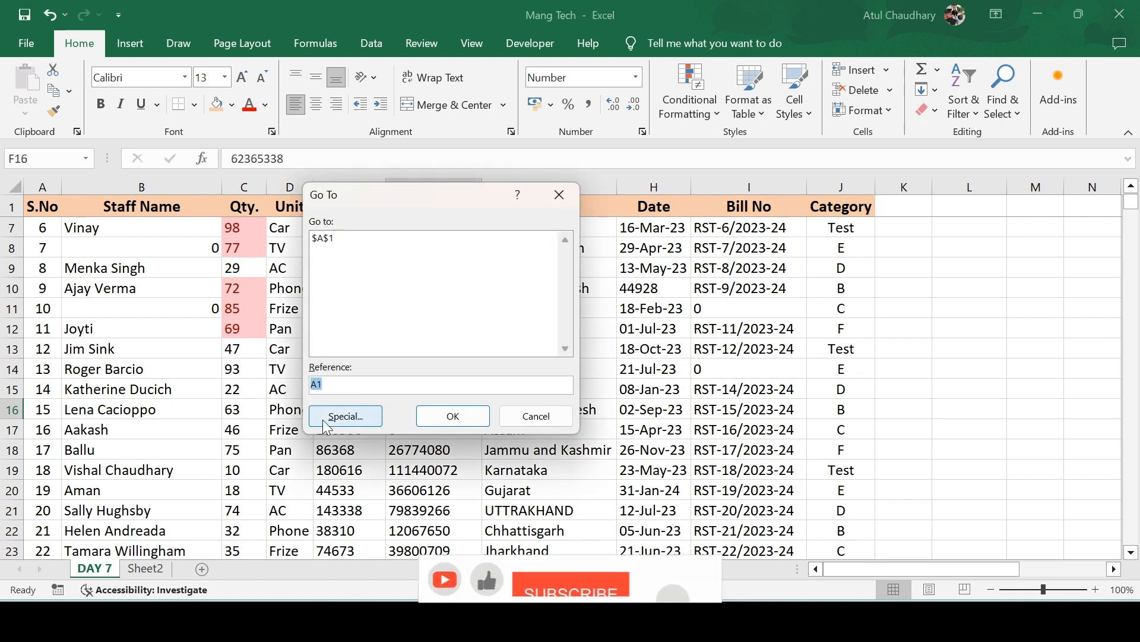
pyautogui.click(346, 416)
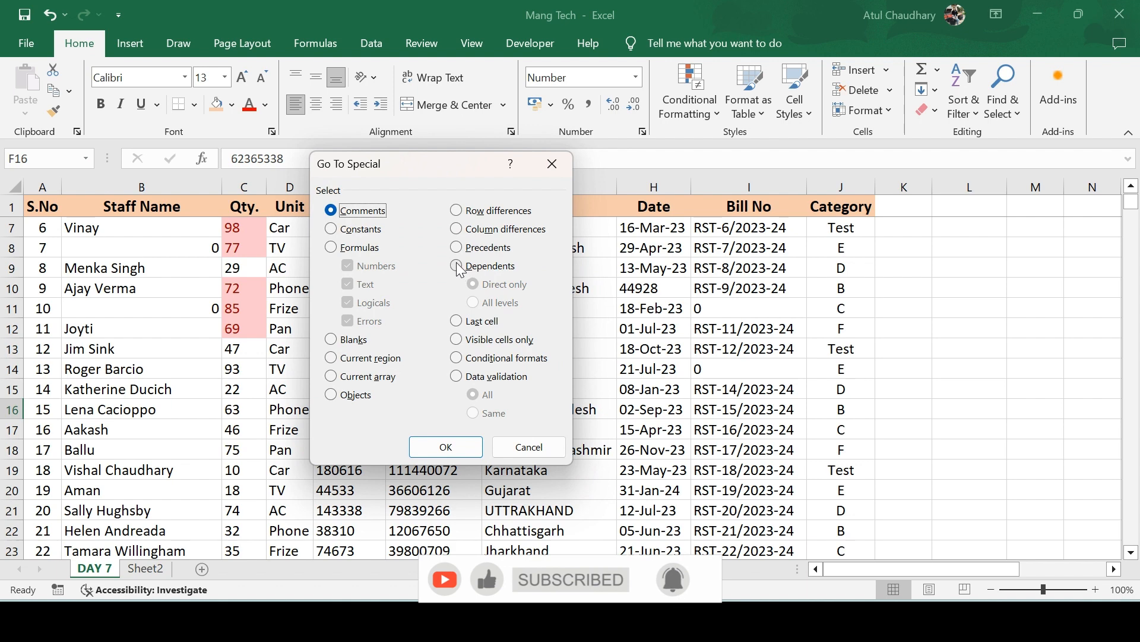
pyautogui.click(556, 162)
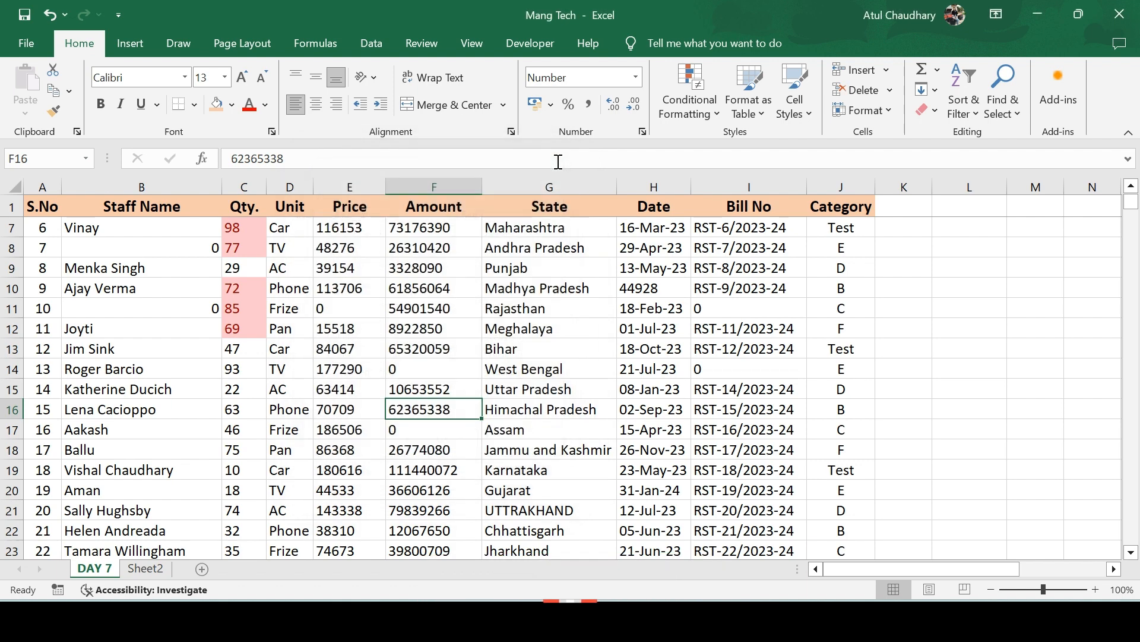
# Go to the number table starting at column R and select its yellow row totals in W4:W9.
pyautogui.click(615, 368)
pyautogui.press('Right')
pyautogui.press('Right')
pyautogui.press('Right')
pyautogui.press('Right')
pyautogui.press('Right')
pyautogui.press('Right')
pyautogui.press('Right')
pyautogui.press('Right')
pyautogui.press('Right')
pyautogui.press('Right')
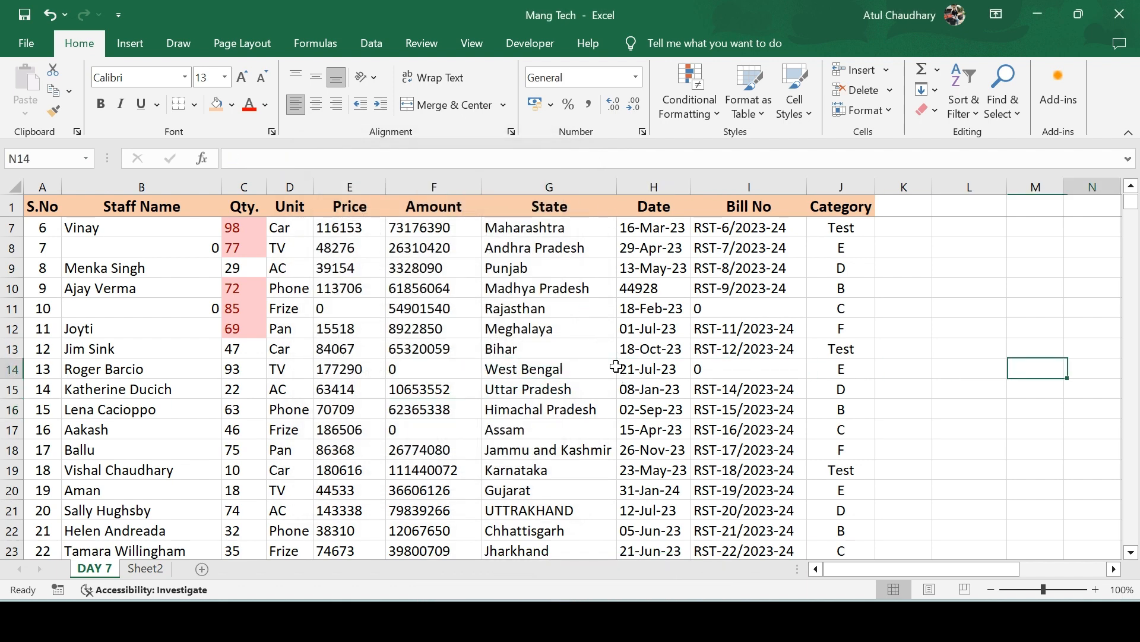
pyautogui.press('Right')
pyautogui.press('Right')
pyautogui.press('Right')
pyautogui.press('Right')
pyautogui.press('Right')
pyautogui.press('Right')
pyautogui.press('Right')
pyautogui.press('Right')
pyautogui.press('Right')
pyautogui.press('Up')
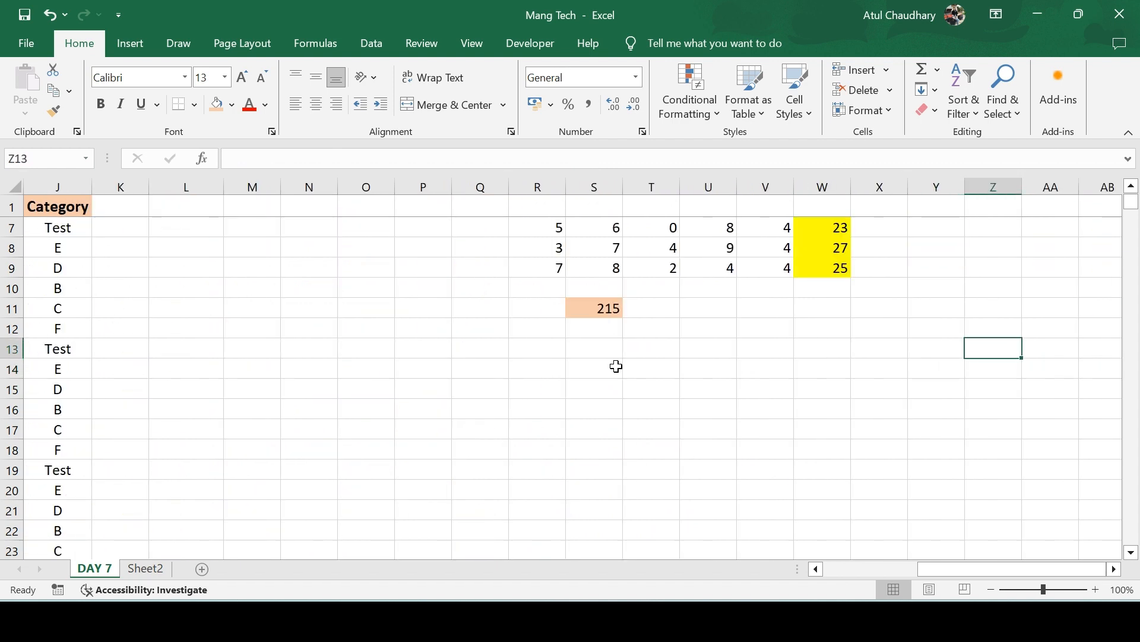
pyautogui.press('Left')
pyautogui.press('Up')
pyautogui.press('Up')
pyautogui.press('Up')
pyautogui.press('Up')
pyautogui.press('Up')
pyautogui.press('Up')
pyautogui.press('Up')
pyautogui.press('Up')
pyautogui.press('Up')
pyautogui.press('Up')
pyautogui.press('Up')
pyautogui.press('Up')
pyautogui.press('Left')
pyautogui.press('Down')
pyautogui.press('Down')
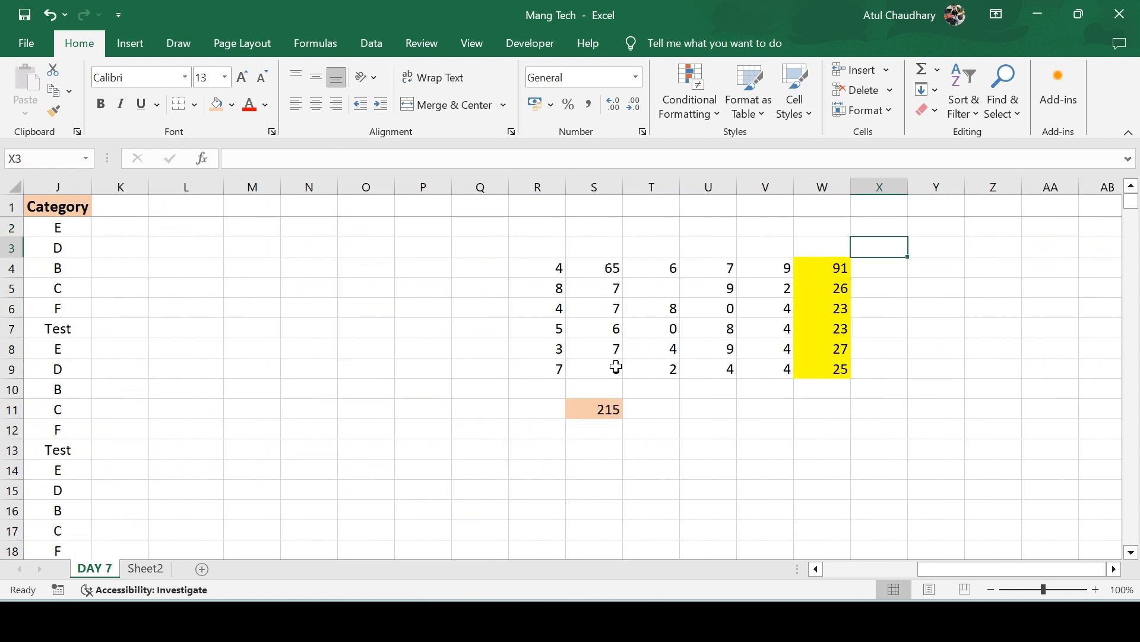
pyautogui.press('Down')
pyautogui.press('Left')
pyautogui.hotkey('ctrl', 'shift', 'Down')
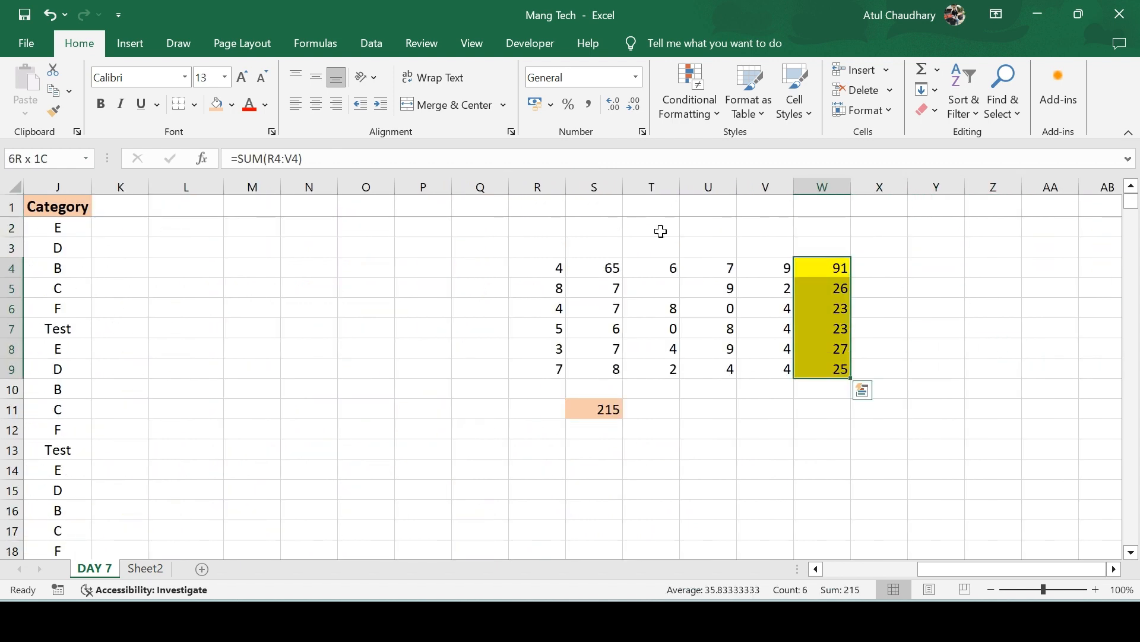
# Inspect the SUM formula in W4 and select the cells R4:V4 that it adds up.
pyautogui.click(827, 265)
pyautogui.press('F2')
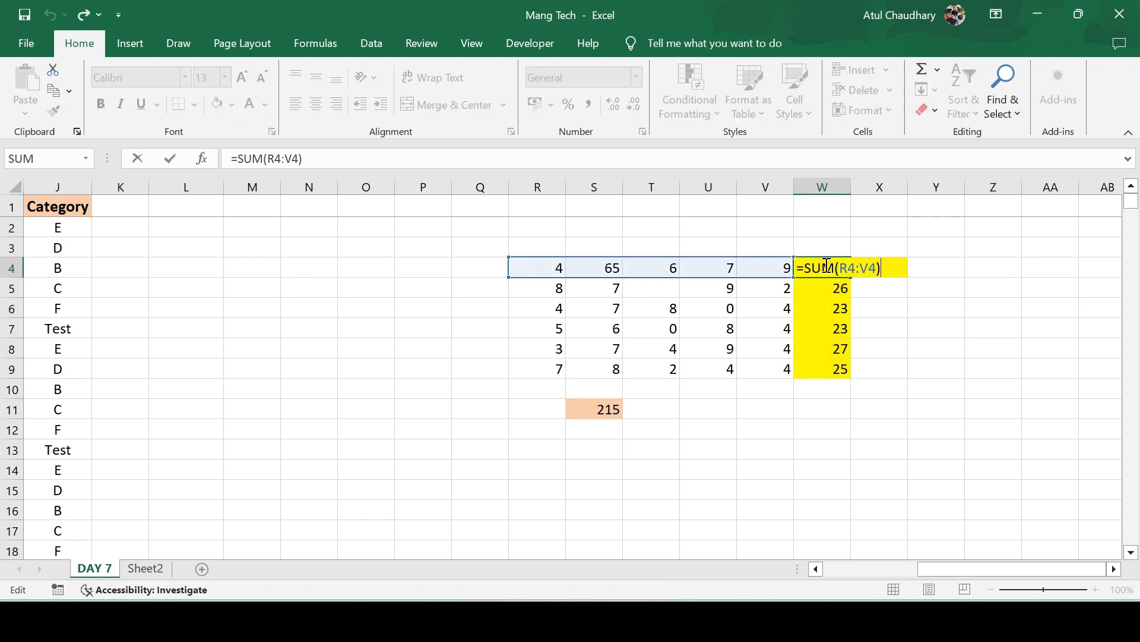
pyautogui.press('Left')
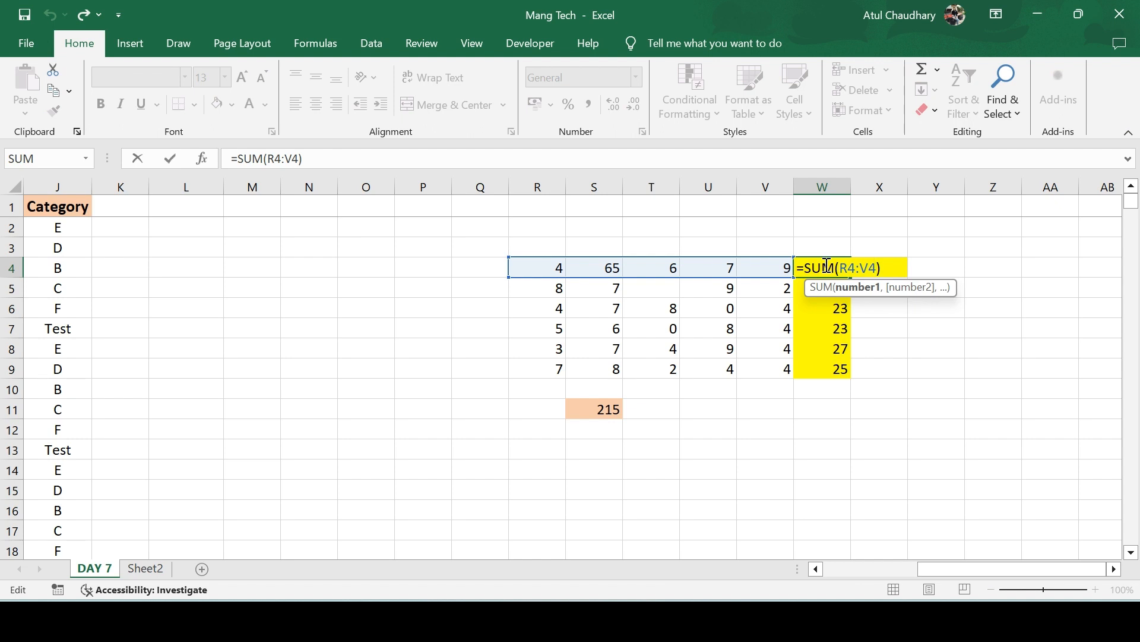
pyautogui.press('Escape')
pyautogui.press('Left')
pyautogui.hotkey('shift', 'Left')
pyautogui.hotkey('shift', 'Left')
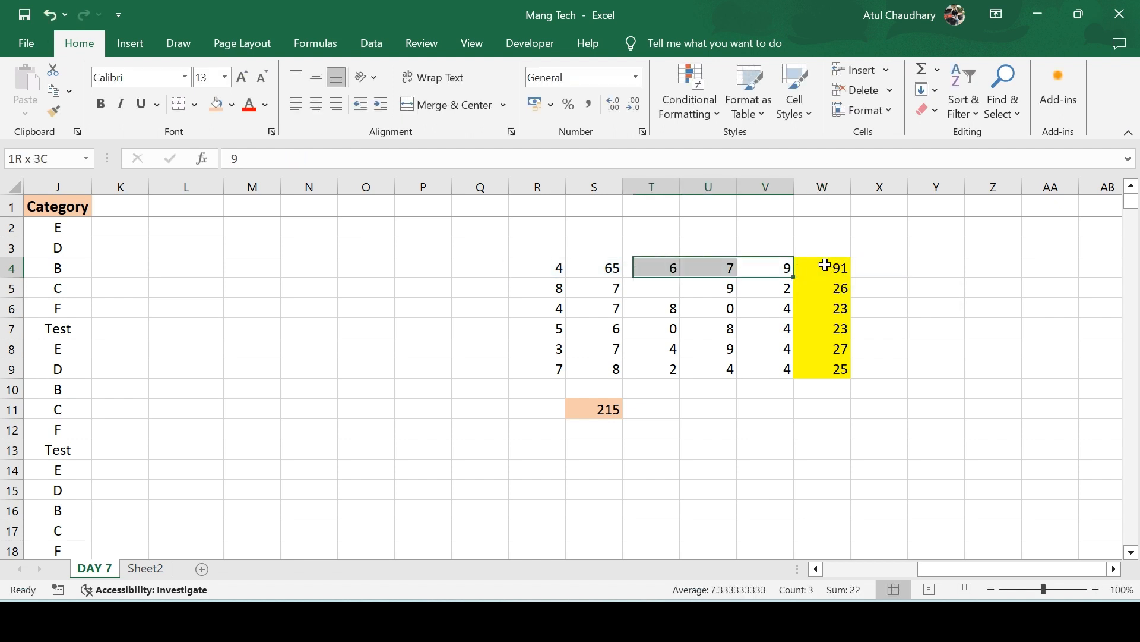
pyautogui.hotkey('shift', 'Left')
pyautogui.hotkey('shift', 'Left')
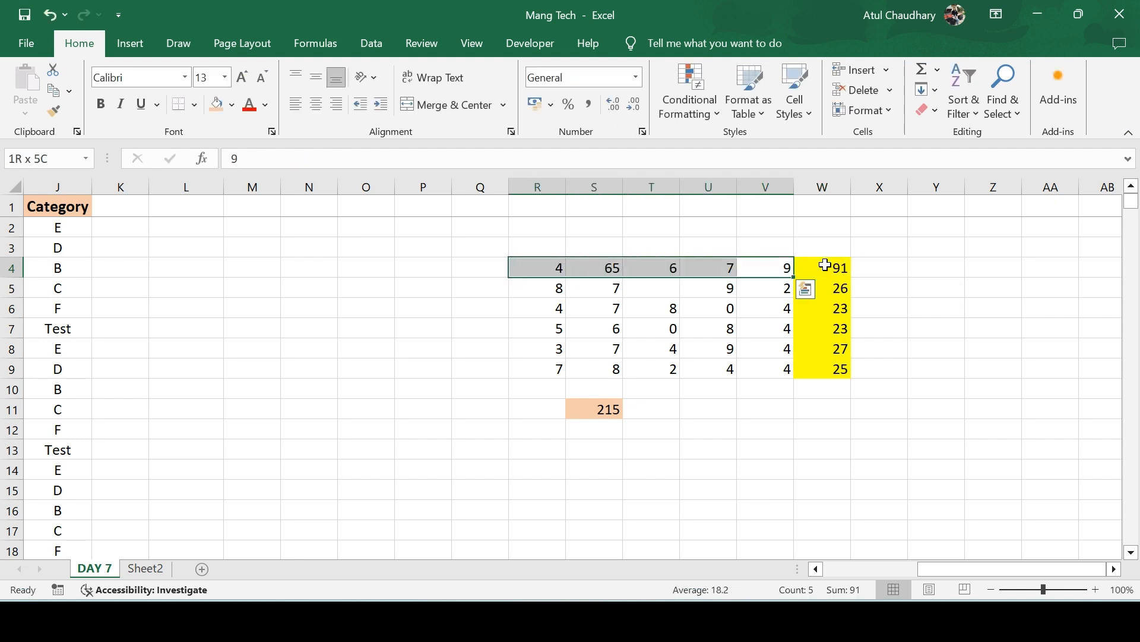
pyautogui.press('Right')
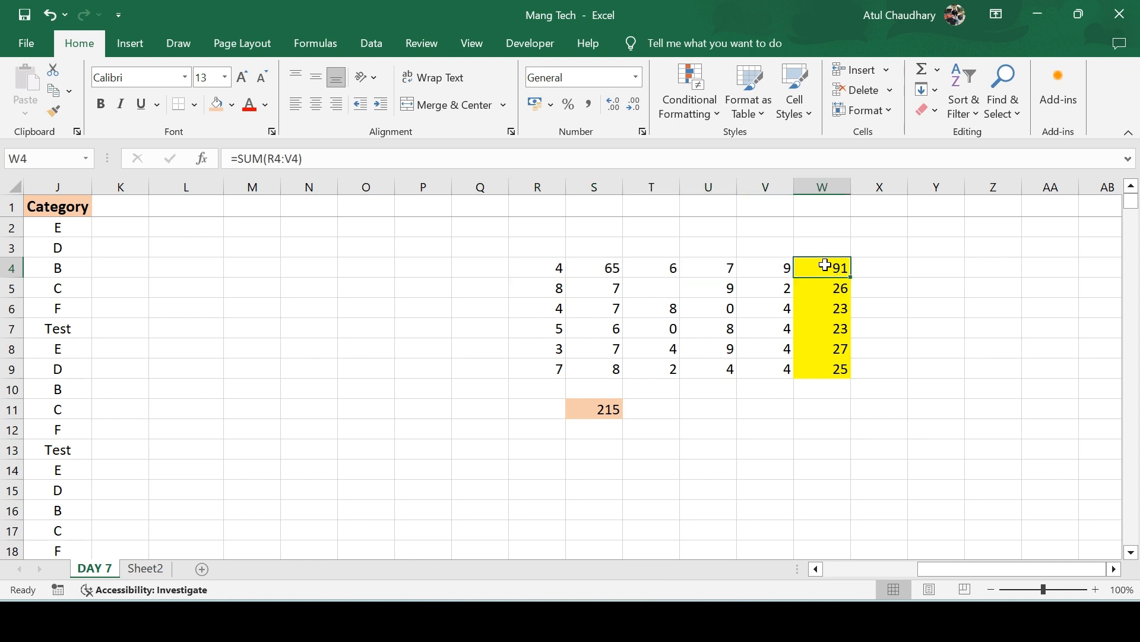
# Inspect the SUM formula in the orange cell S11 and the range W4:W9 it refers to.
pyautogui.press('Left')
pyautogui.press('Down')
pyautogui.press('Down')
pyautogui.press('Down')
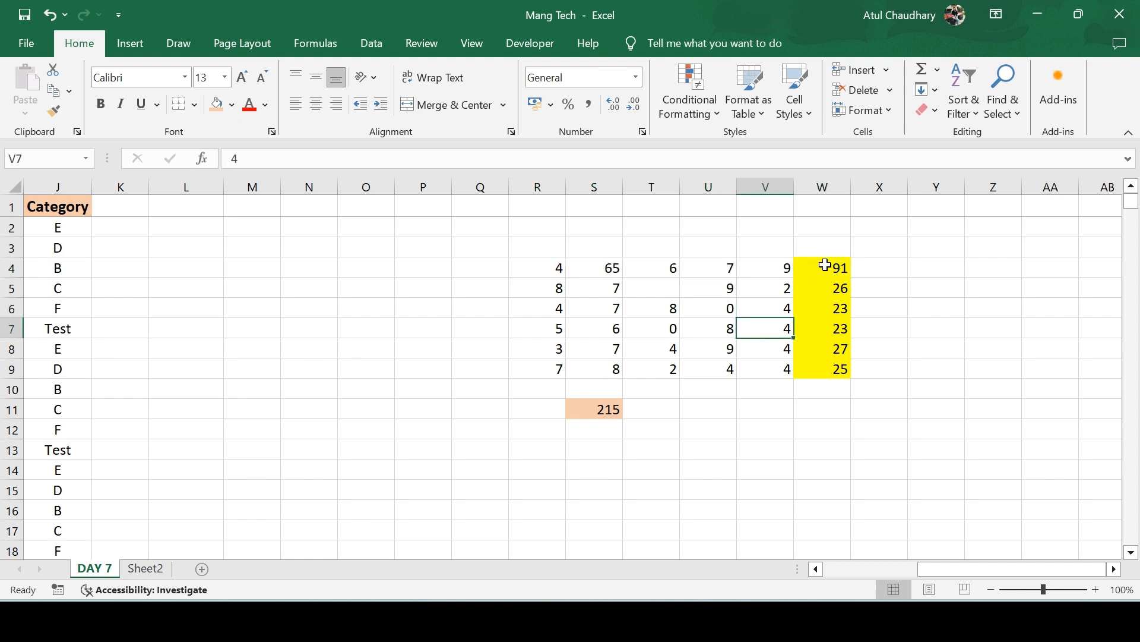
pyautogui.press('Down')
pyautogui.press('Down')
pyautogui.press('Down')
pyautogui.press('Down')
pyautogui.press('Down')
pyautogui.press('Left')
pyautogui.press('Left')
pyautogui.press('Left')
pyautogui.press('Up')
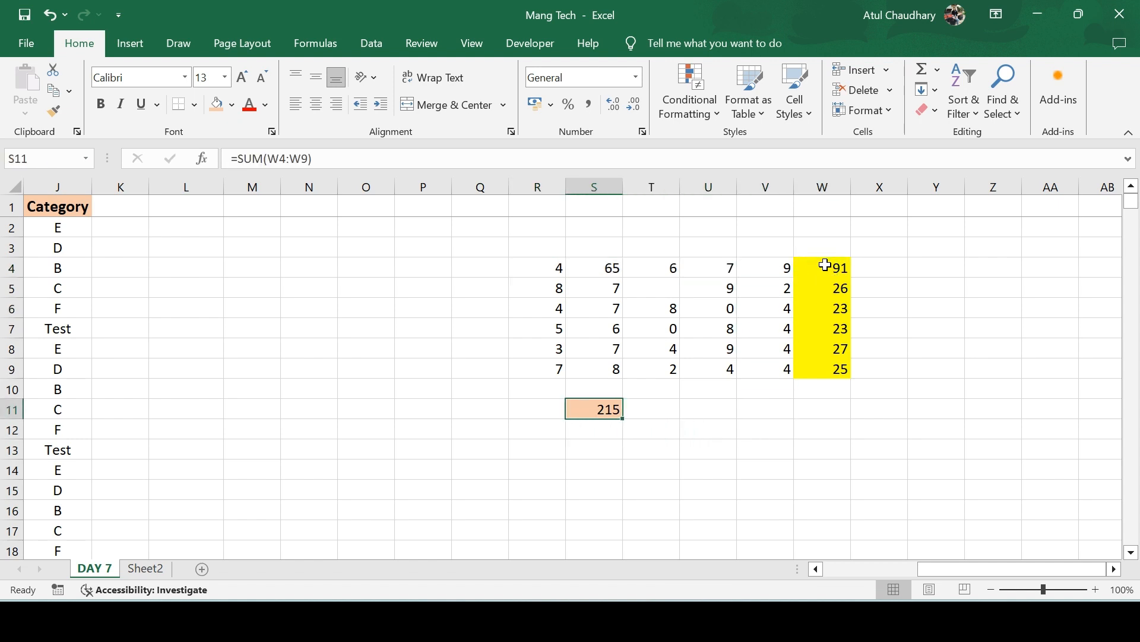
pyautogui.press('F2')
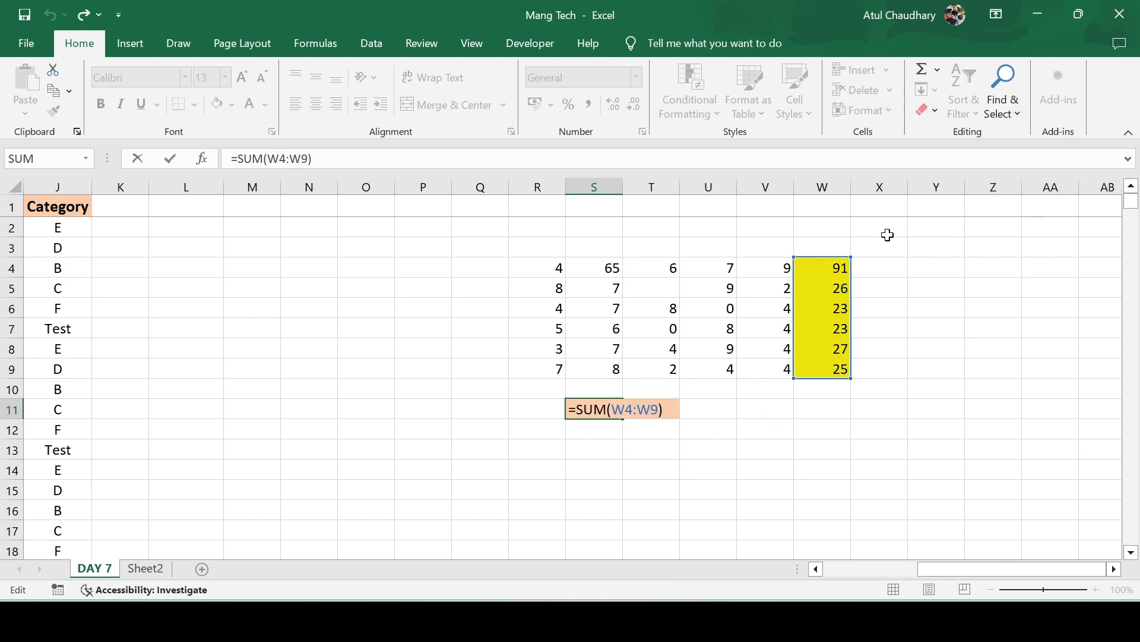
pyautogui.hotkey('ctrl', 'Return')
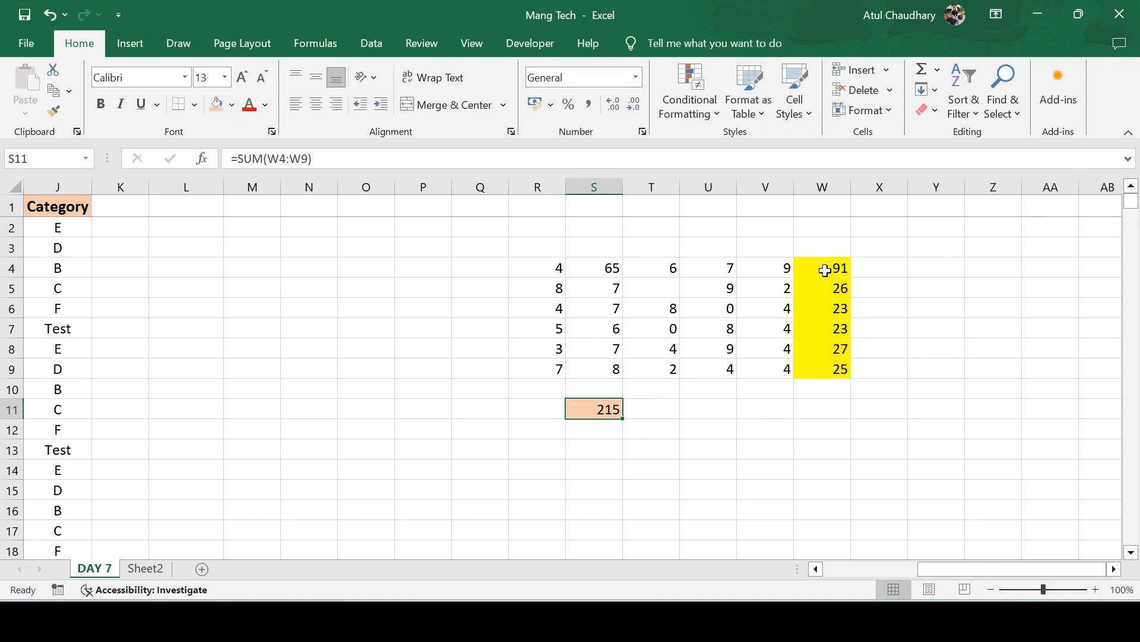
# Trace the precedents of S11 with arrows, and try to trace its dependents.
pyautogui.click(378, 43)
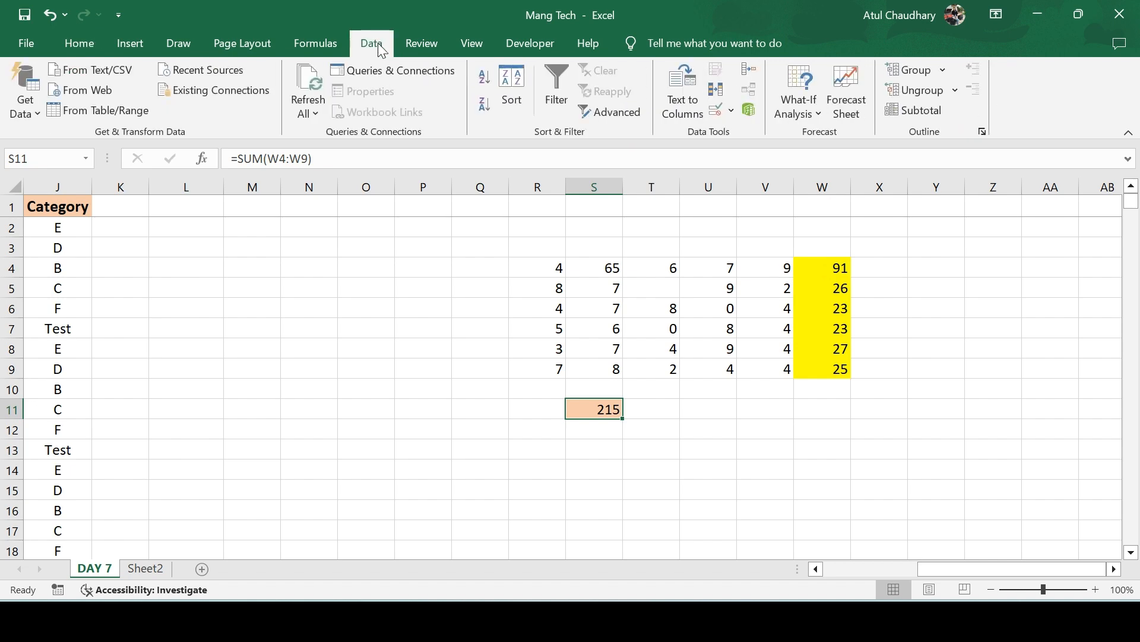
pyautogui.click(322, 44)
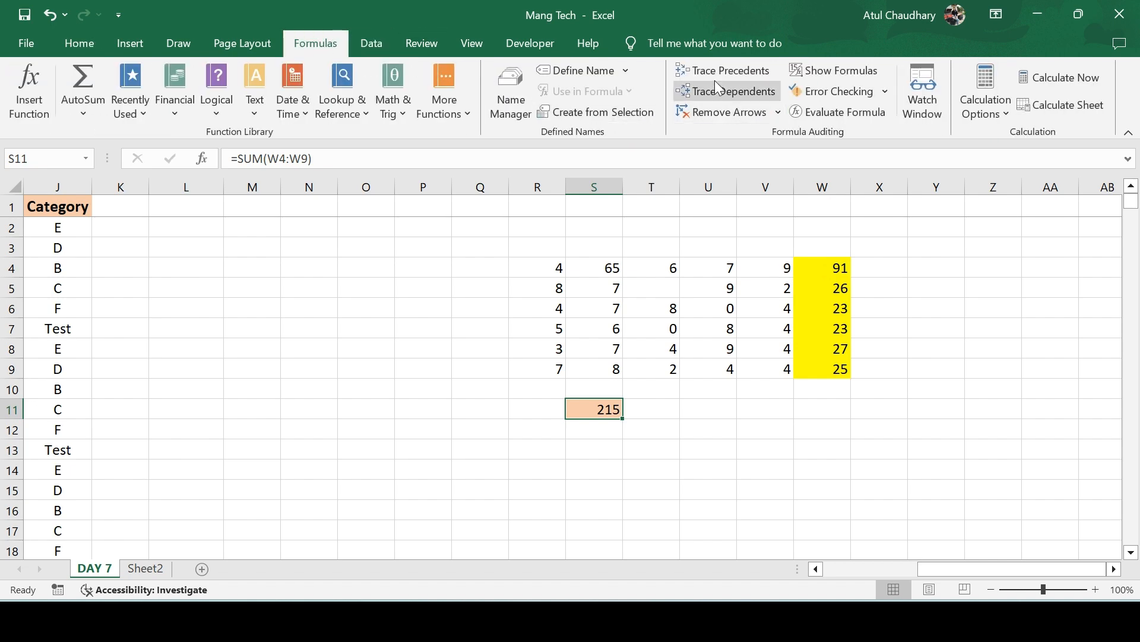
pyautogui.click(711, 72)
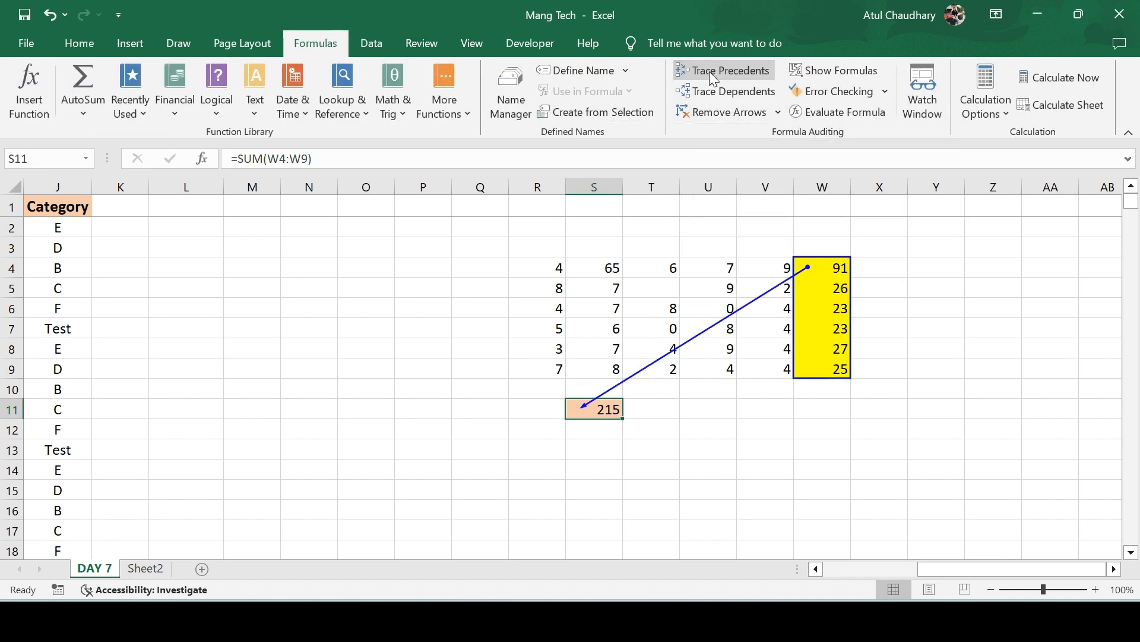
pyautogui.click(714, 91)
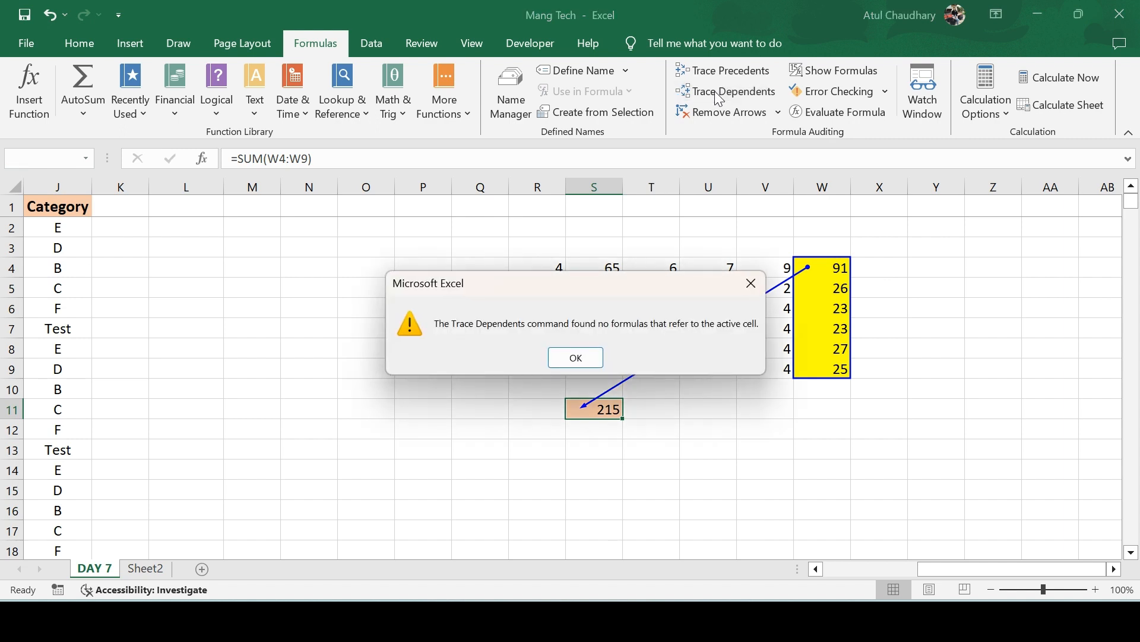
pyautogui.click(583, 357)
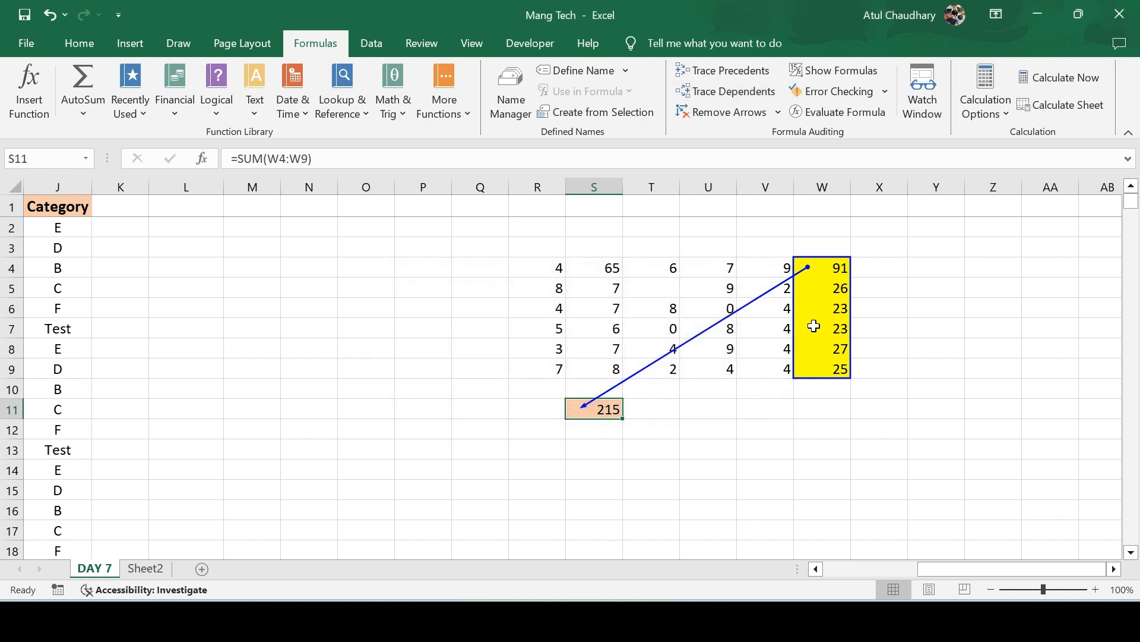
# Select the number table R4:W9 and use Go To Special to select its dependents at all levels.
pyautogui.click(731, 351)
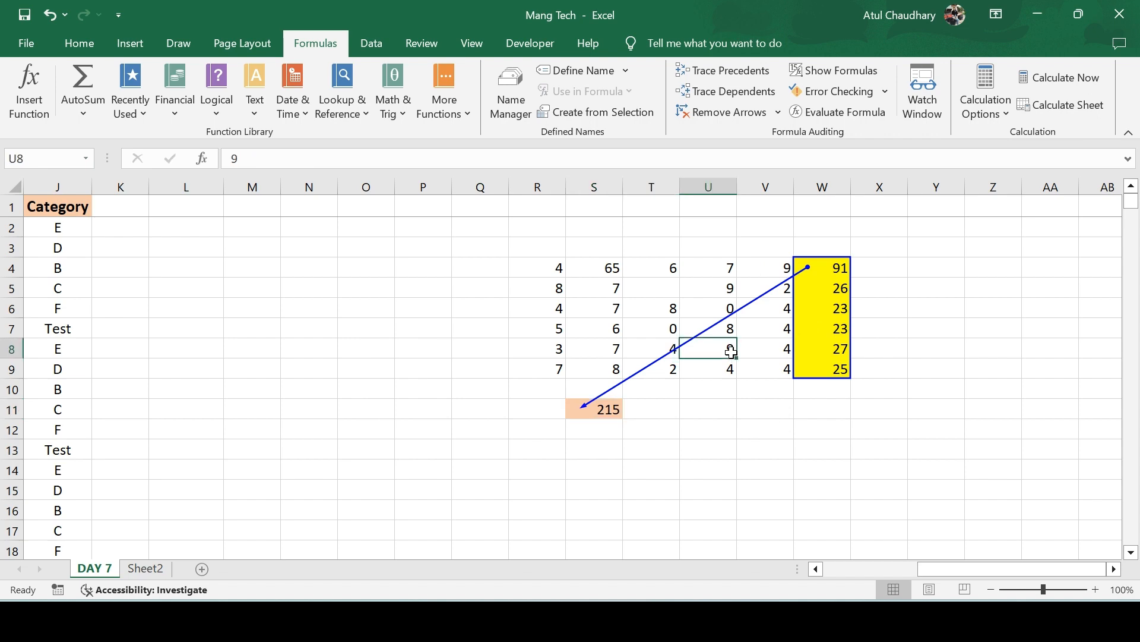
pyautogui.press('Left')
pyautogui.press('Left')
pyautogui.press('Left')
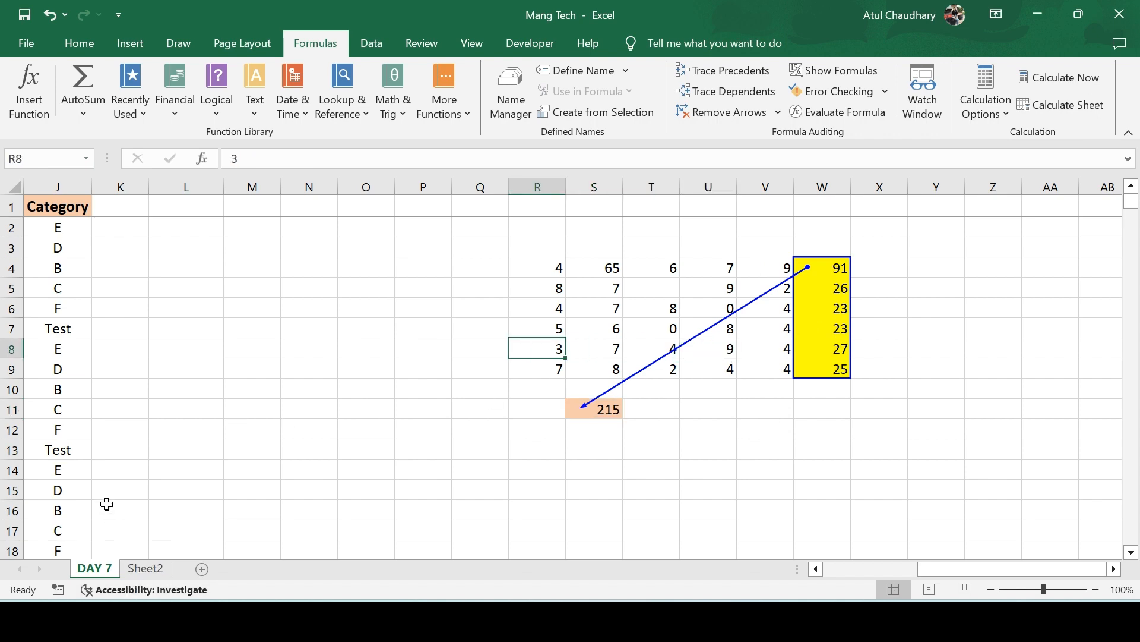
pyautogui.press('Home')
pyautogui.hotkey('ctrl', 'g')
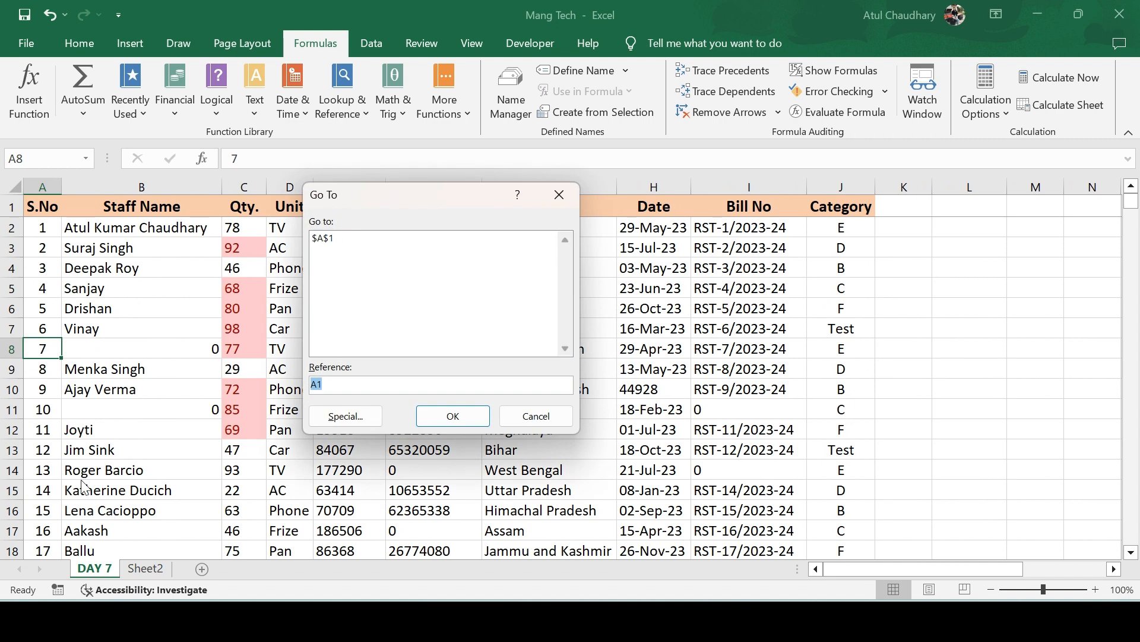
pyautogui.click(345, 416)
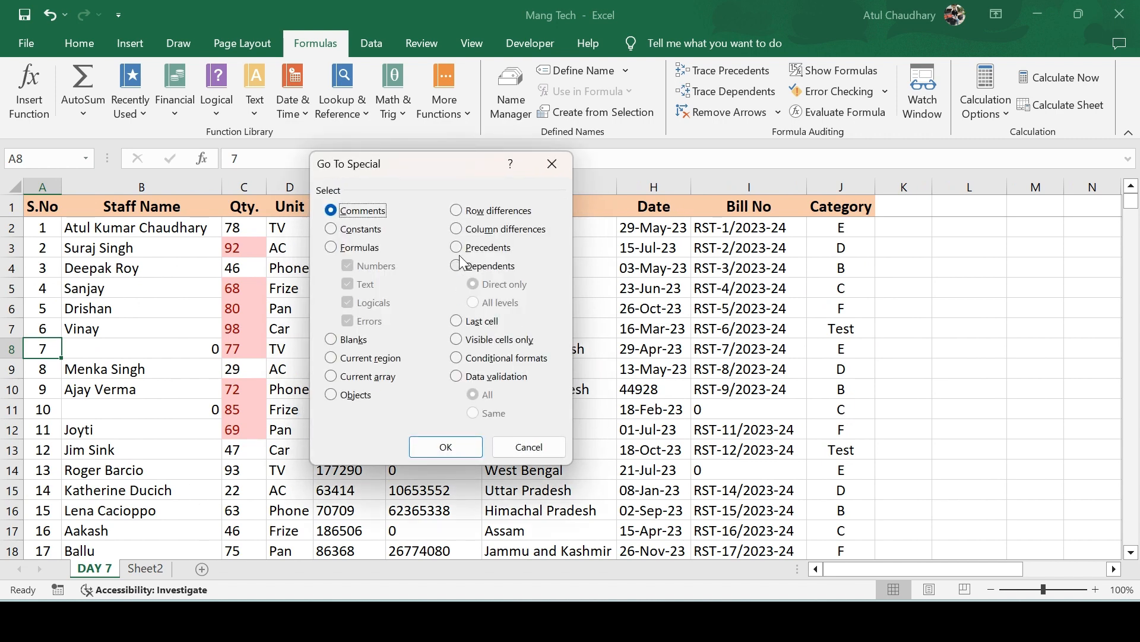
pyautogui.click(458, 267)
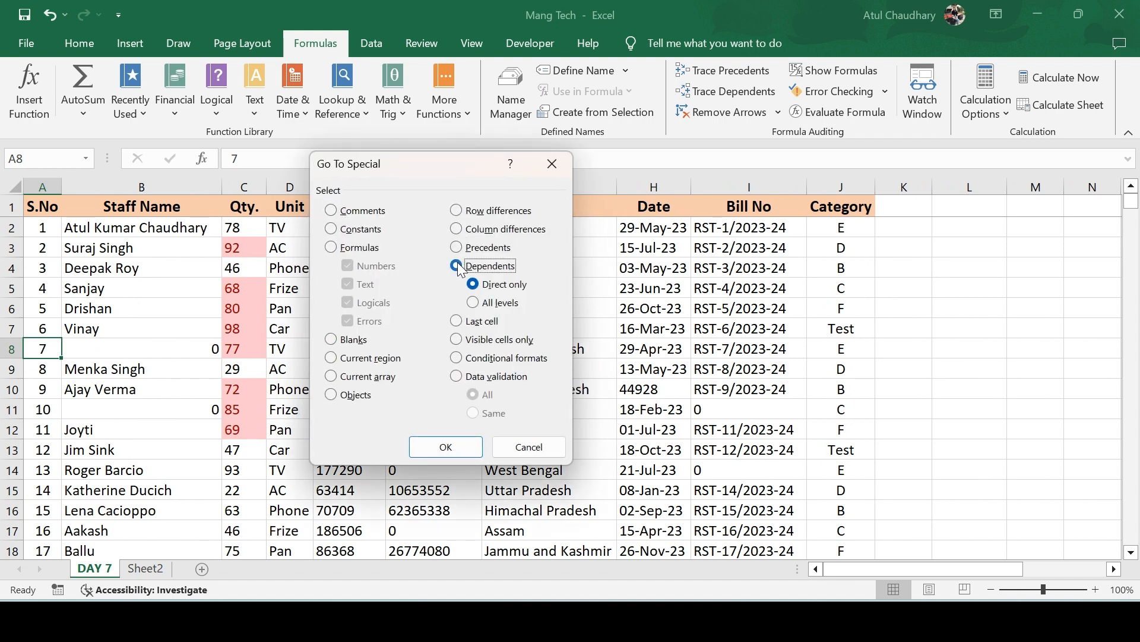
pyautogui.click(473, 302)
pyautogui.click(446, 447)
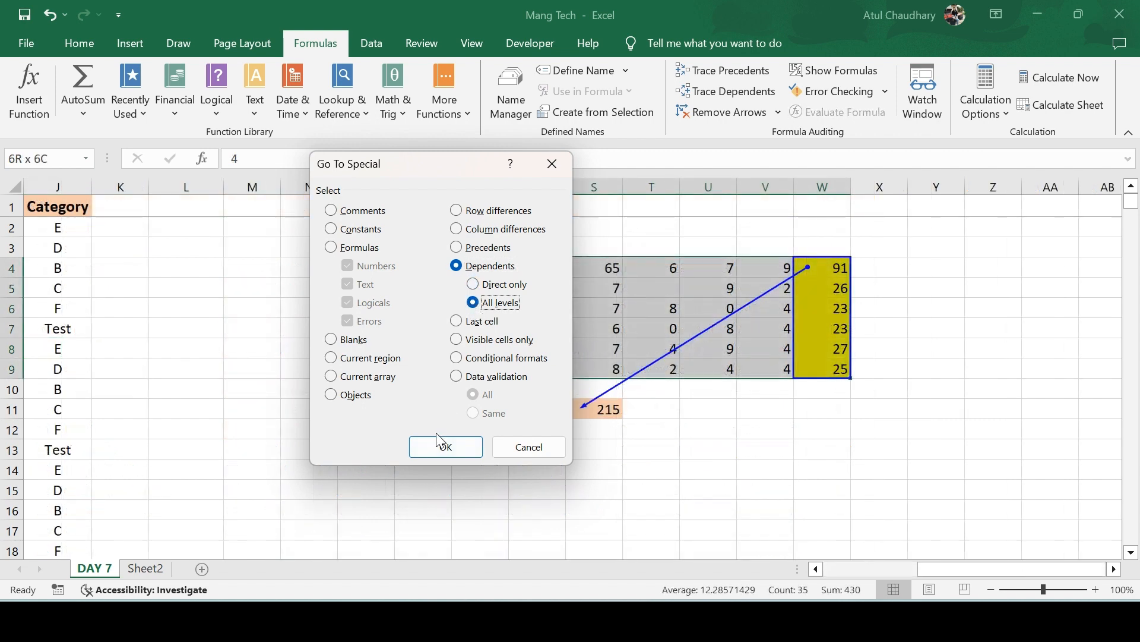
pyautogui.click(430, 449)
# Inspect the SUM formulas in the yellow row totals W4:W9 and in the orange cell S11.
pyautogui.click(822, 269)
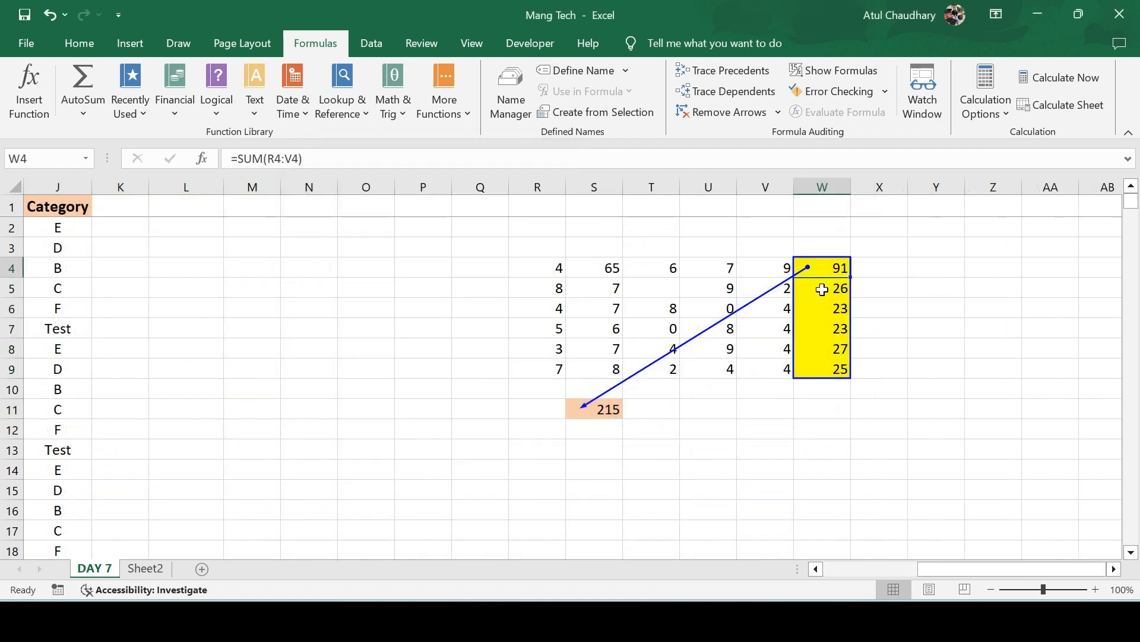
pyautogui.moveTo(822, 289); pyautogui.dragTo(810, 369)
pyautogui.click(609, 411)
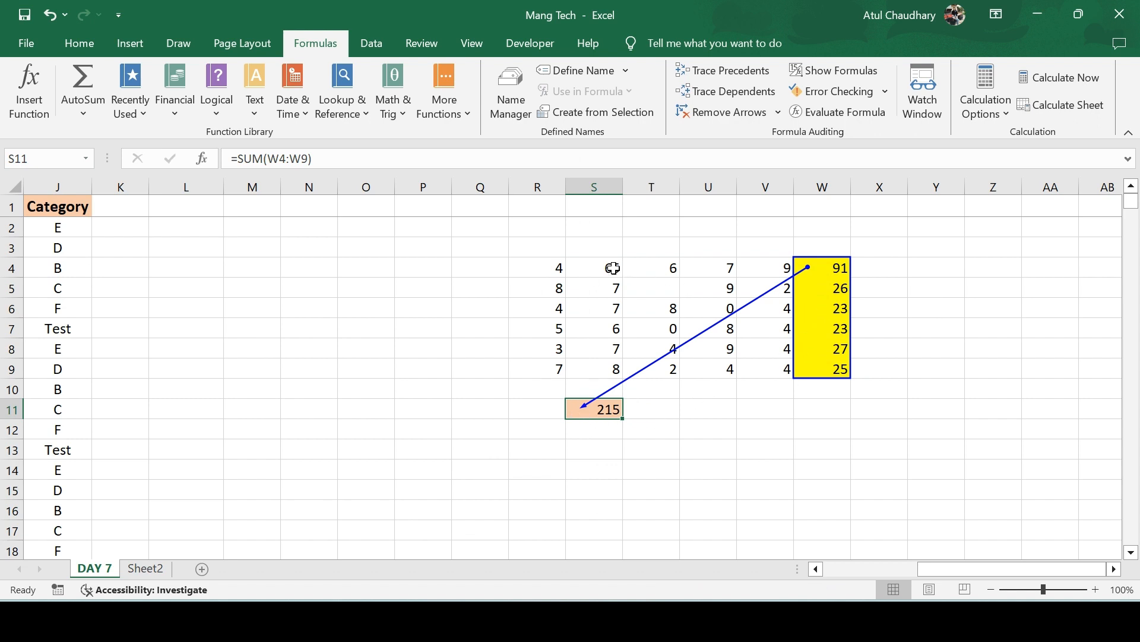
pyautogui.click(669, 330)
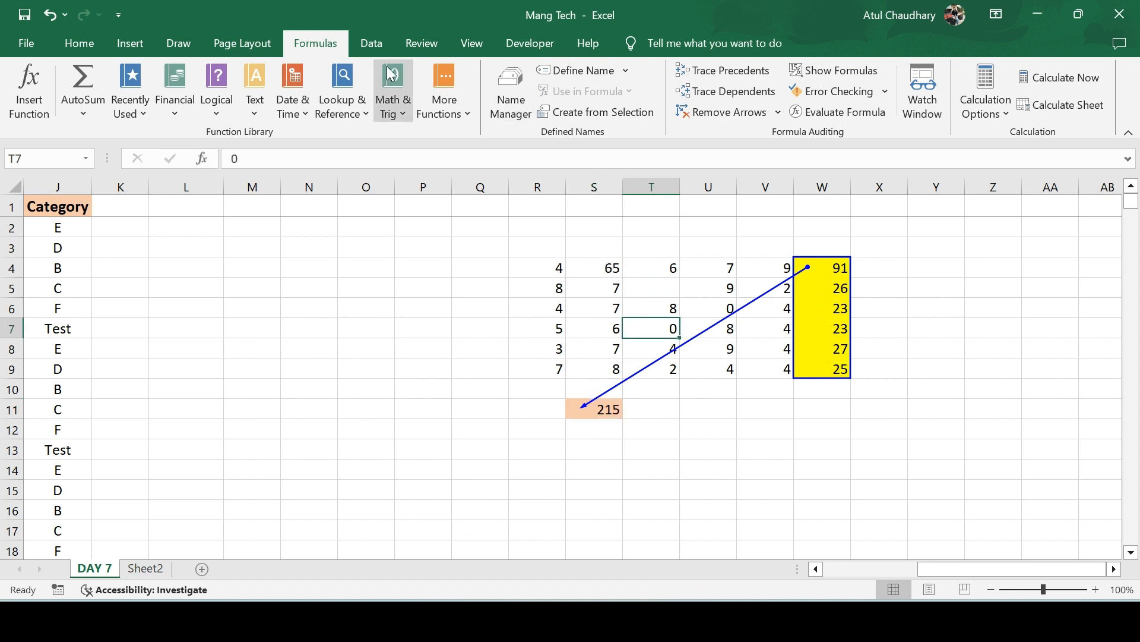
pyautogui.click(73, 47)
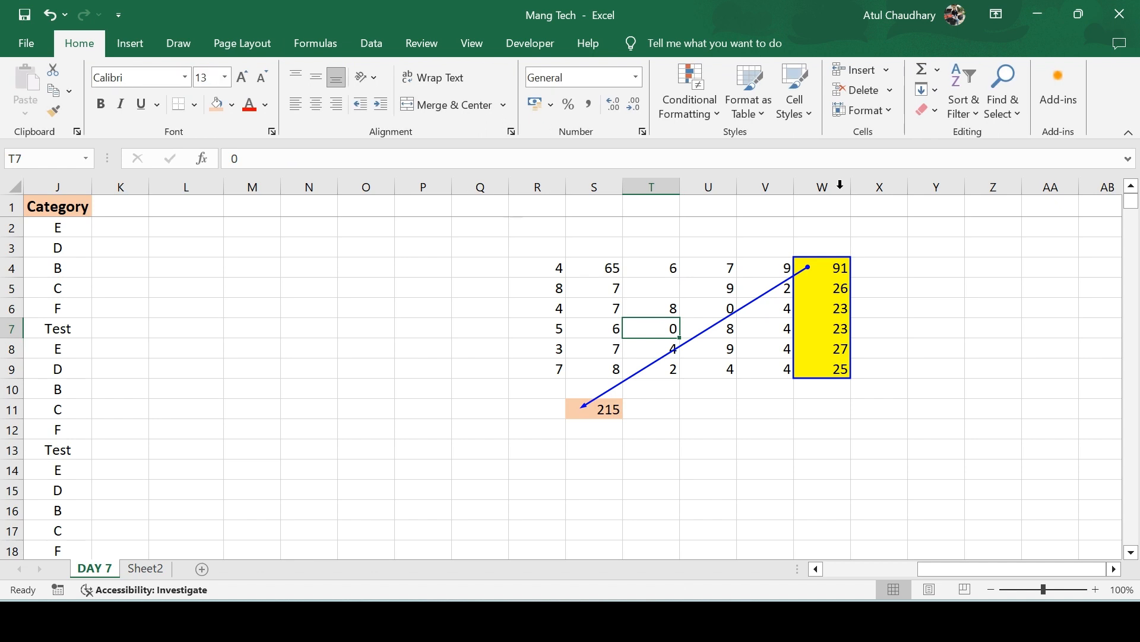
pyautogui.click(1017, 113)
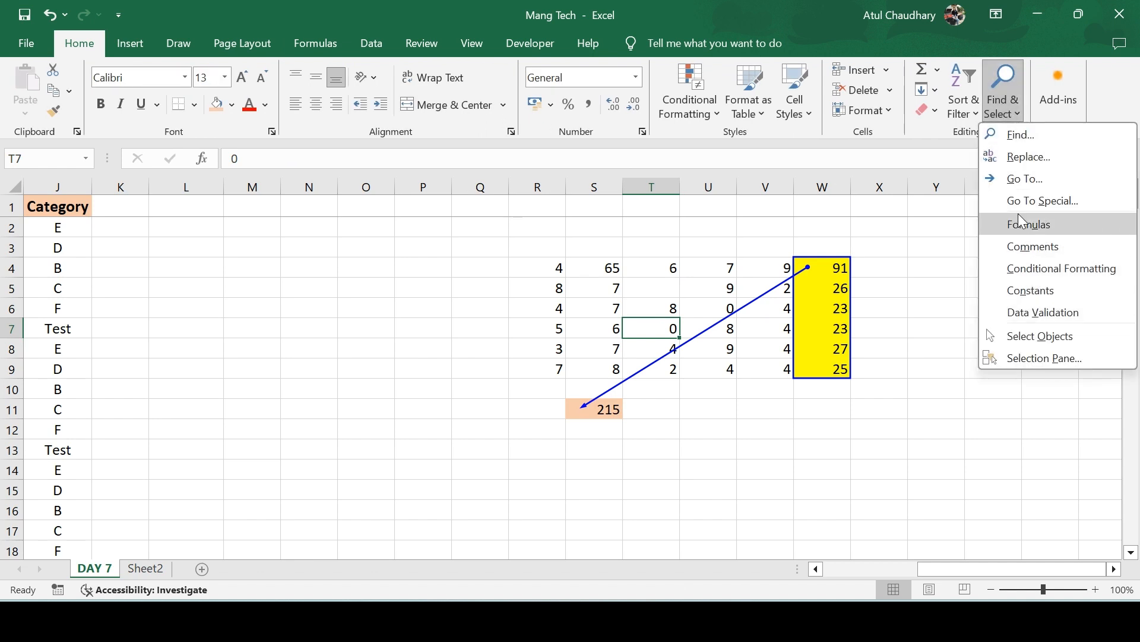
pyautogui.click(1027, 202)
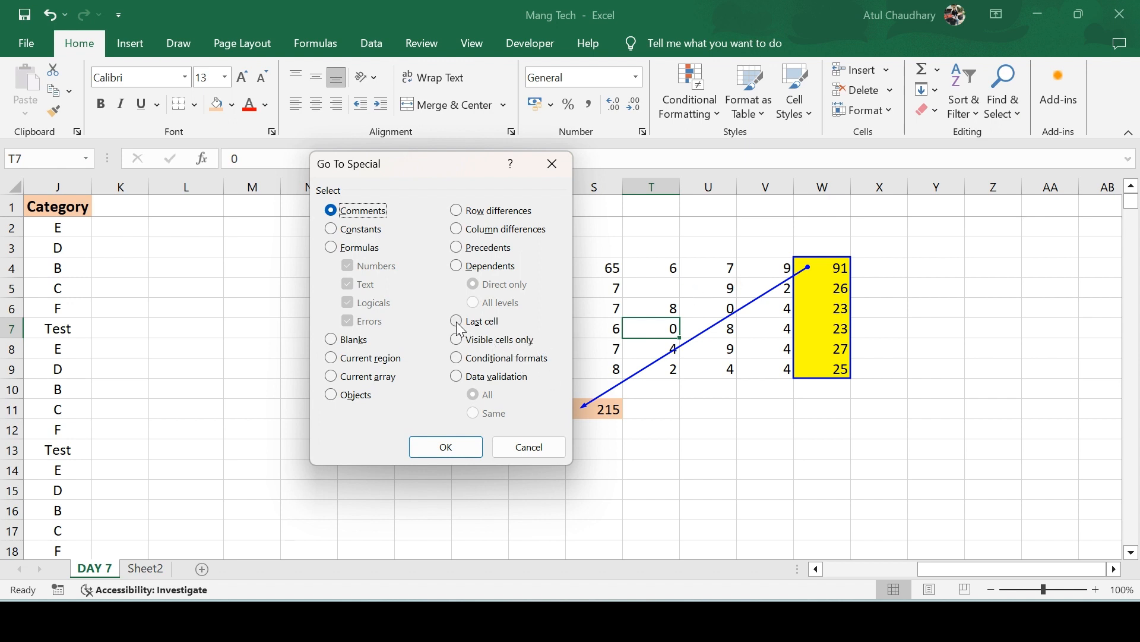
pyautogui.press('Escape')
# Use Go To Special from cell A10 to jump to the sheet's last cell.
pyautogui.click(449, 384)
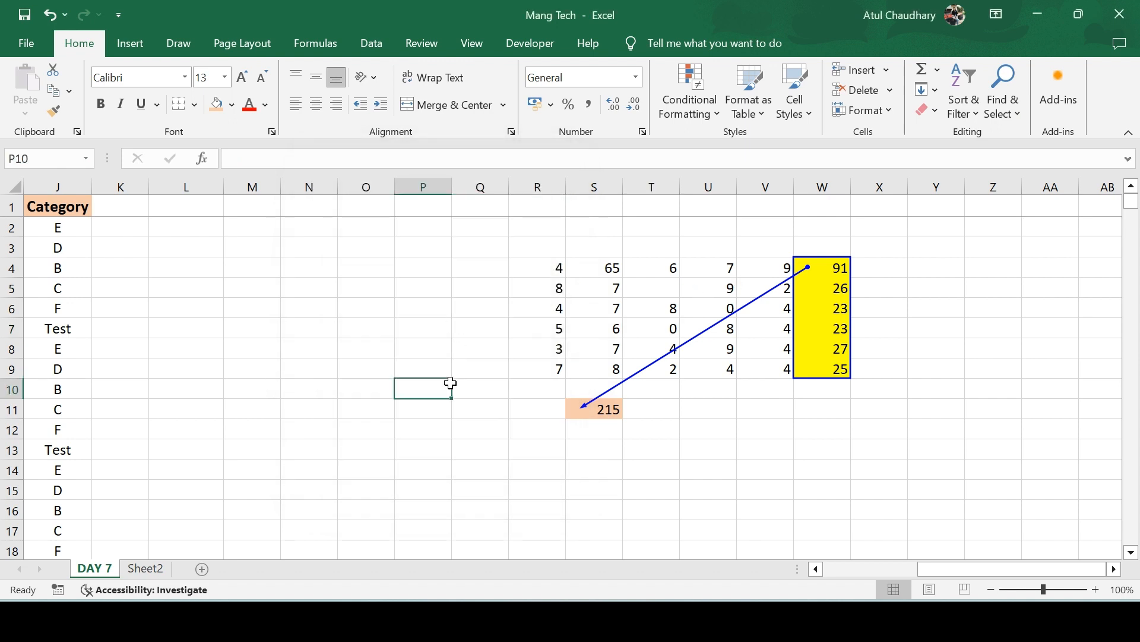
pyautogui.hotkey('ctrl', 'Left')
pyautogui.hotkey('ctrl', 'Left')
pyautogui.hotkey('ctrl', 'g')
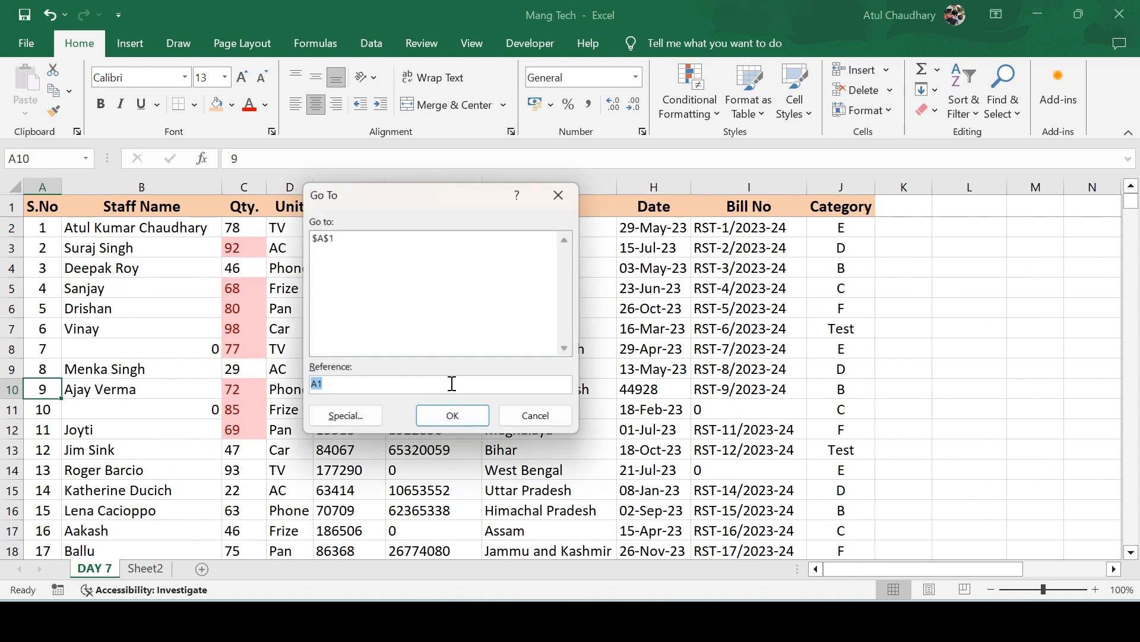
pyautogui.click(346, 415)
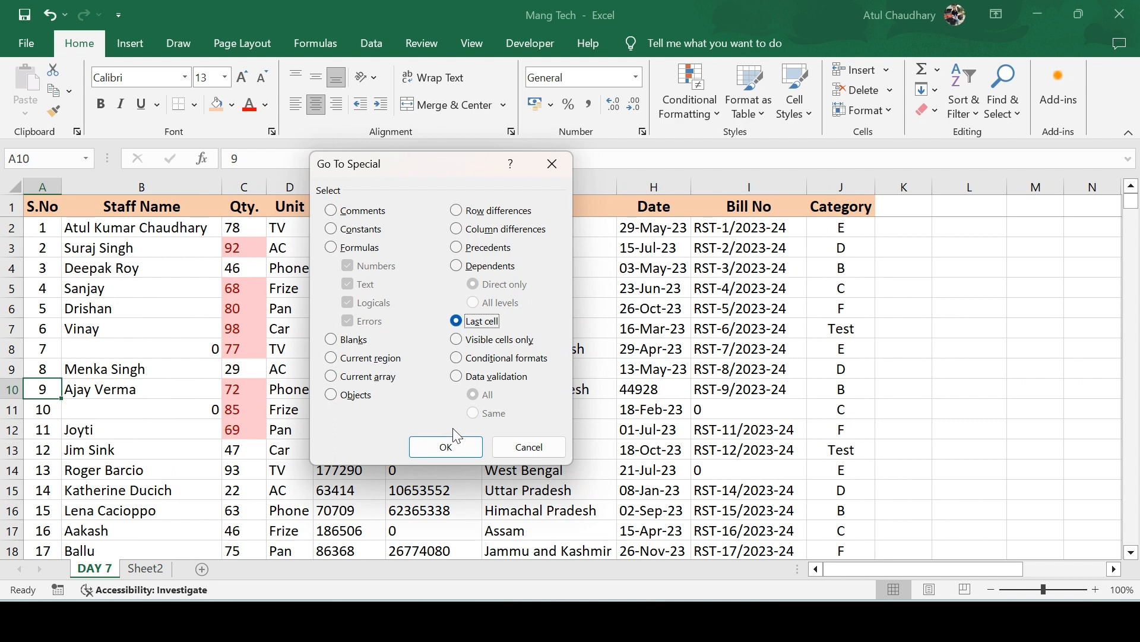
pyautogui.click(445, 447)
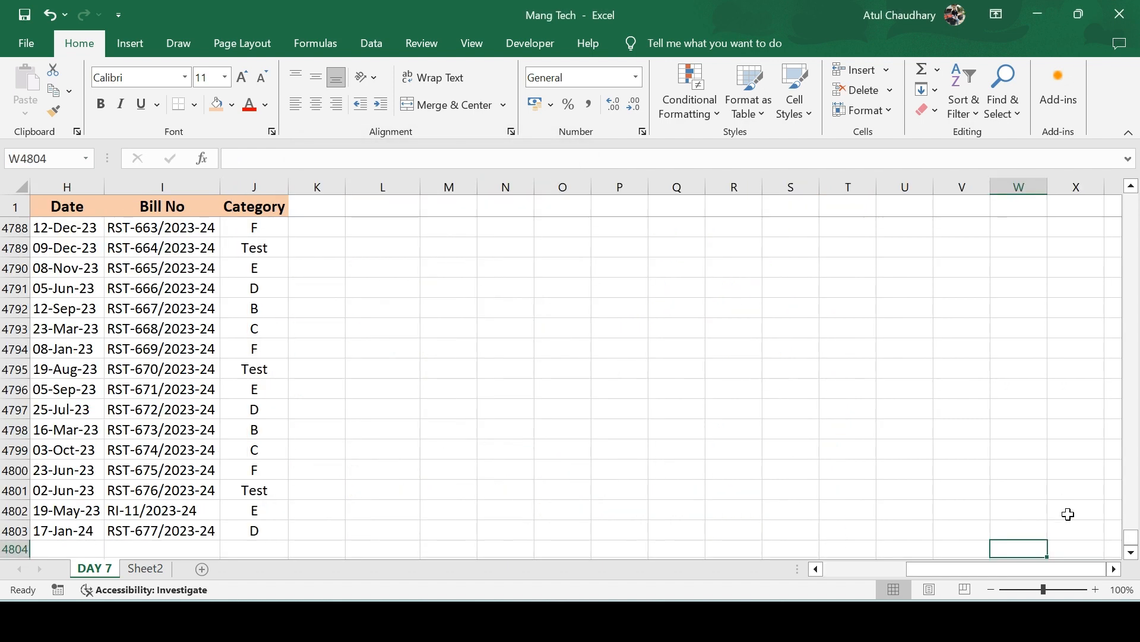
# Examine row 4804 at the end of the sheet for filled cells and the formula in C4804.
pyautogui.press('Down')
pyautogui.press('Up')
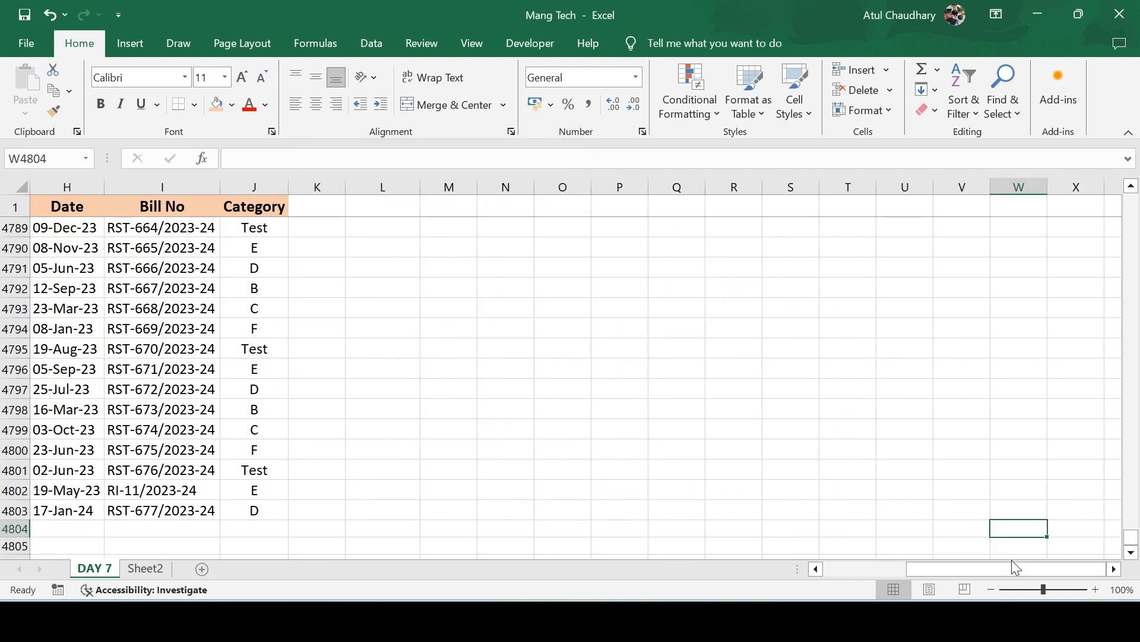
pyautogui.hotkey('shift', 'space')
pyautogui.write('v')
pyautogui.press('Escape')
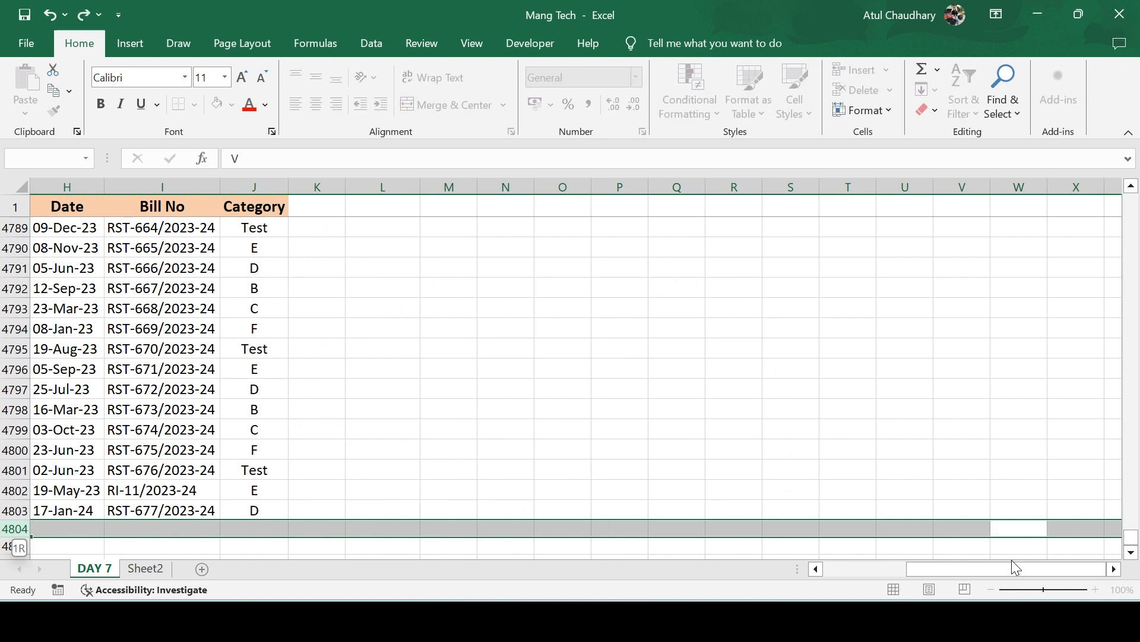
pyautogui.press('Down')
pyautogui.press('Up')
pyautogui.hotkey('ctrl', 'Left')
pyautogui.press('Right')
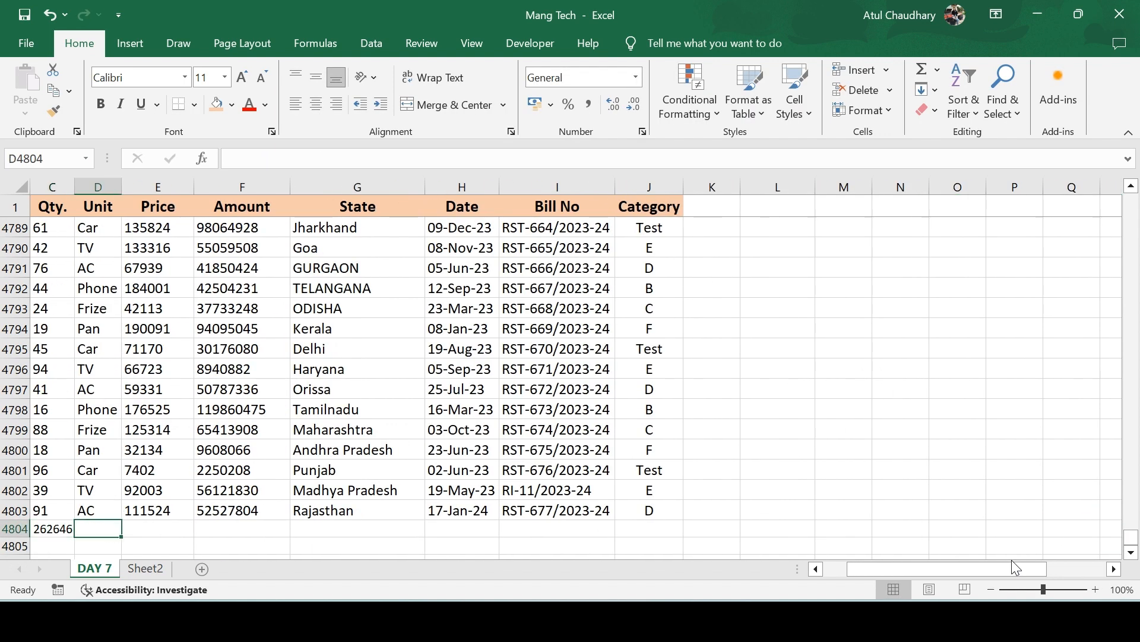
pyautogui.press('Right')
pyautogui.press('Right')
pyautogui.press('Right')
pyautogui.press('Right')
pyautogui.press('Right')
pyautogui.press('Right')
pyautogui.press('Right')
pyautogui.press('Right')
pyautogui.press('Right')
pyautogui.press('Right')
pyautogui.press('Right')
pyautogui.press('Right')
pyautogui.press('Right')
pyautogui.press('Right')
pyautogui.press('Right')
pyautogui.press('Right')
pyautogui.press('Right')
pyautogui.press('Right')
pyautogui.press('Right')
pyautogui.hotkey('ctrl', 'Left')
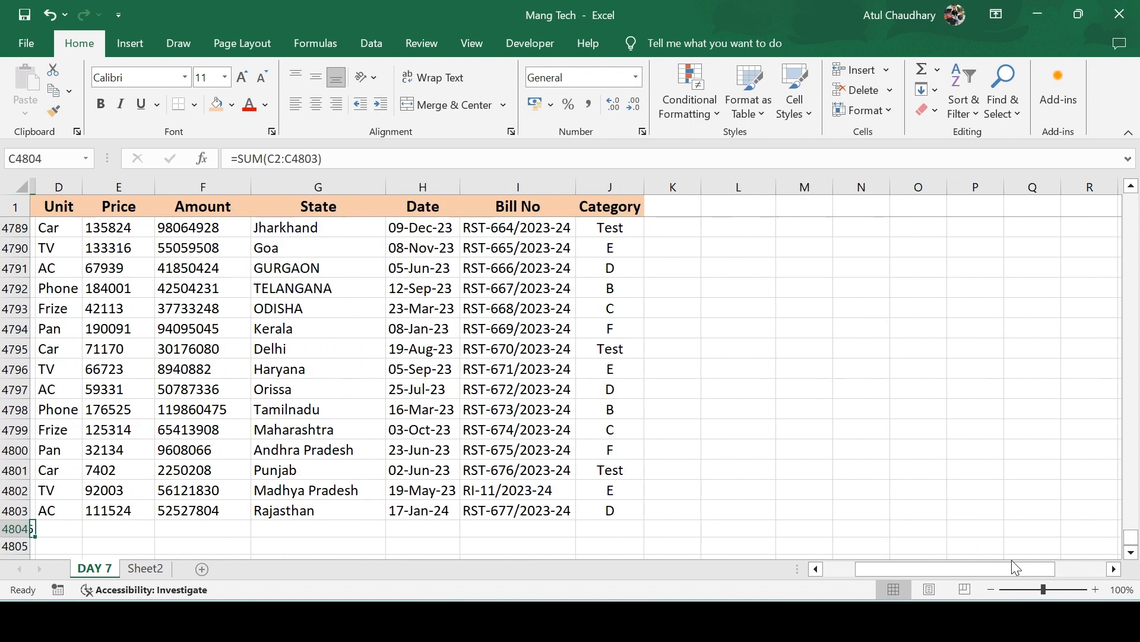
# Go to the last record's Category cell, J4803, and check the row below it.
pyautogui.press('Up')
pyautogui.press('Right')
pyautogui.hotkey('ctrl', 'Right')
pyautogui.press('Down')
pyautogui.press('Up')
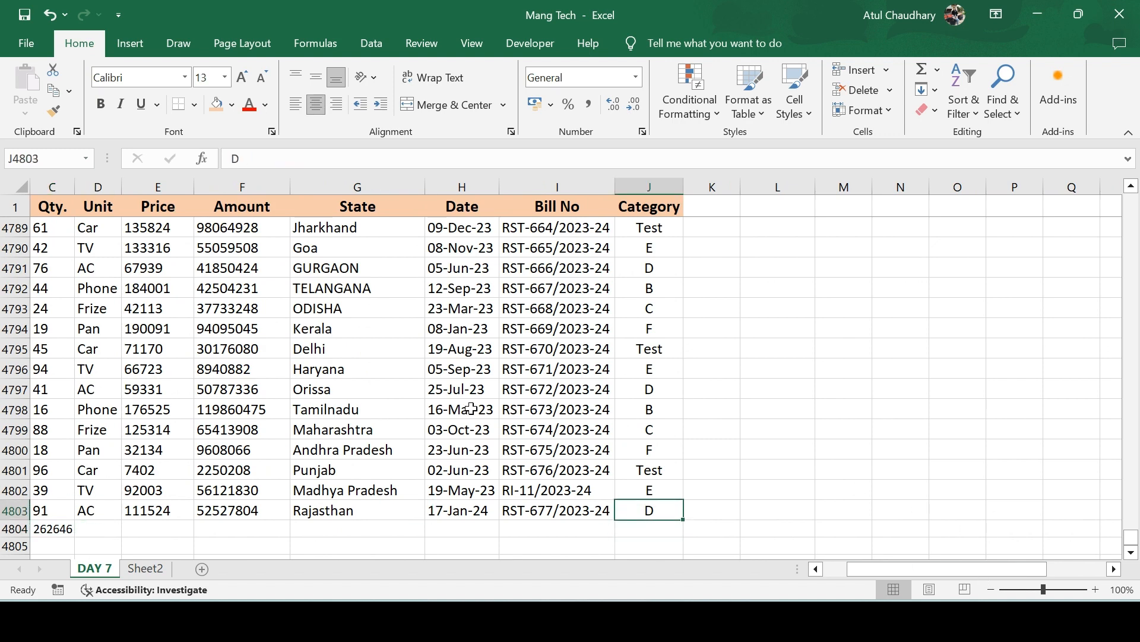
# Use Go To Special to select all cells with conditional formats, and review the Qty. range C3:C12.
pyautogui.hotkey('ctrl', 'g')
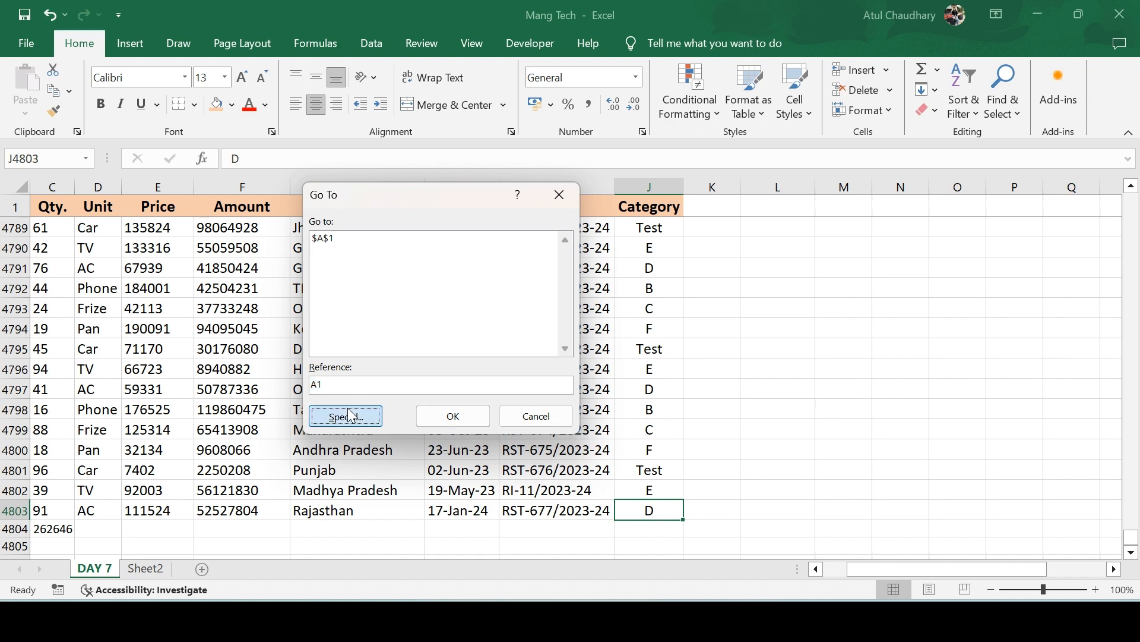
pyautogui.click(348, 415)
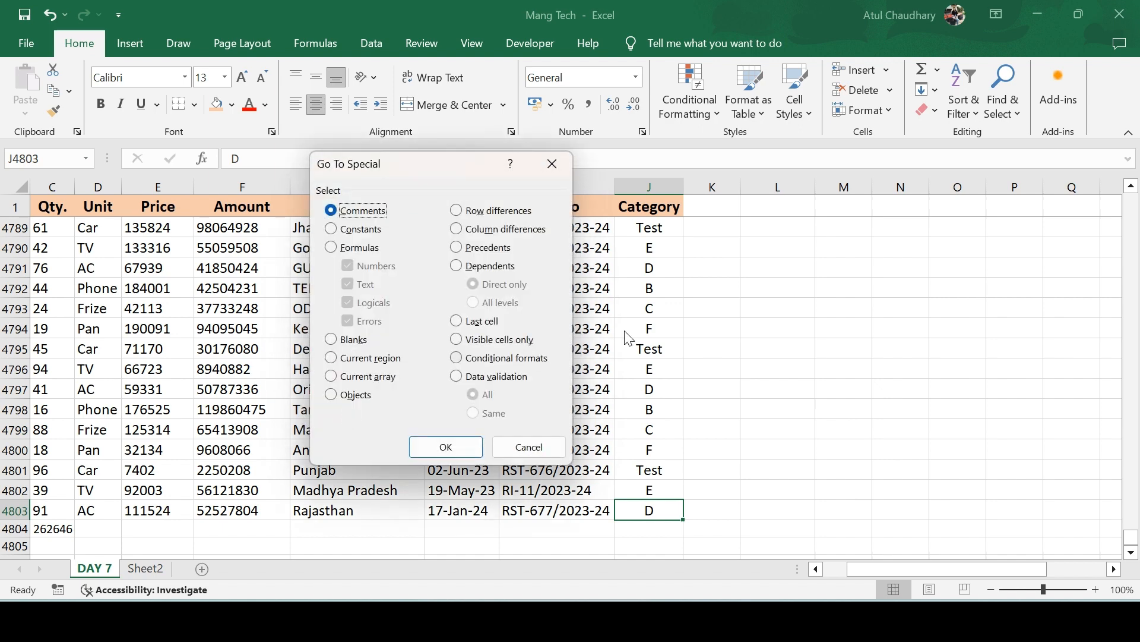
pyautogui.click(456, 358)
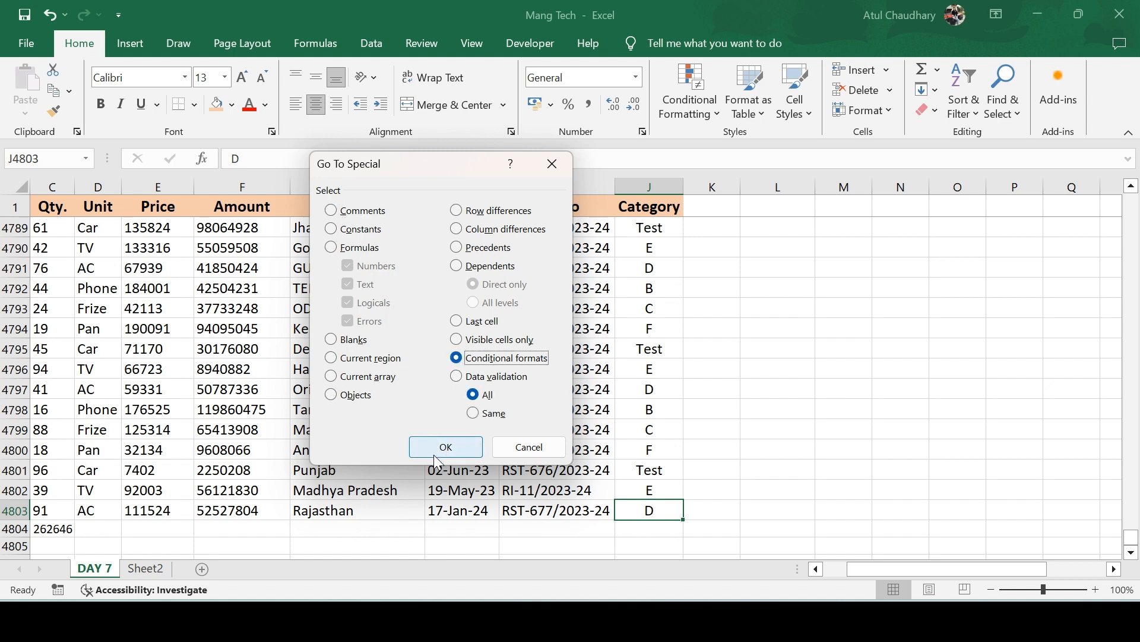
pyautogui.click(434, 446)
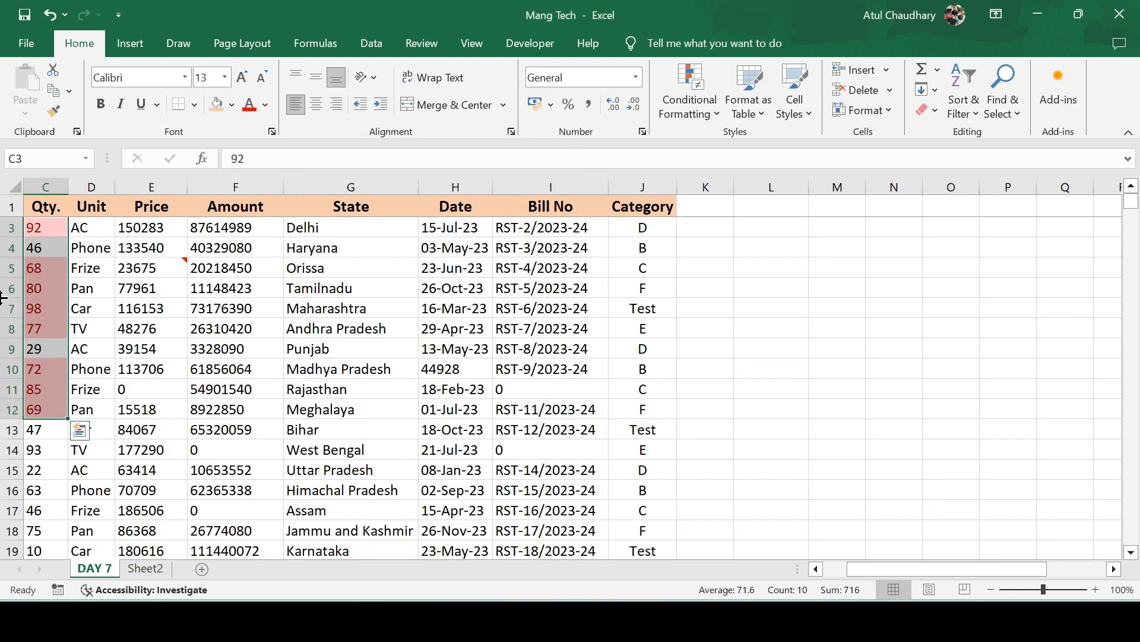
pyautogui.moveTo(50, 229); pyautogui.dragTo(41, 410)
pyautogui.click(79, 429)
pyautogui.click(152, 430)
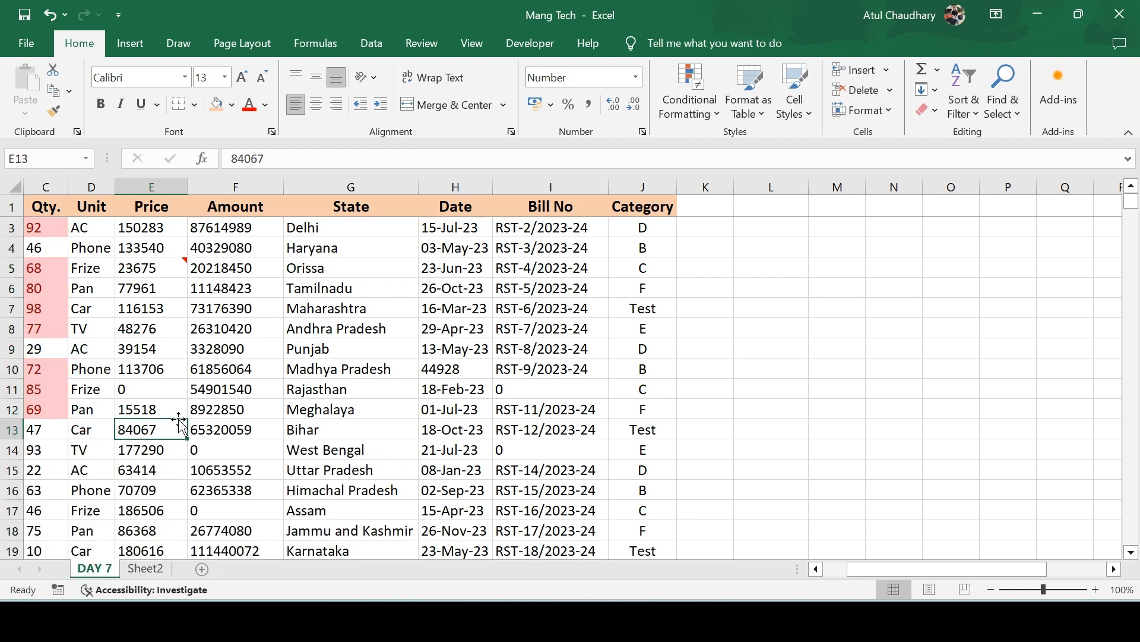
# Use Go To Special to select all cells that have data validation.
pyautogui.hotkey('ctrl', 'g')
pyautogui.click(342, 416)
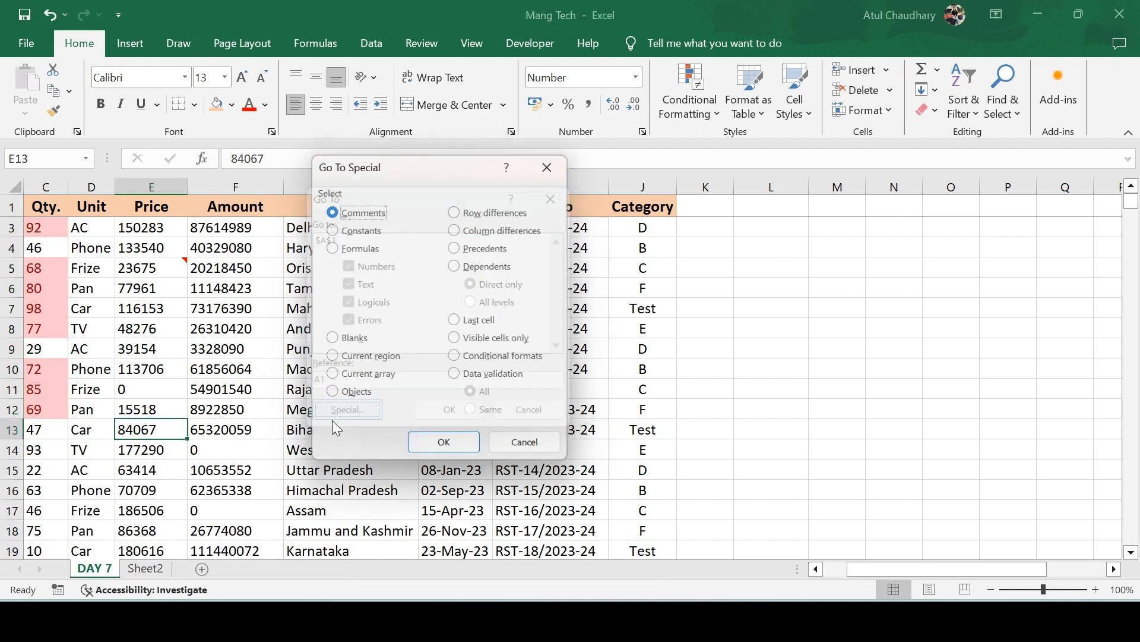
pyautogui.click(456, 378)
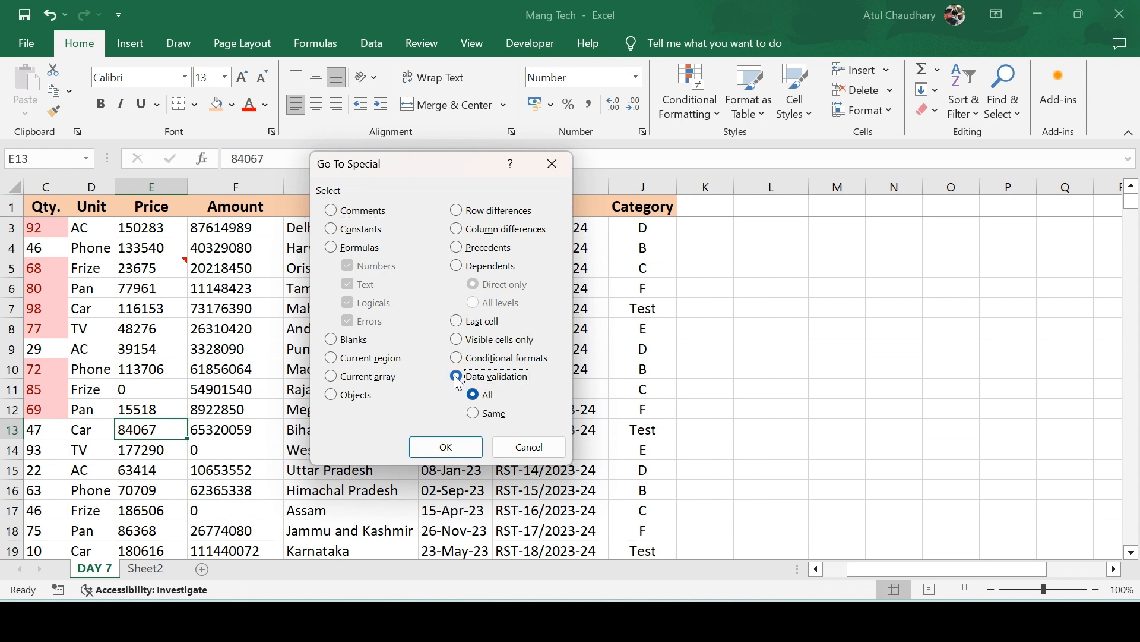
pyautogui.click(458, 447)
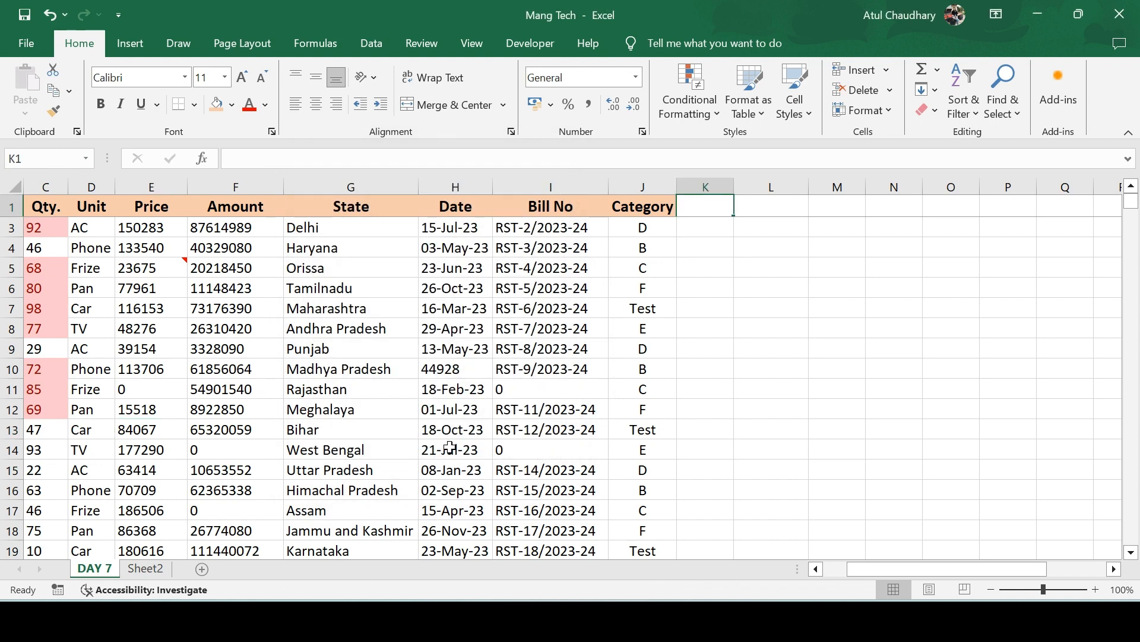
# Choose C from the validation list in K1, and replace that choice with D.
pyautogui.click(714, 208)
pyautogui.click(741, 209)
pyautogui.click(720, 257)
pyautogui.click(740, 210)
pyautogui.click(690, 297)
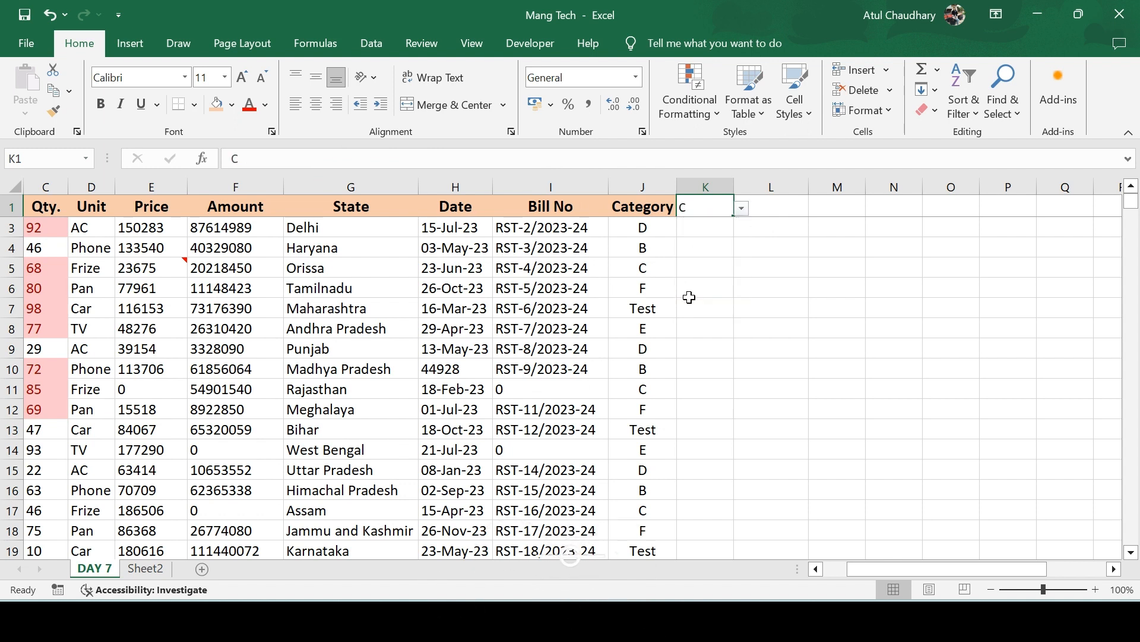
pyautogui.click(741, 208)
pyautogui.click(709, 267)
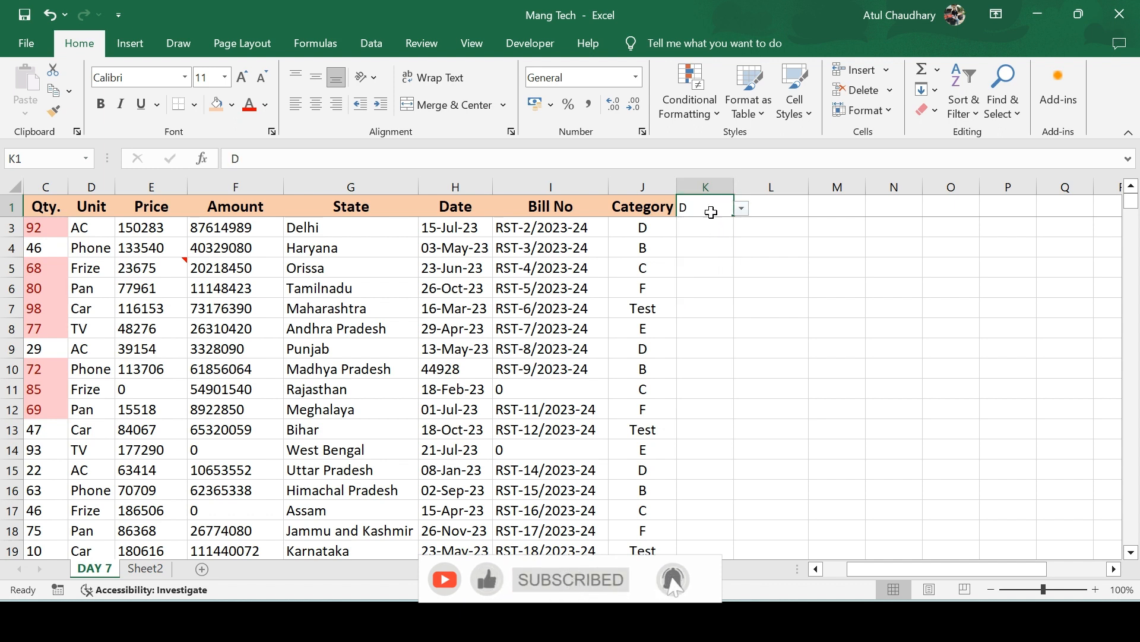
pyautogui.click(1005, 112)
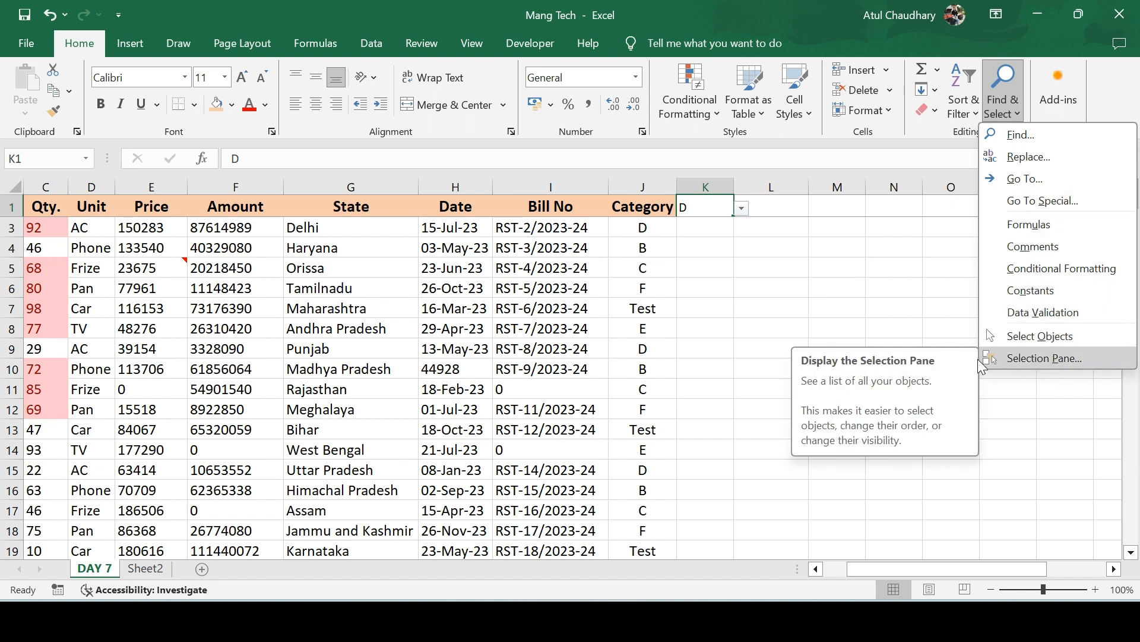
pyautogui.click(922, 286)
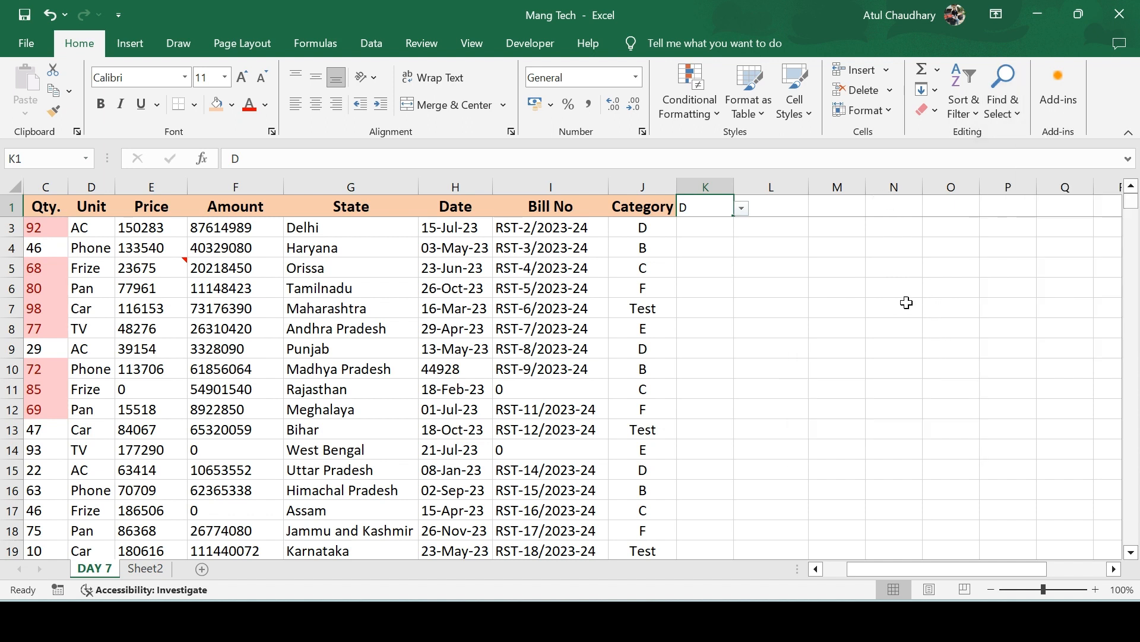